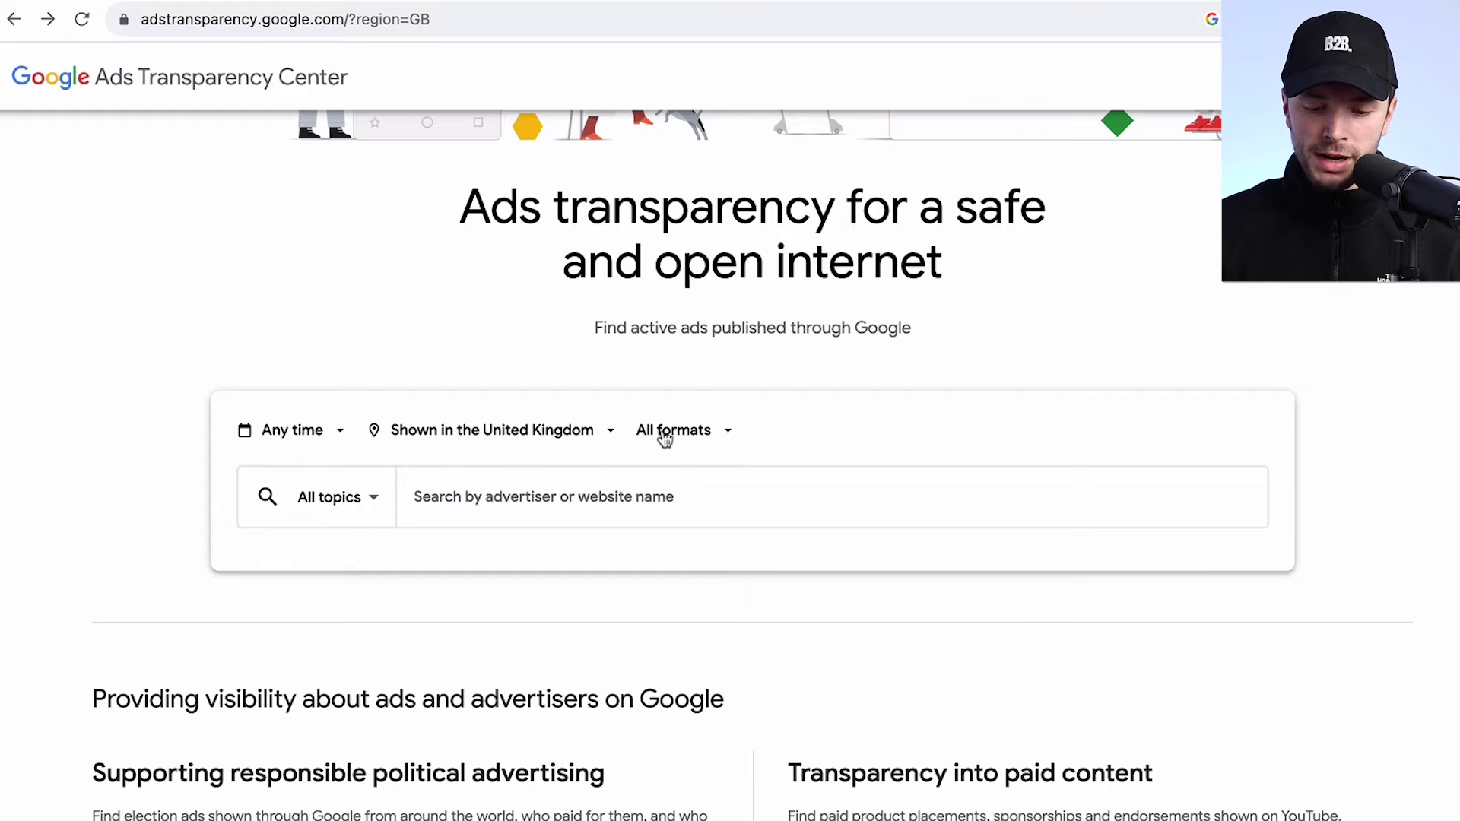
- Search for monday.com and show the ads of the advertiser monday.com LTD
left_click(512, 497)
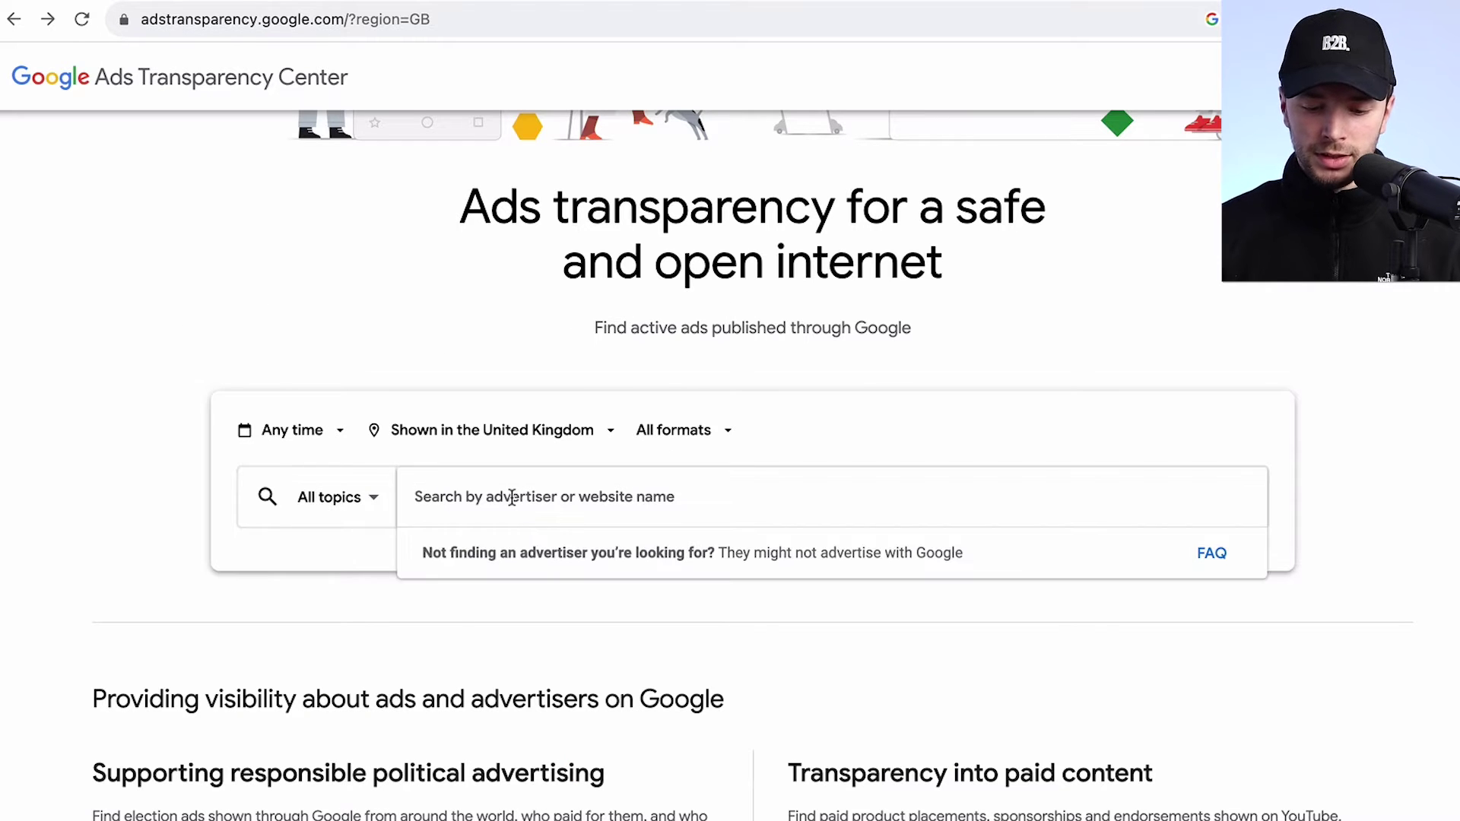
type("monday.com")
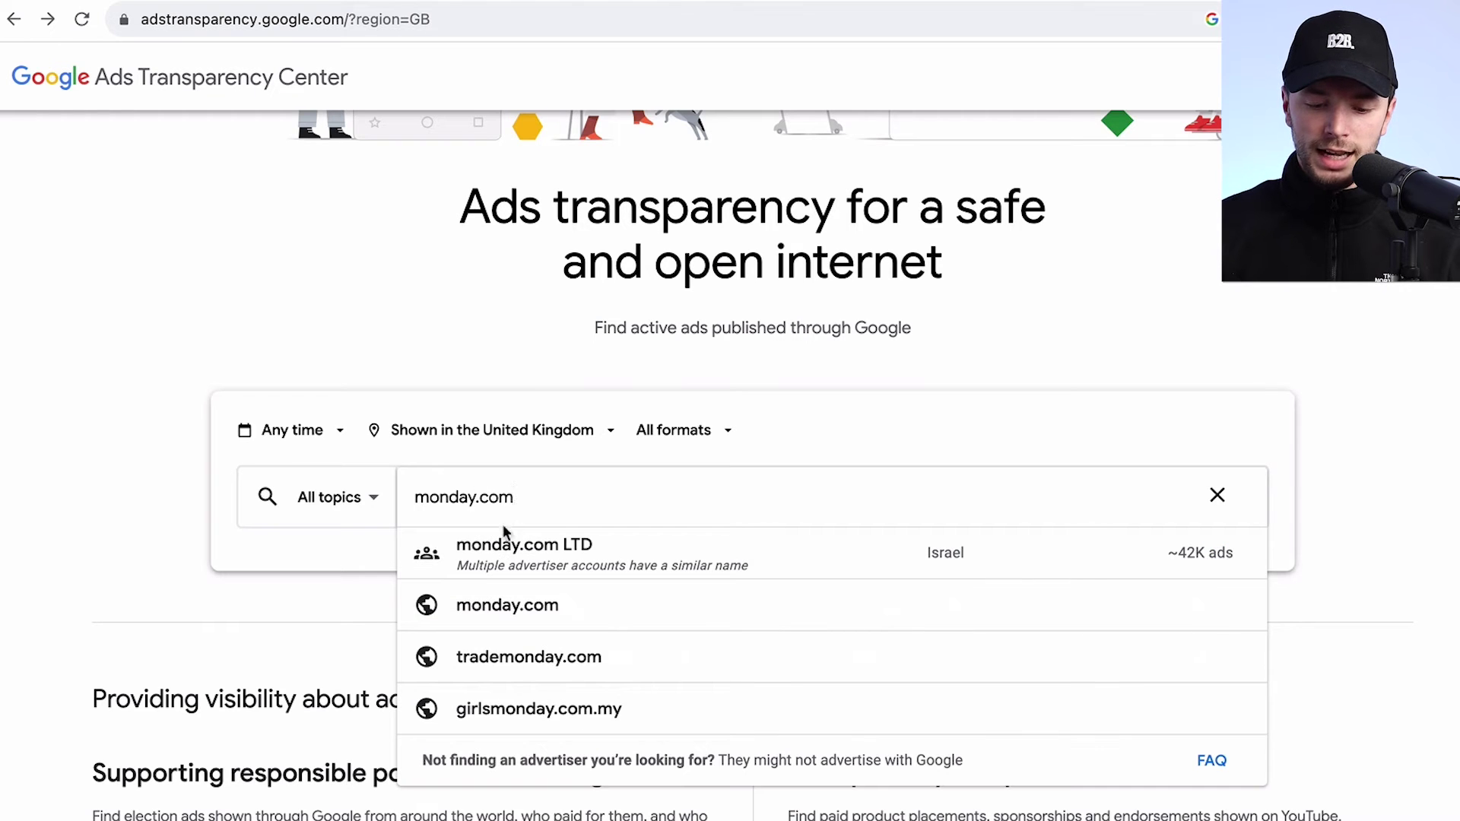
left_click(498, 551)
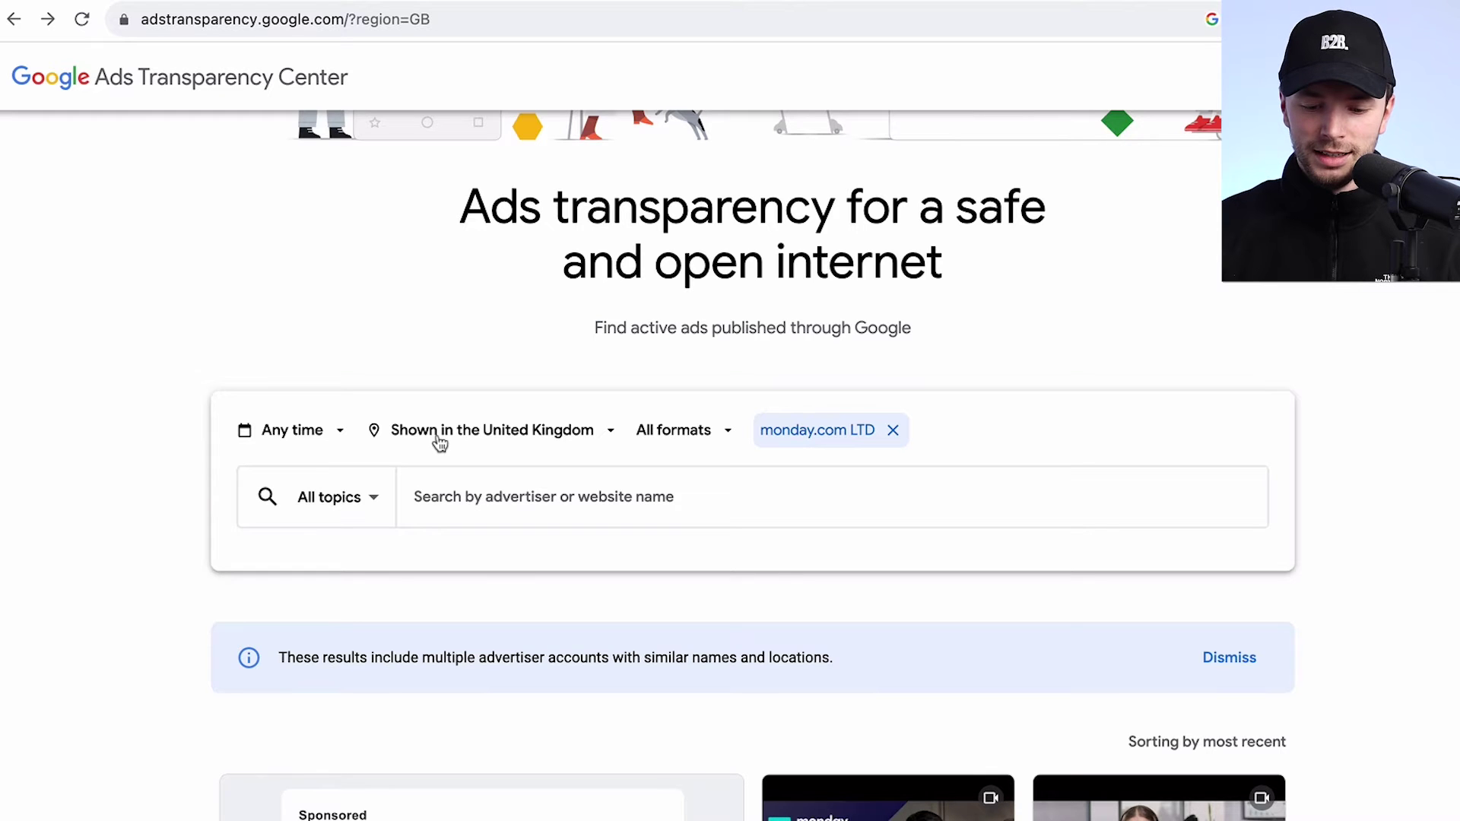
scroll(439, 443, "down", 6)
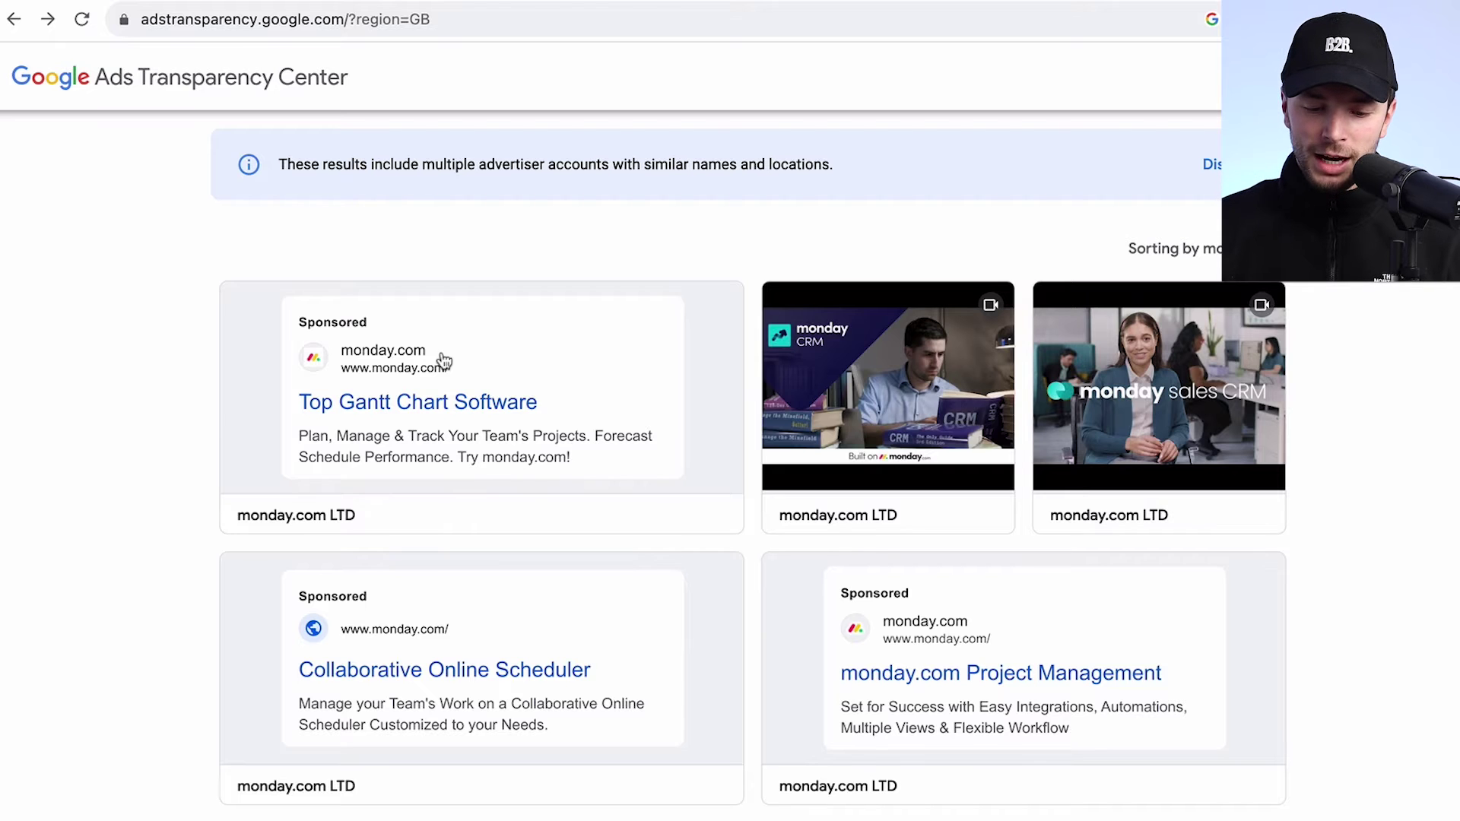
- Filter the monday.com LTD ads to the Image format and browse the image ads
scroll(443, 359, "up", 10)
scroll(443, 358, "down", 6)
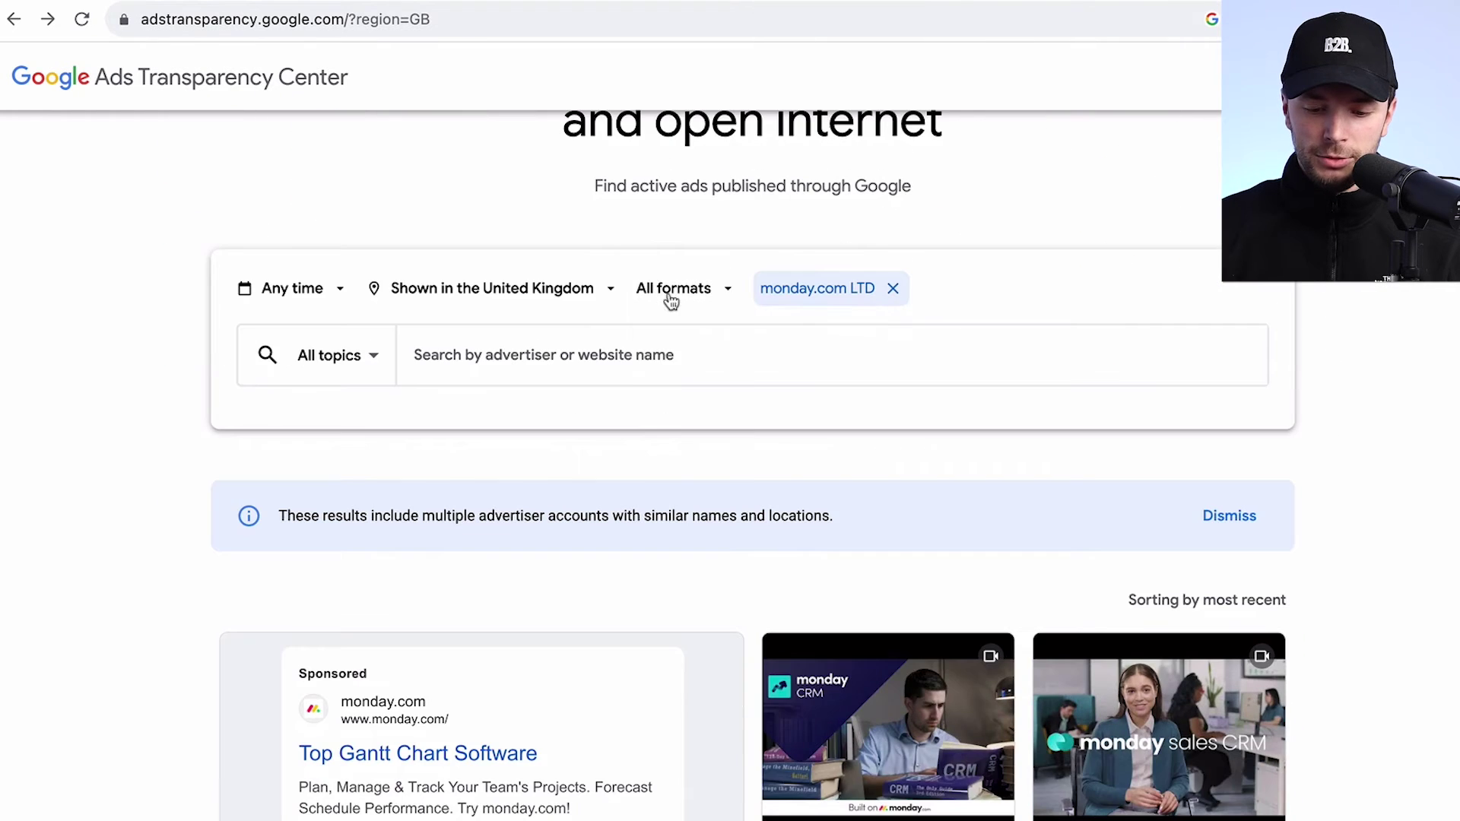
left_click(669, 296)
left_click(676, 352)
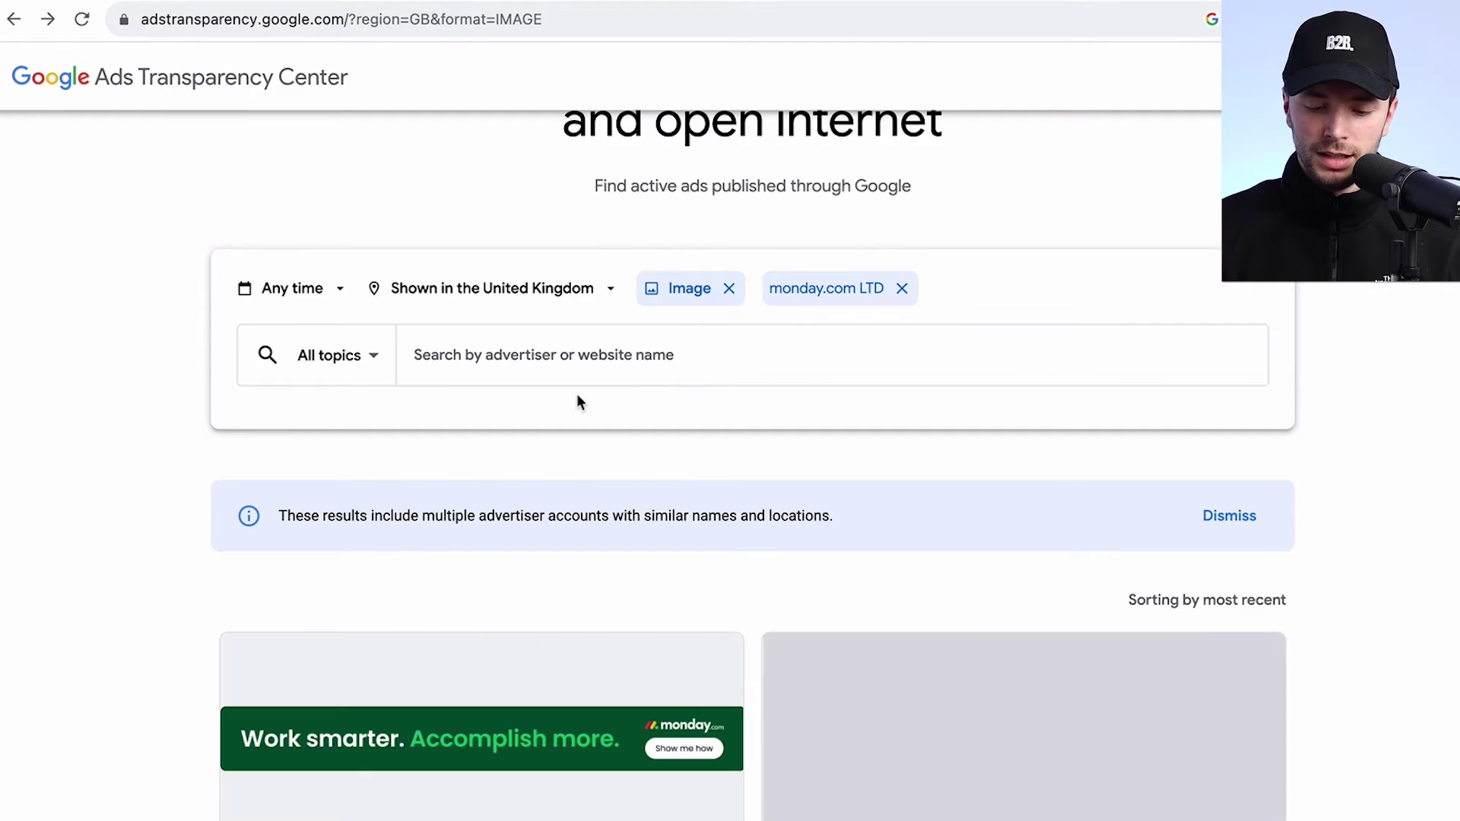
scroll(576, 401, "down", 6)
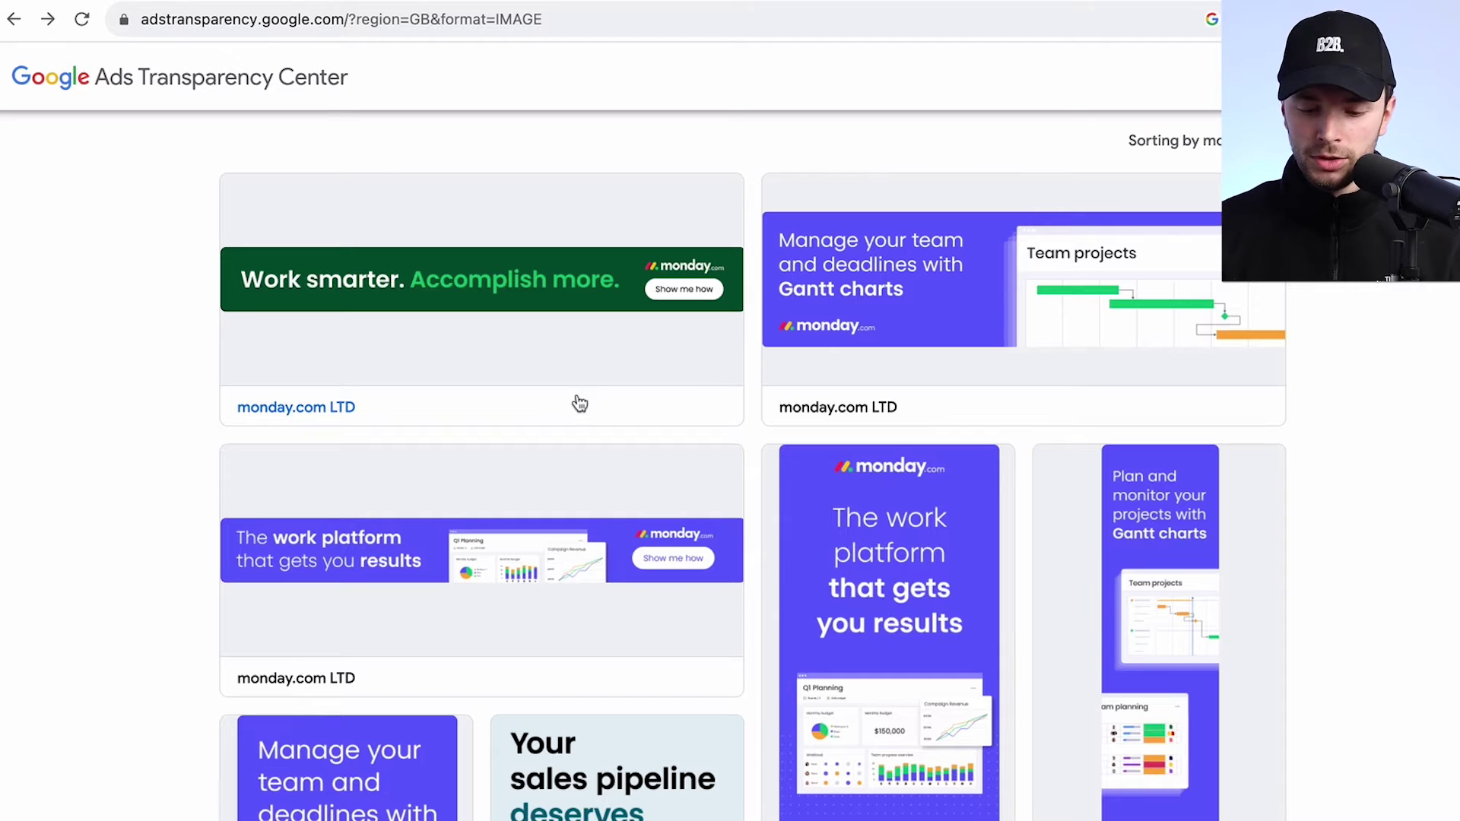
scroll(578, 403, "down", 10)
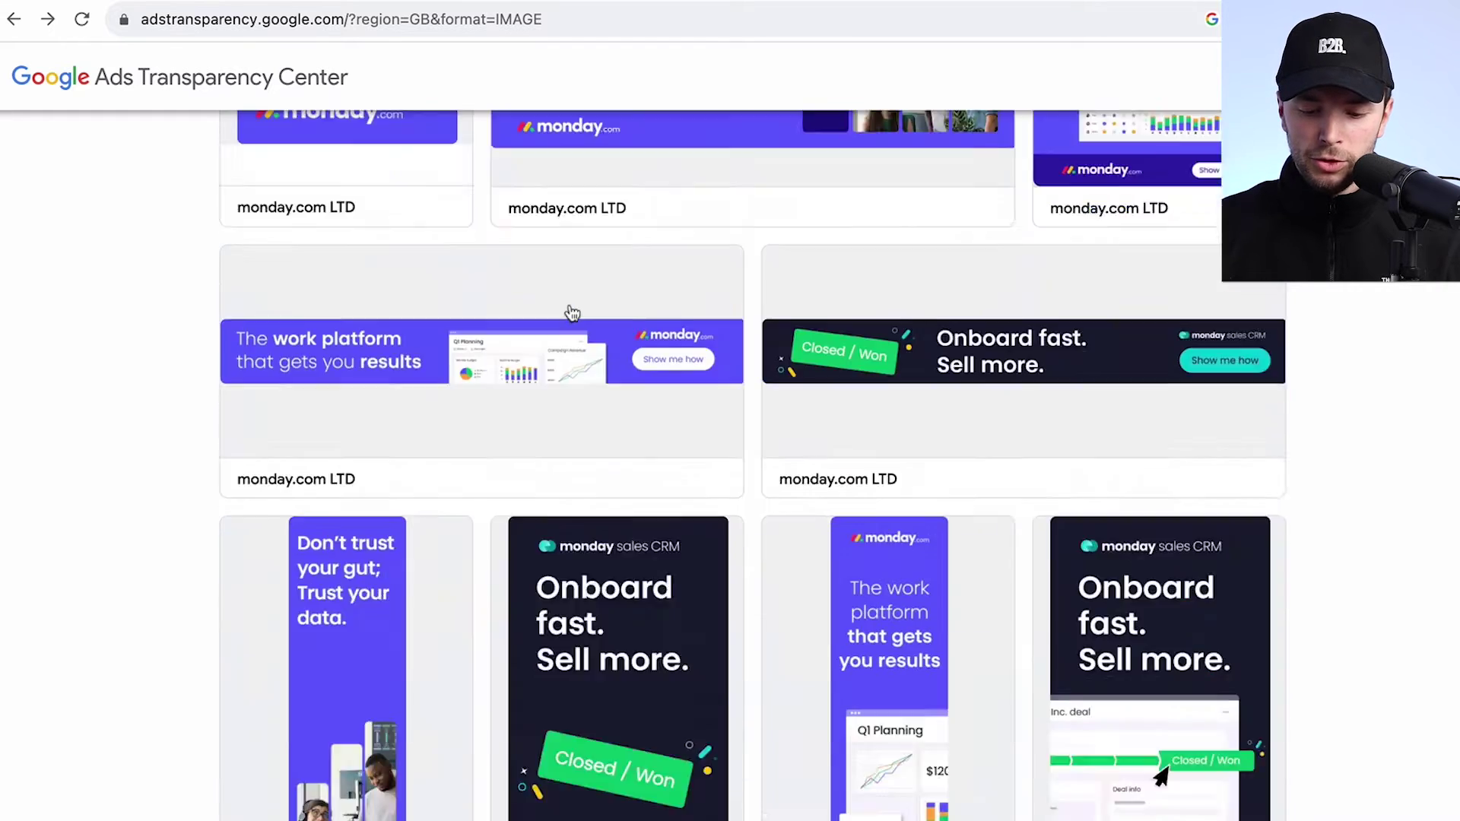
scroll(571, 312, "down", 10)
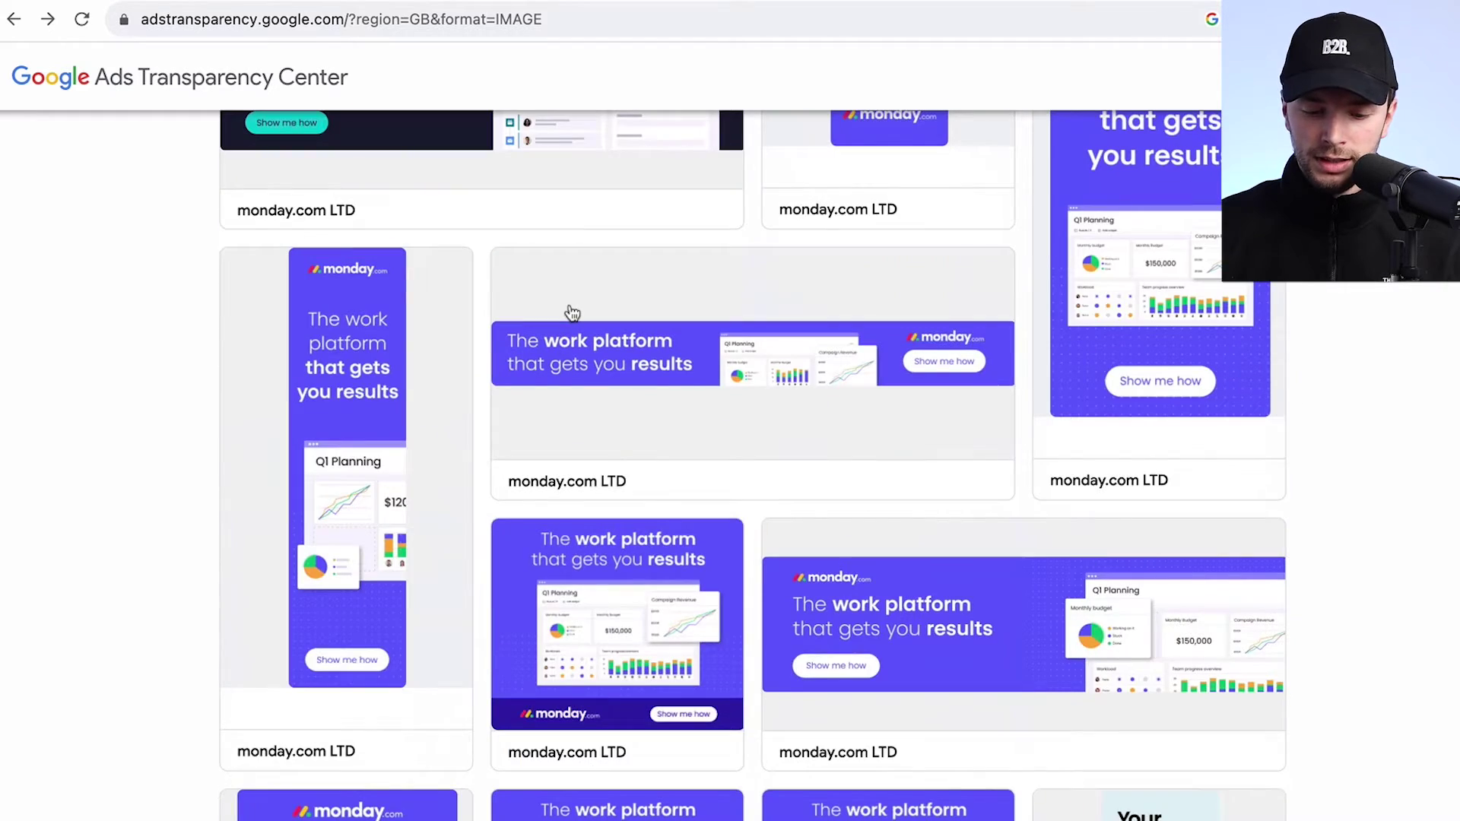
scroll(571, 312, "up", 20)
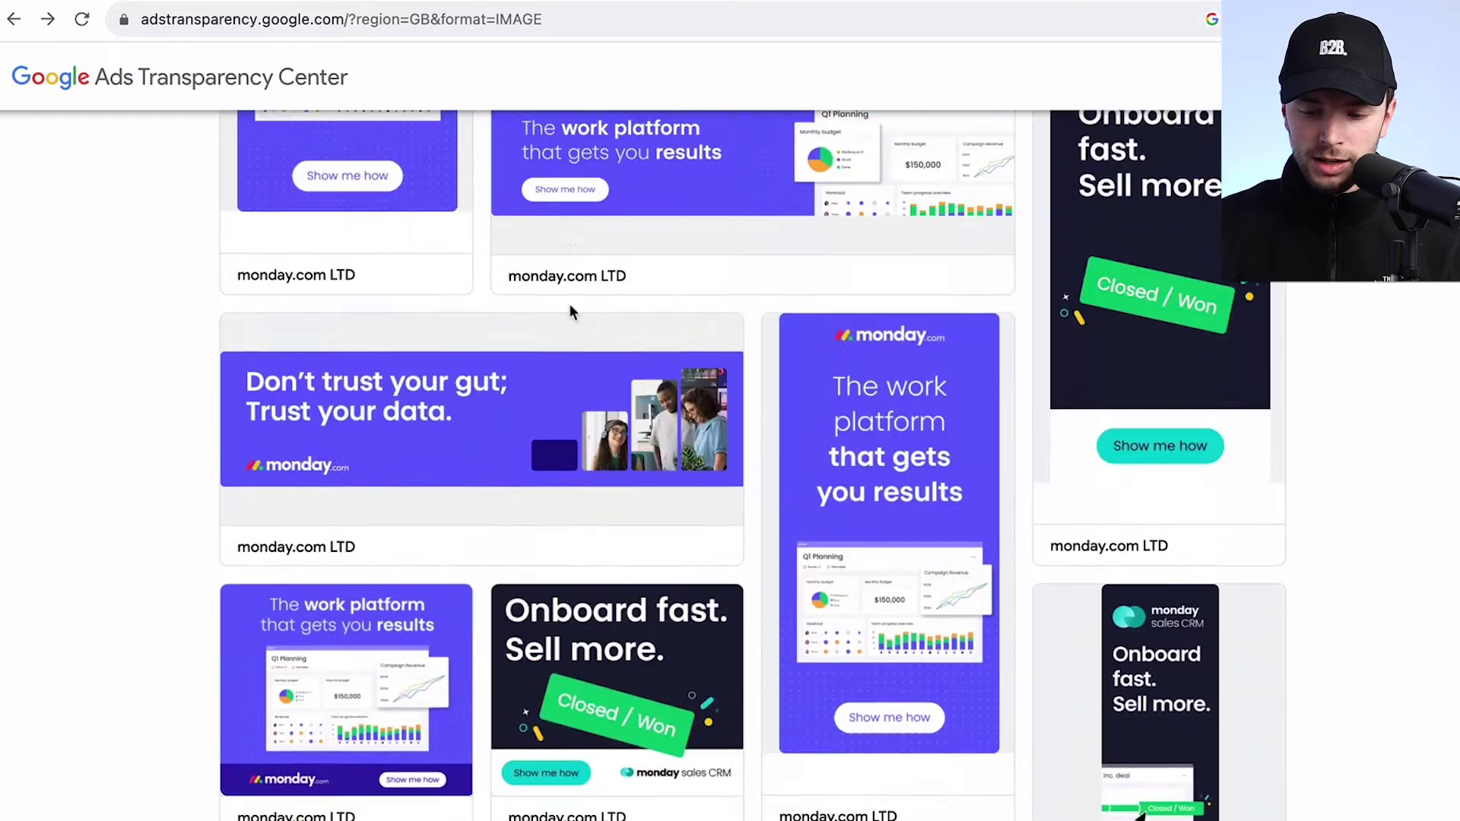
scroll(571, 314, "down", 8)
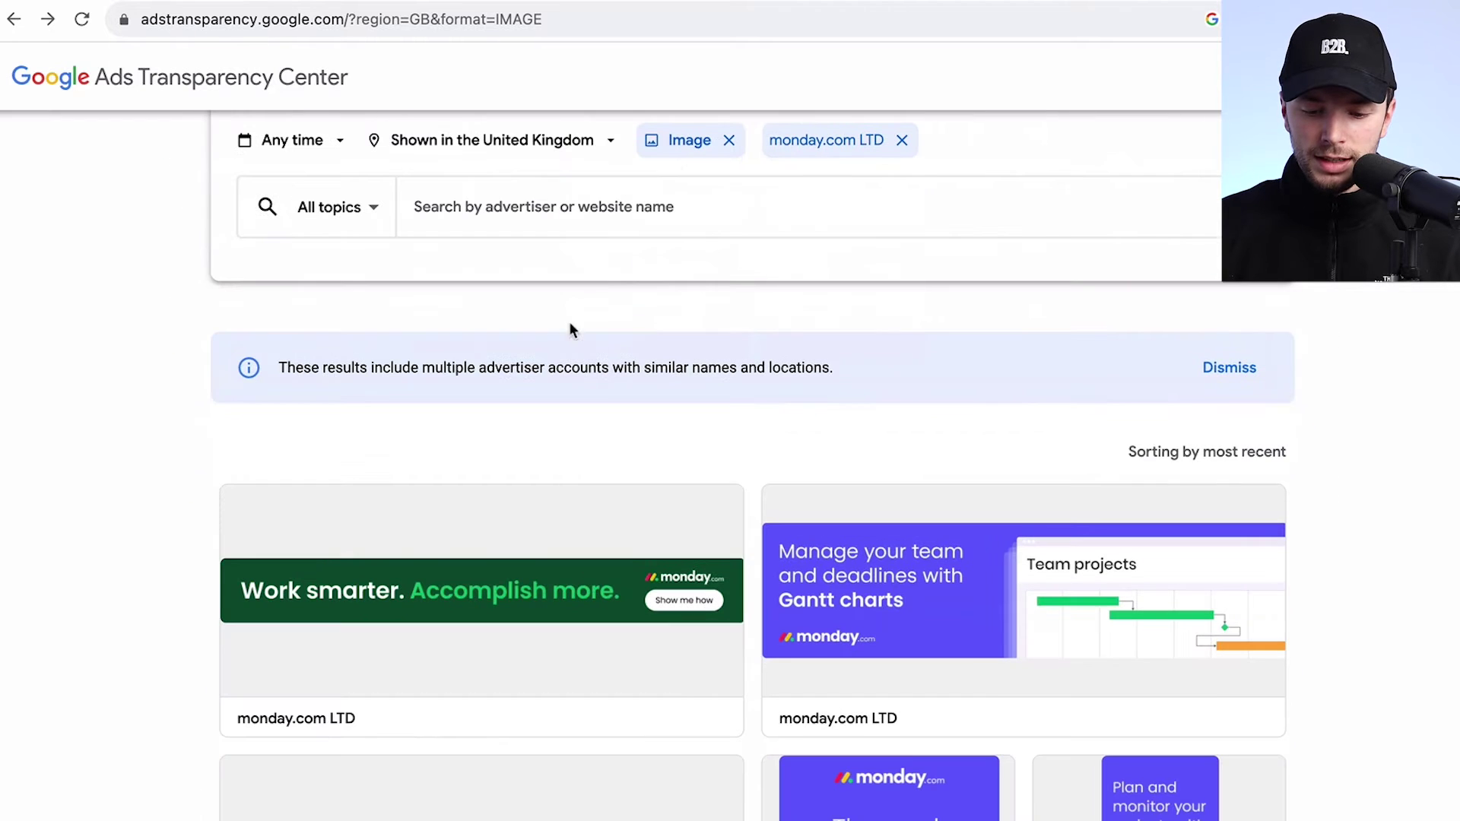
- Change the format filter to Text and examine the headlines and descriptions of the advertiser's text ads
left_click(683, 149)
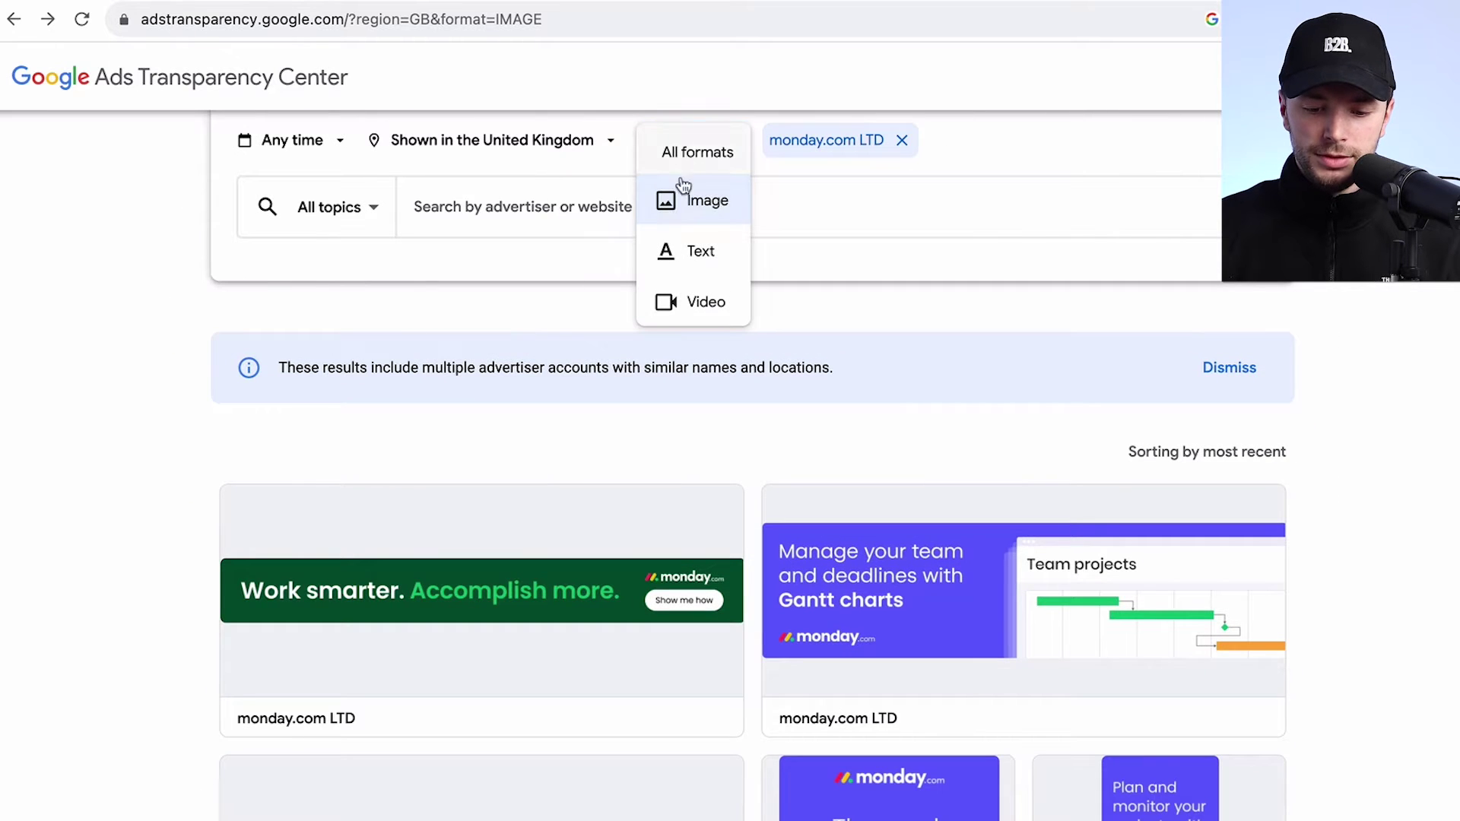
left_click(686, 249)
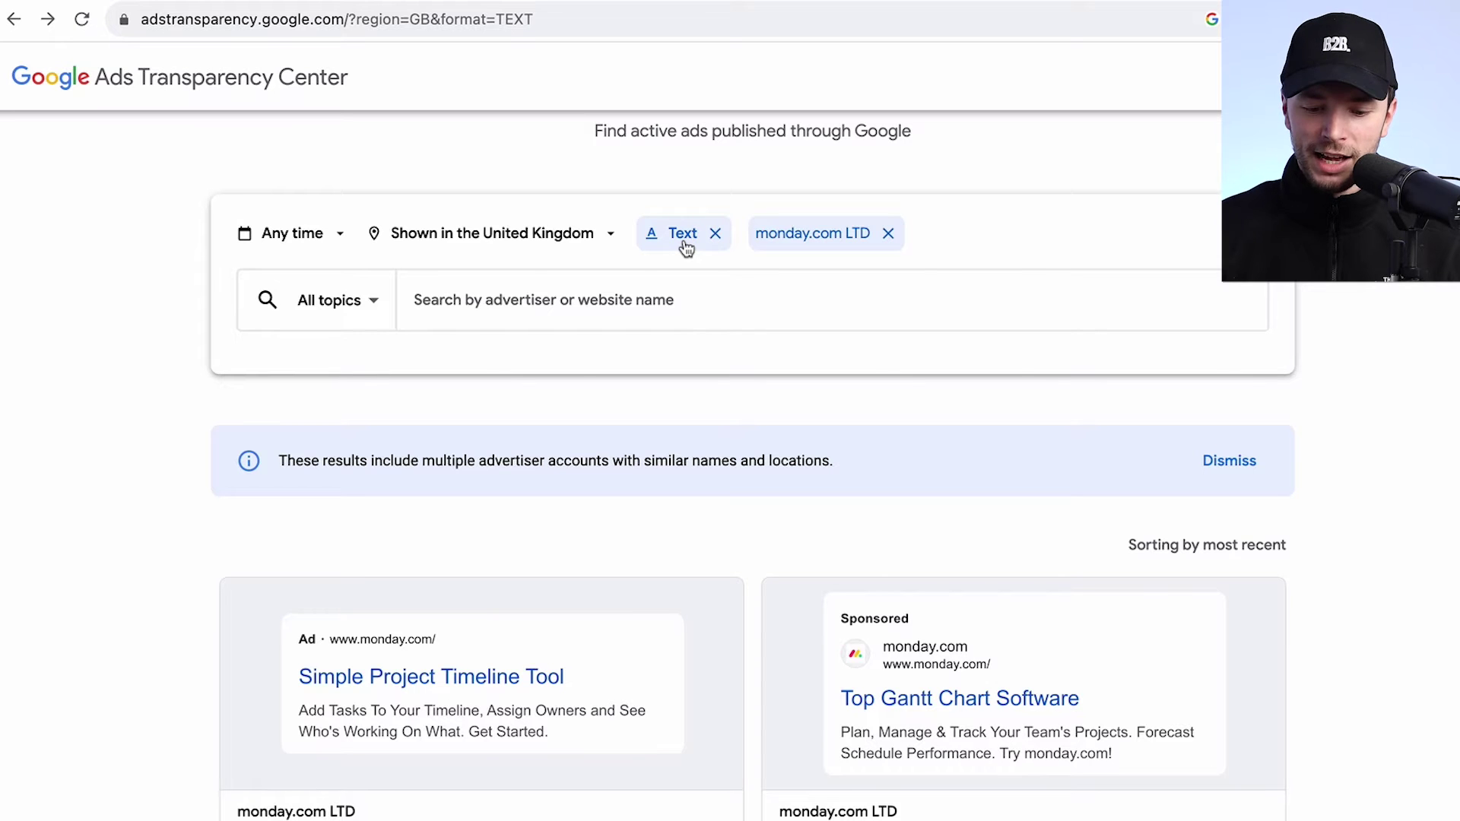
scroll(513, 515, "down", 5)
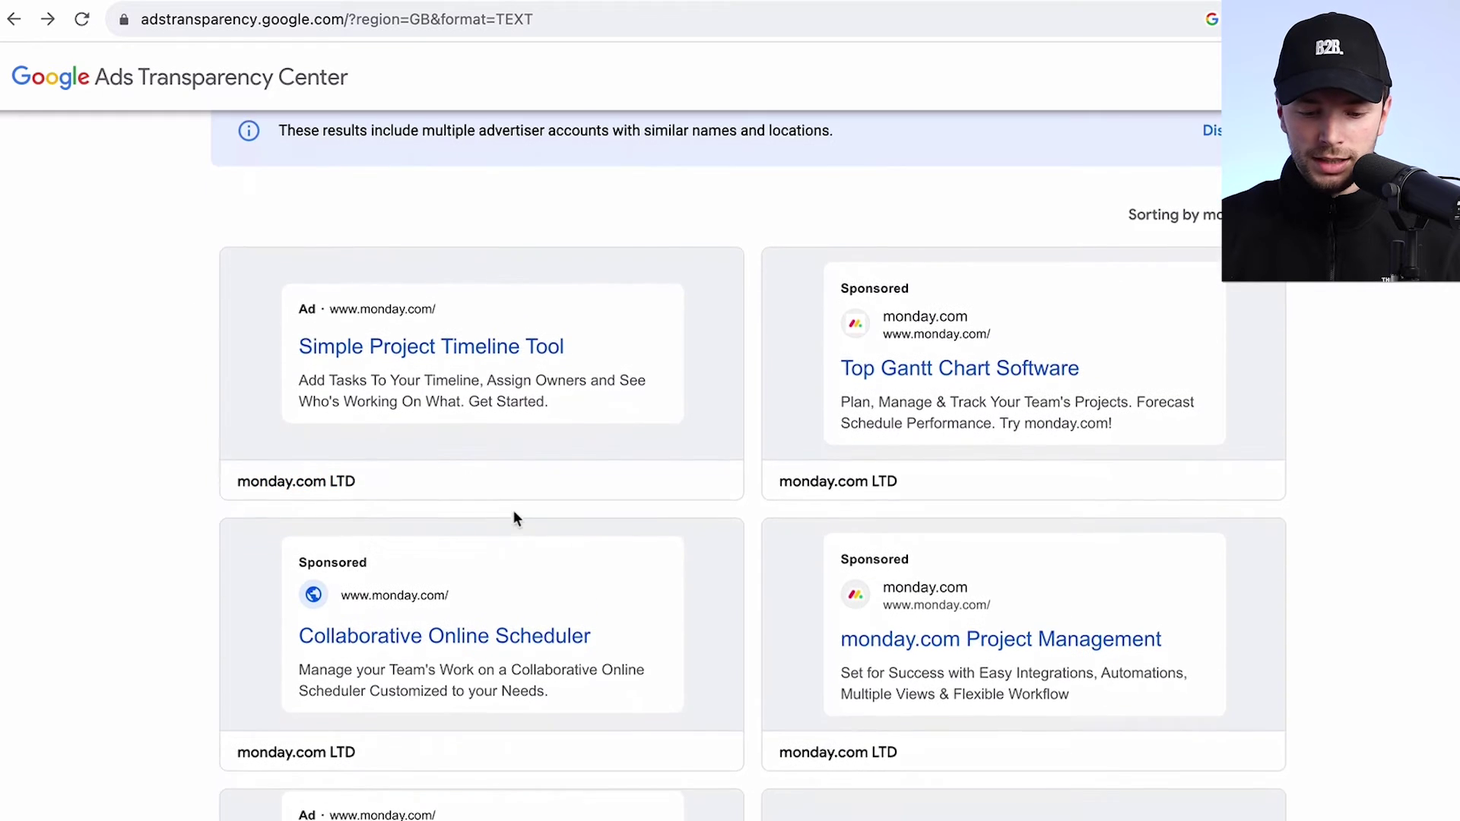
scroll(513, 515, "down", 1)
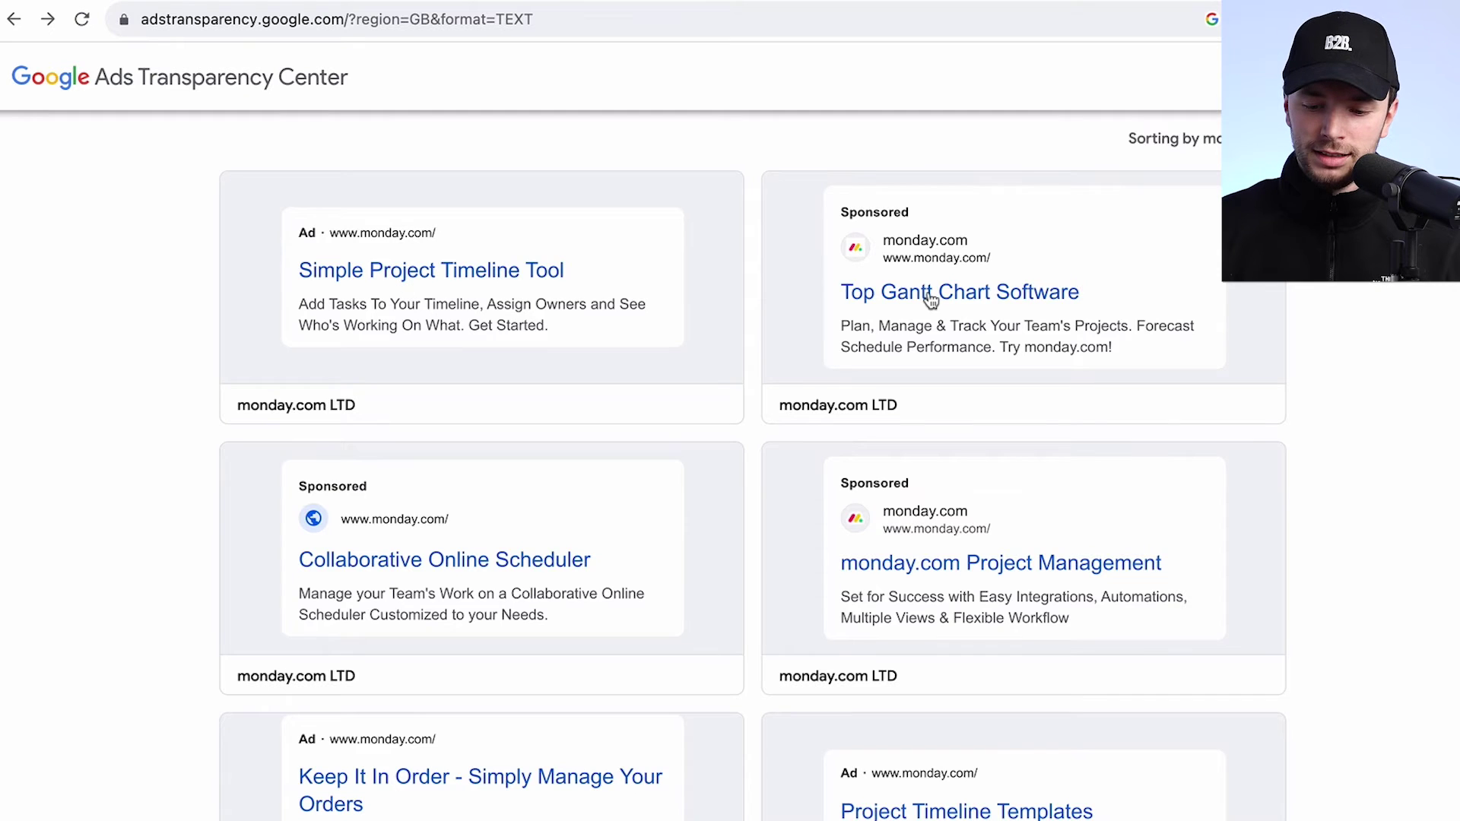
scroll(929, 299, "down", 3)
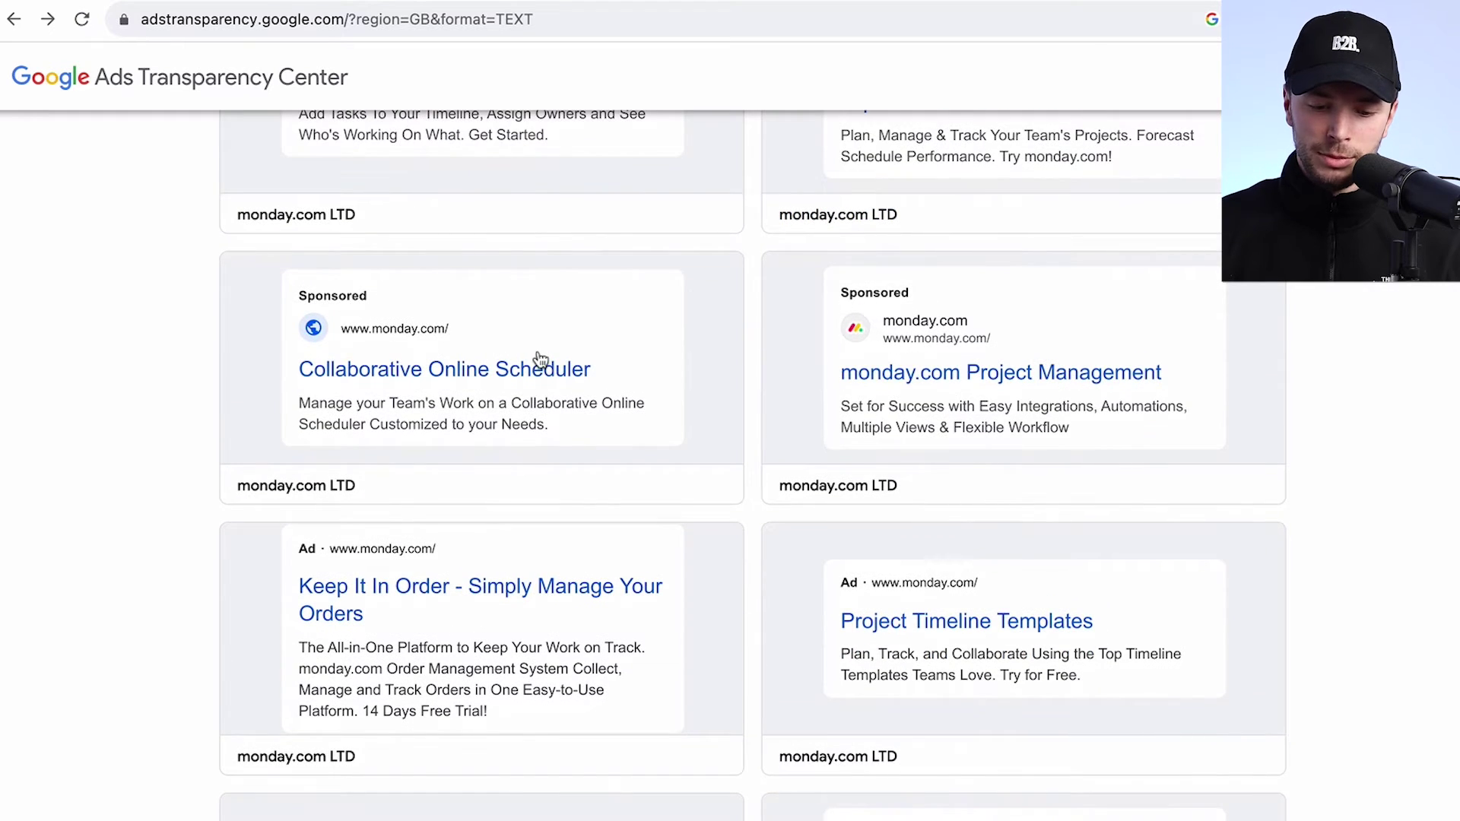
scroll(540, 359, "down", 15)
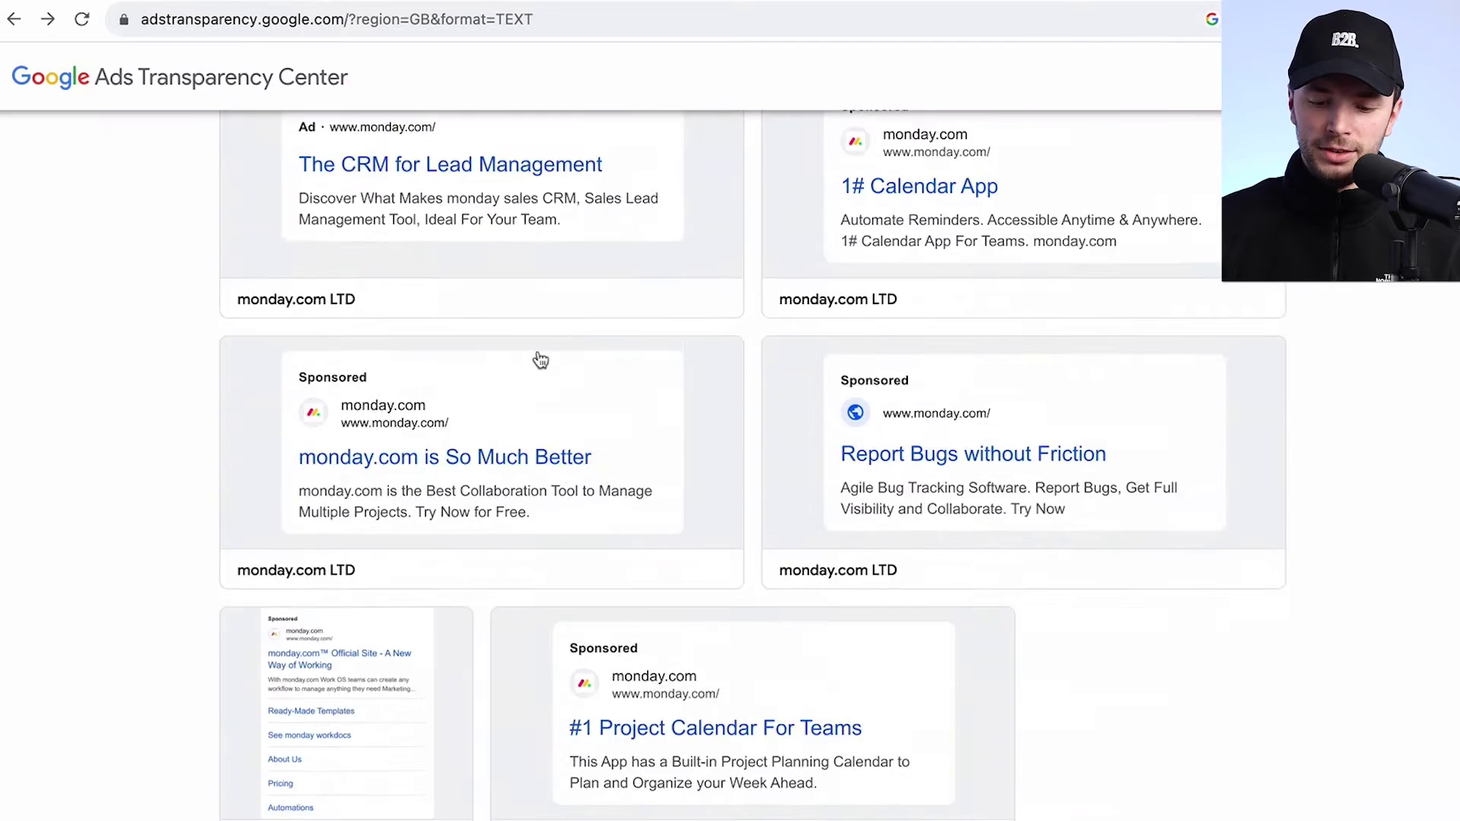
scroll(540, 359, "down", 5)
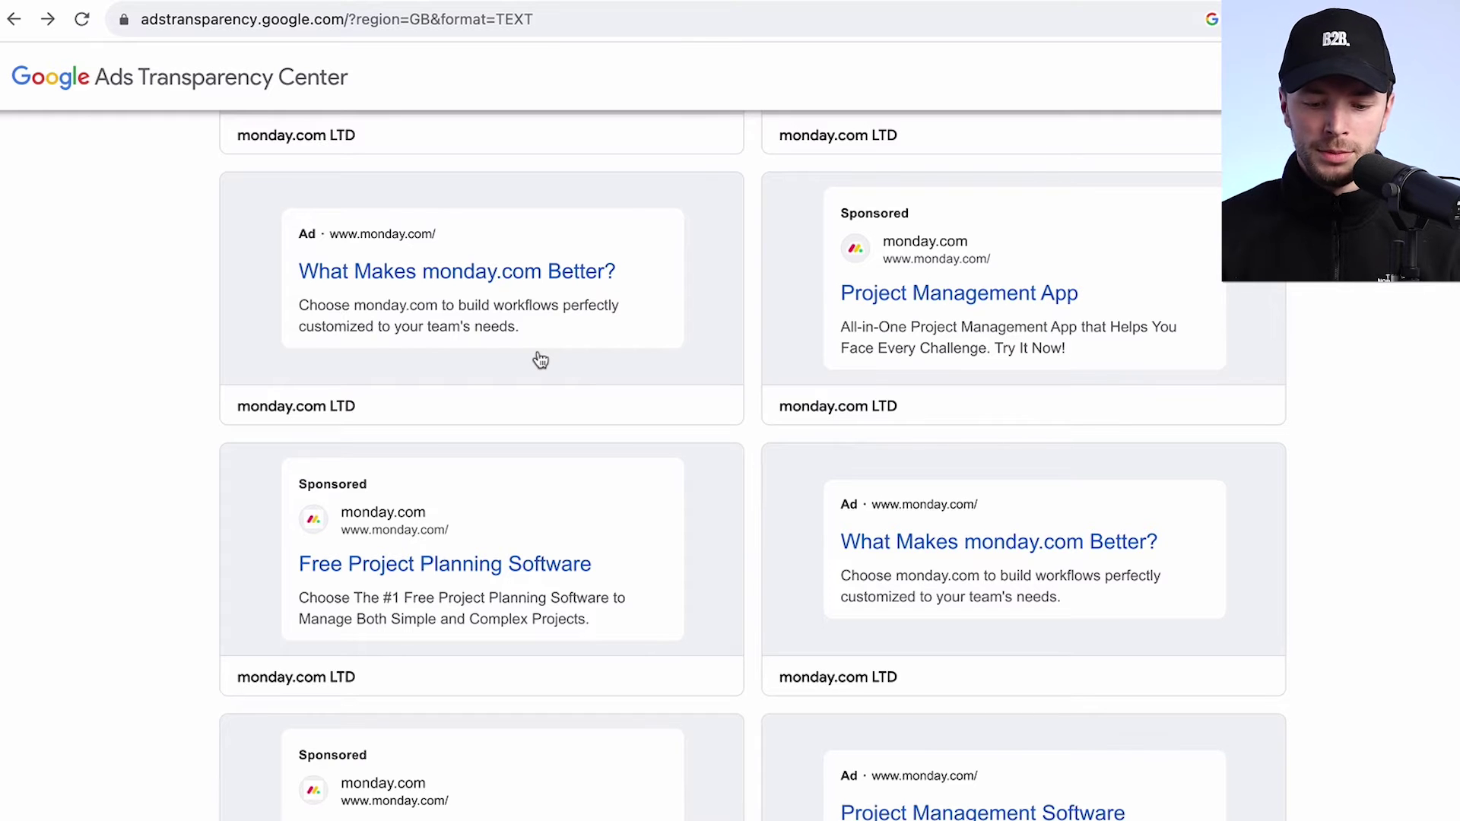
scroll(540, 359, "down", 2)
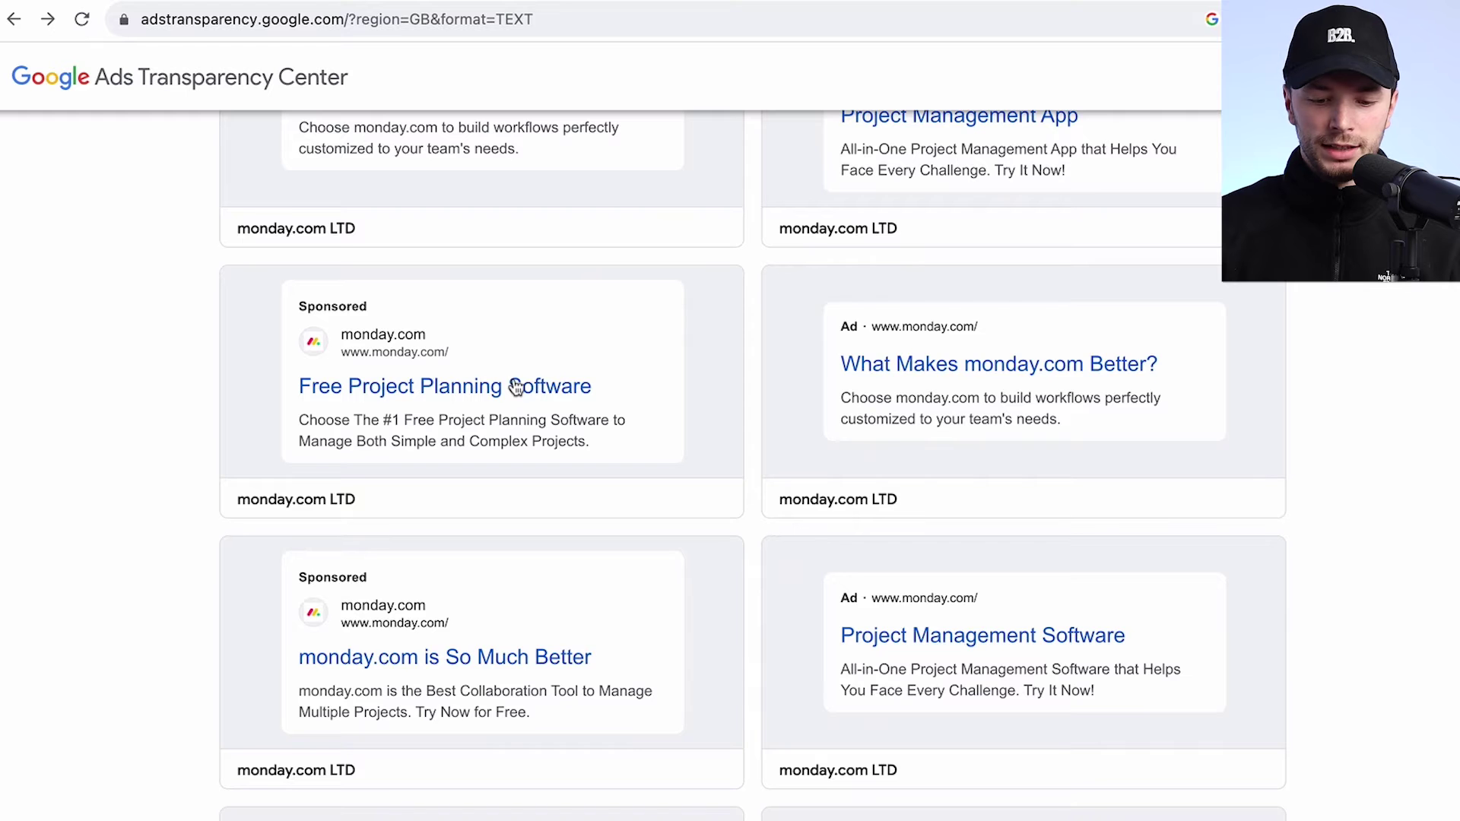
scroll(560, 361, "down", 5)
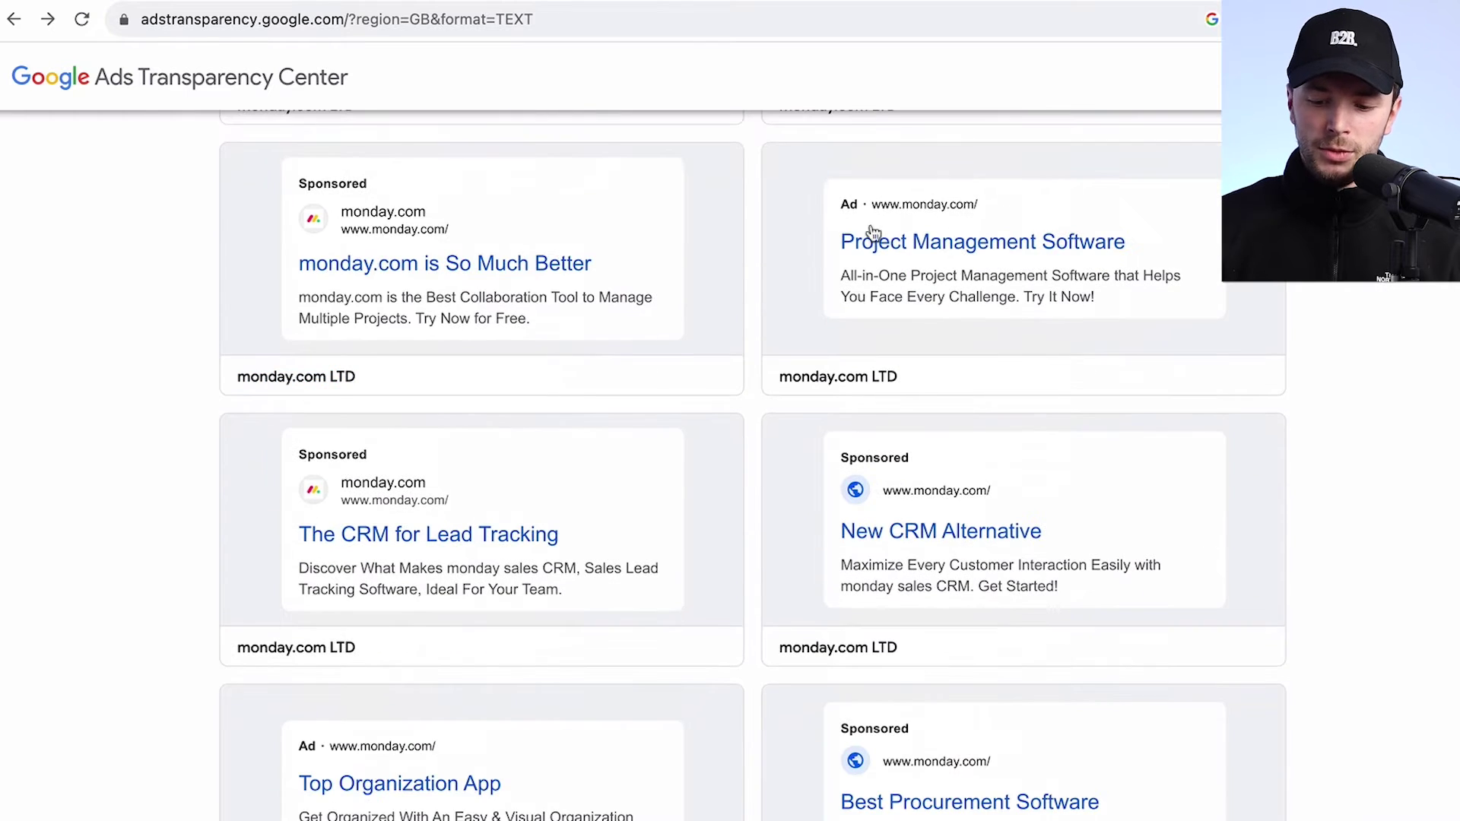
scroll(965, 241, "down", 3)
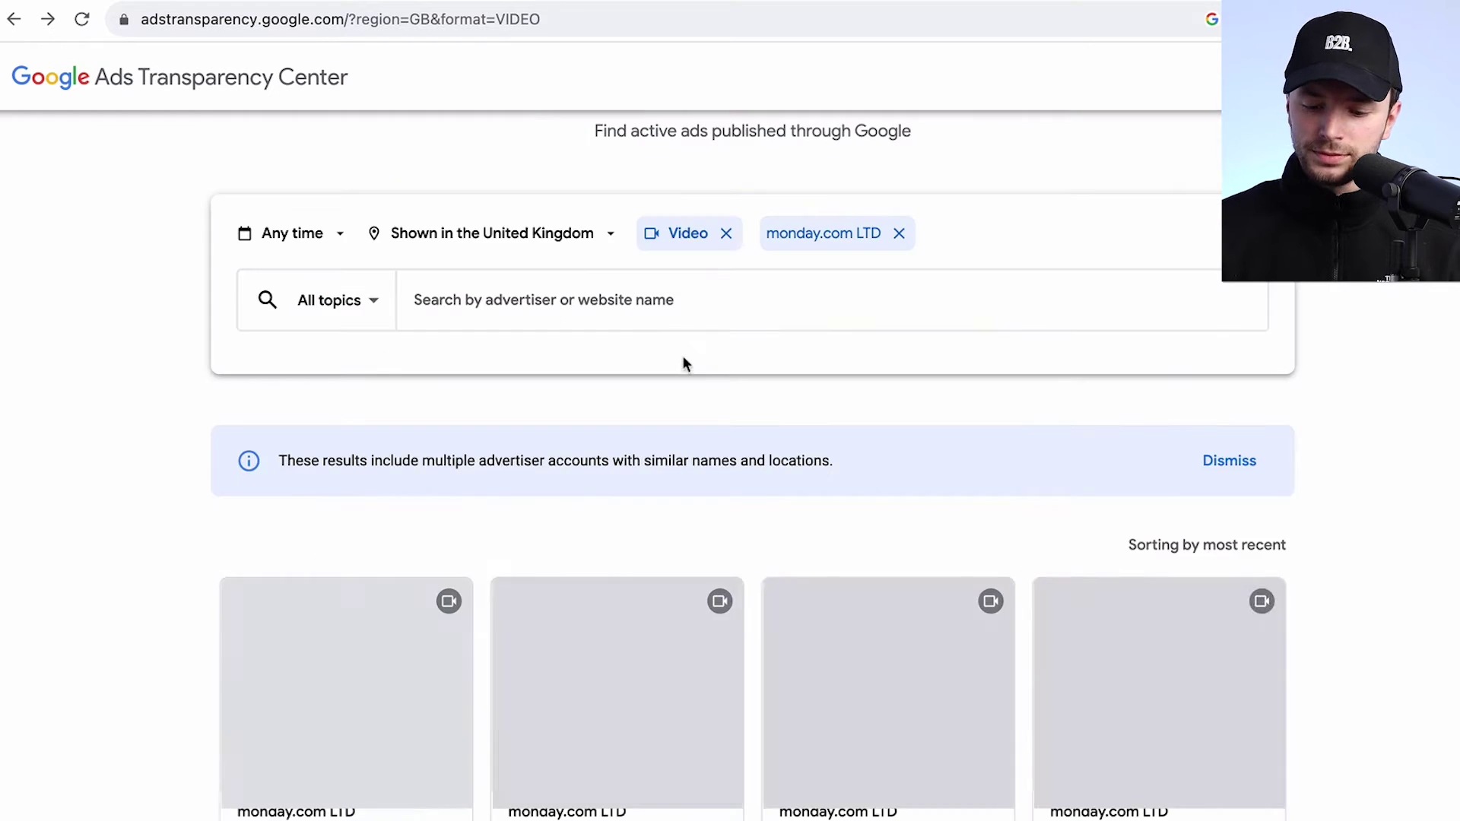
- Open the first monday CRM video ad, play and pause its video, and review the ad details
scroll(613, 551, "down", 2)
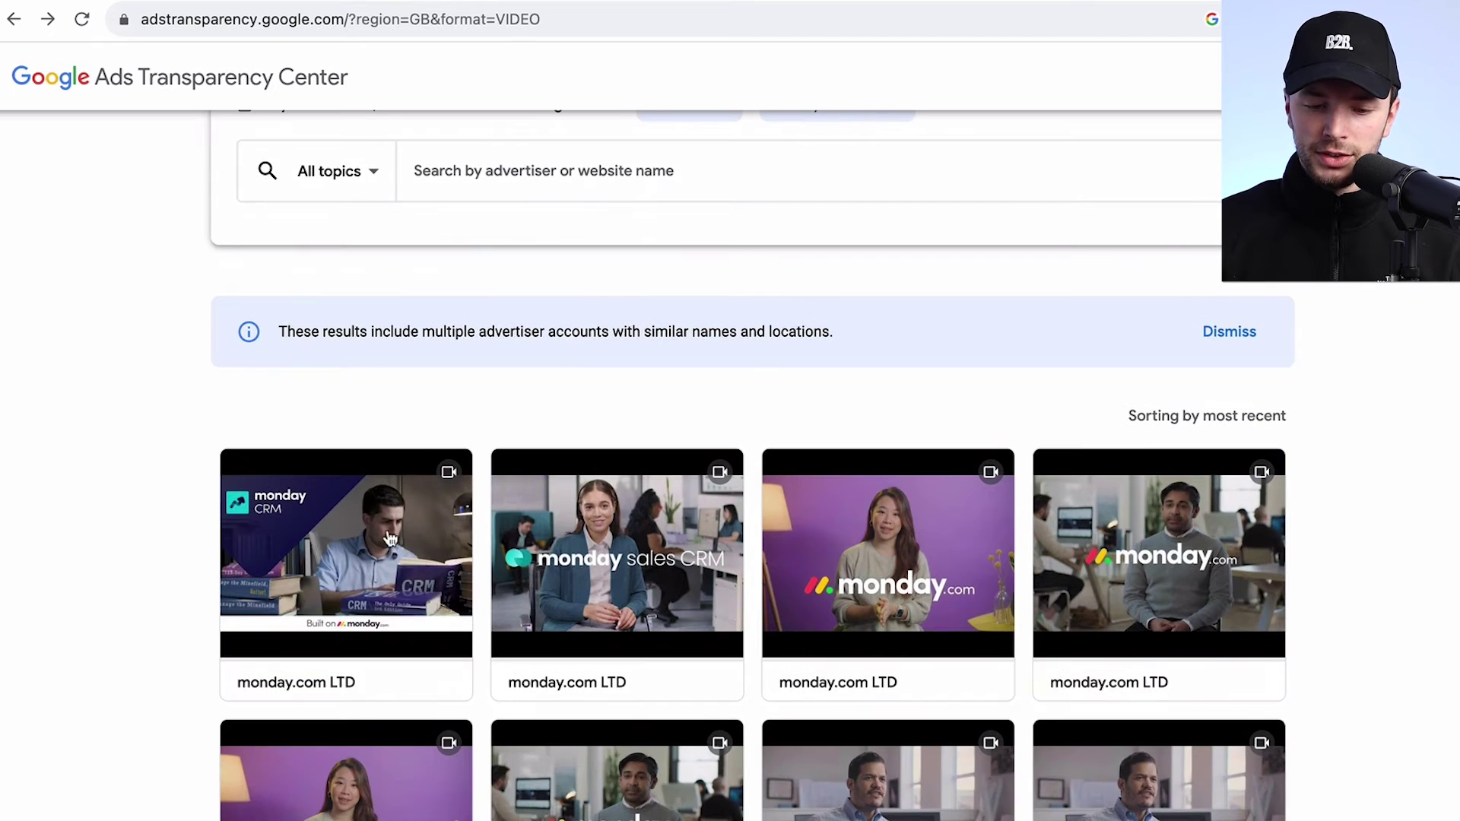
left_click(386, 530)
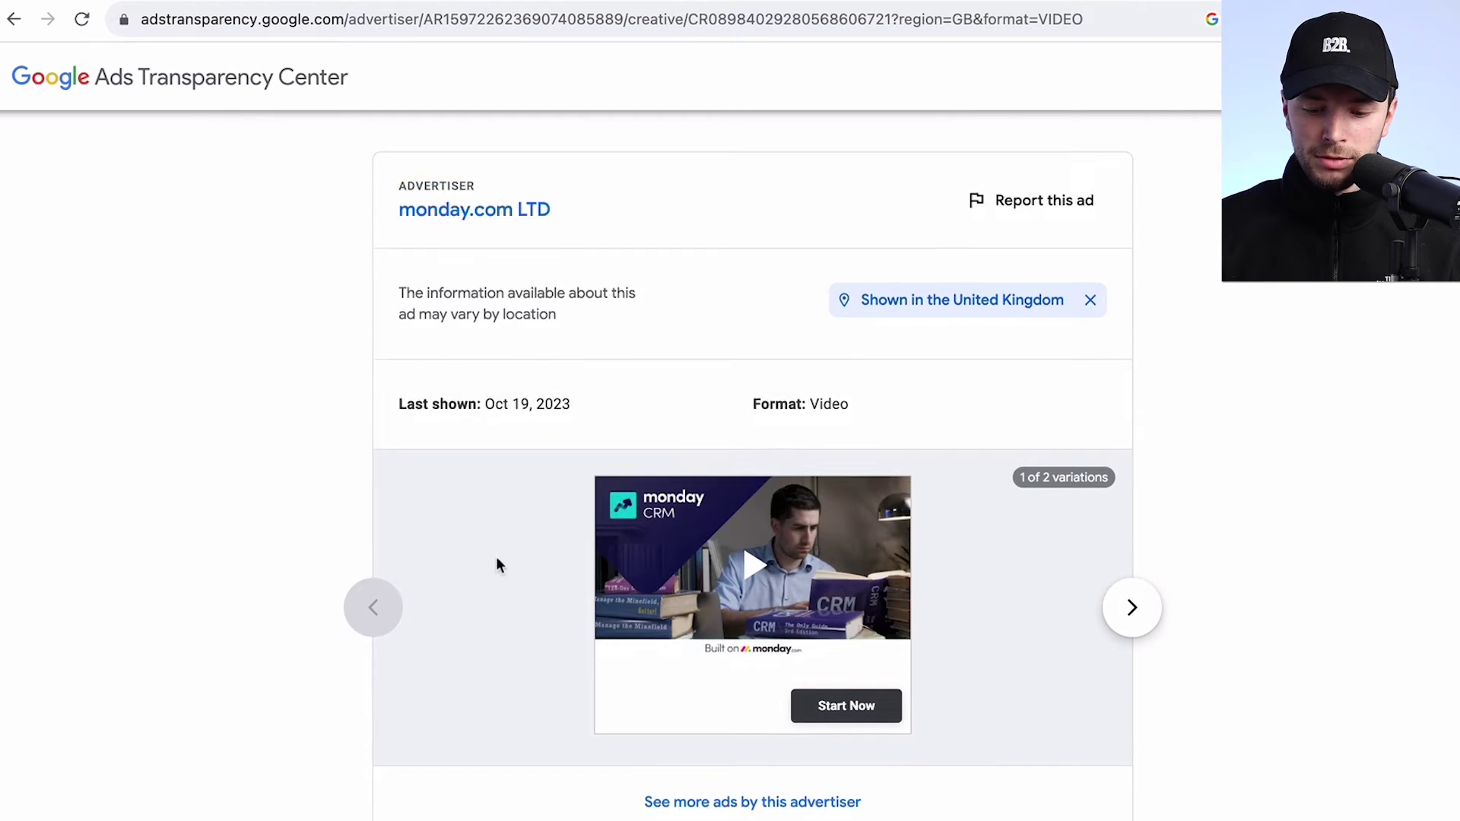
scroll(496, 563, "down", 1)
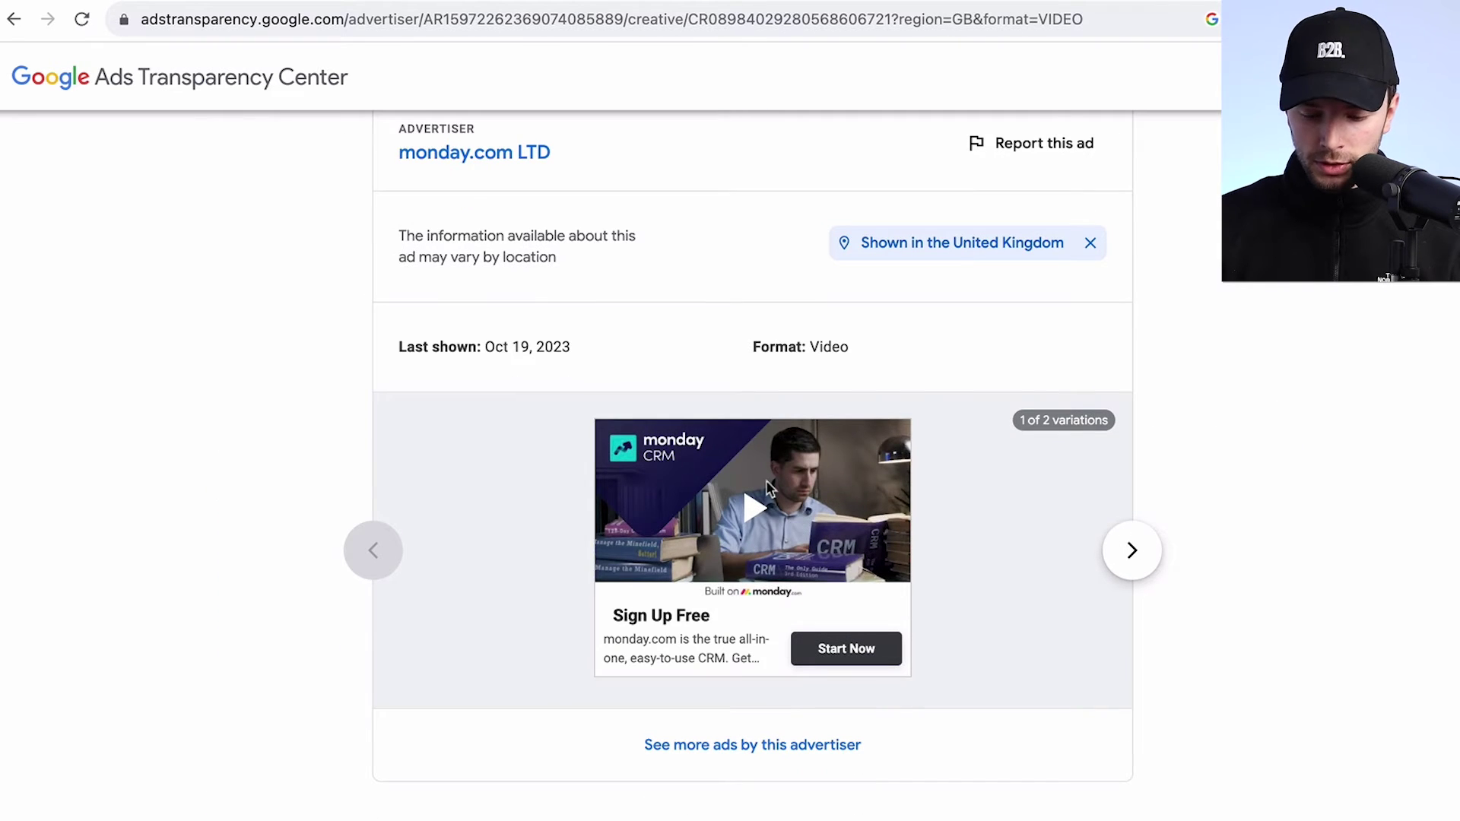
left_click(749, 522)
left_click(762, 512)
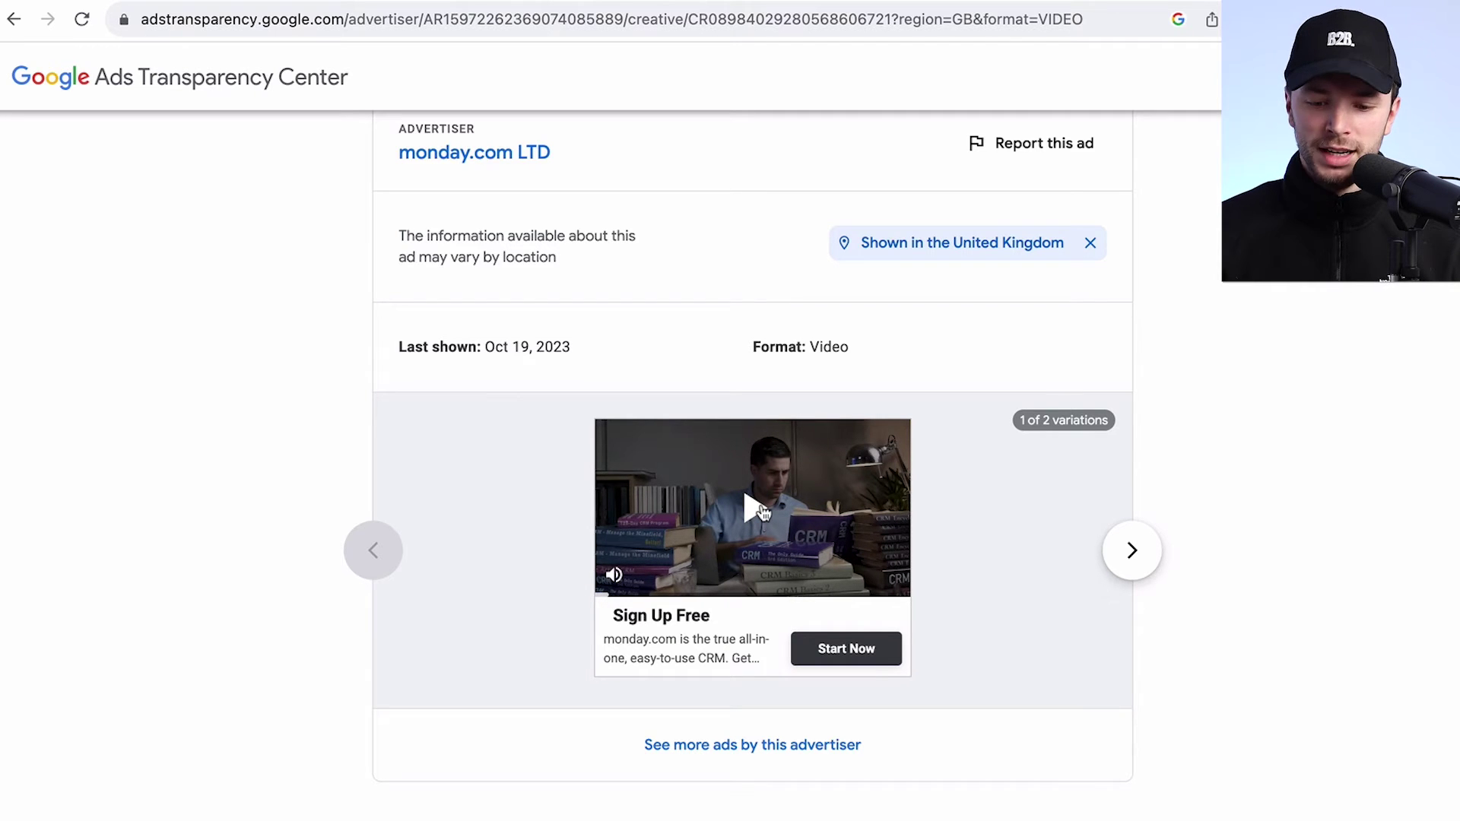
scroll(762, 512, "down", 2)
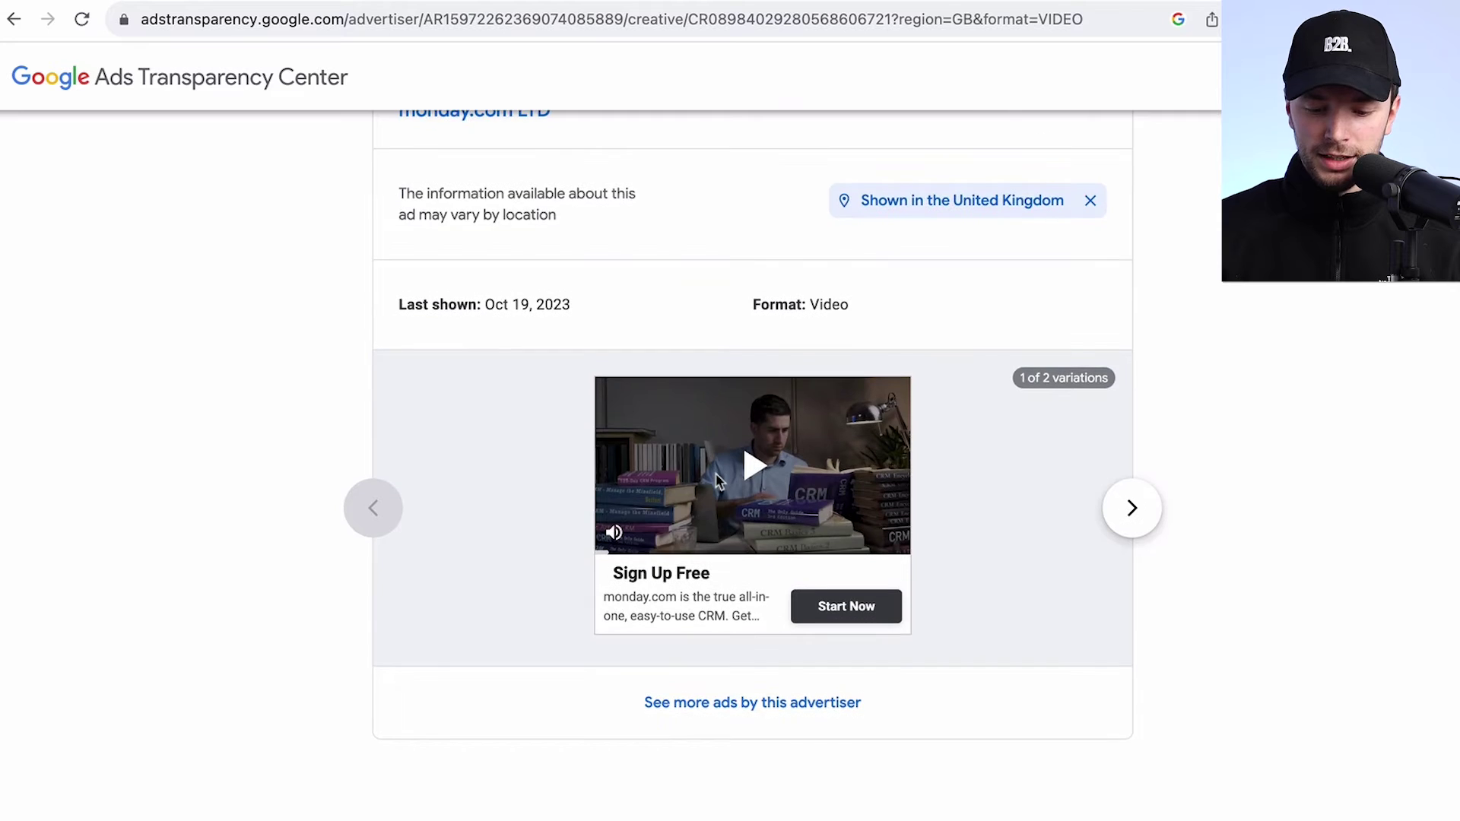
scroll(716, 480, "up", 4)
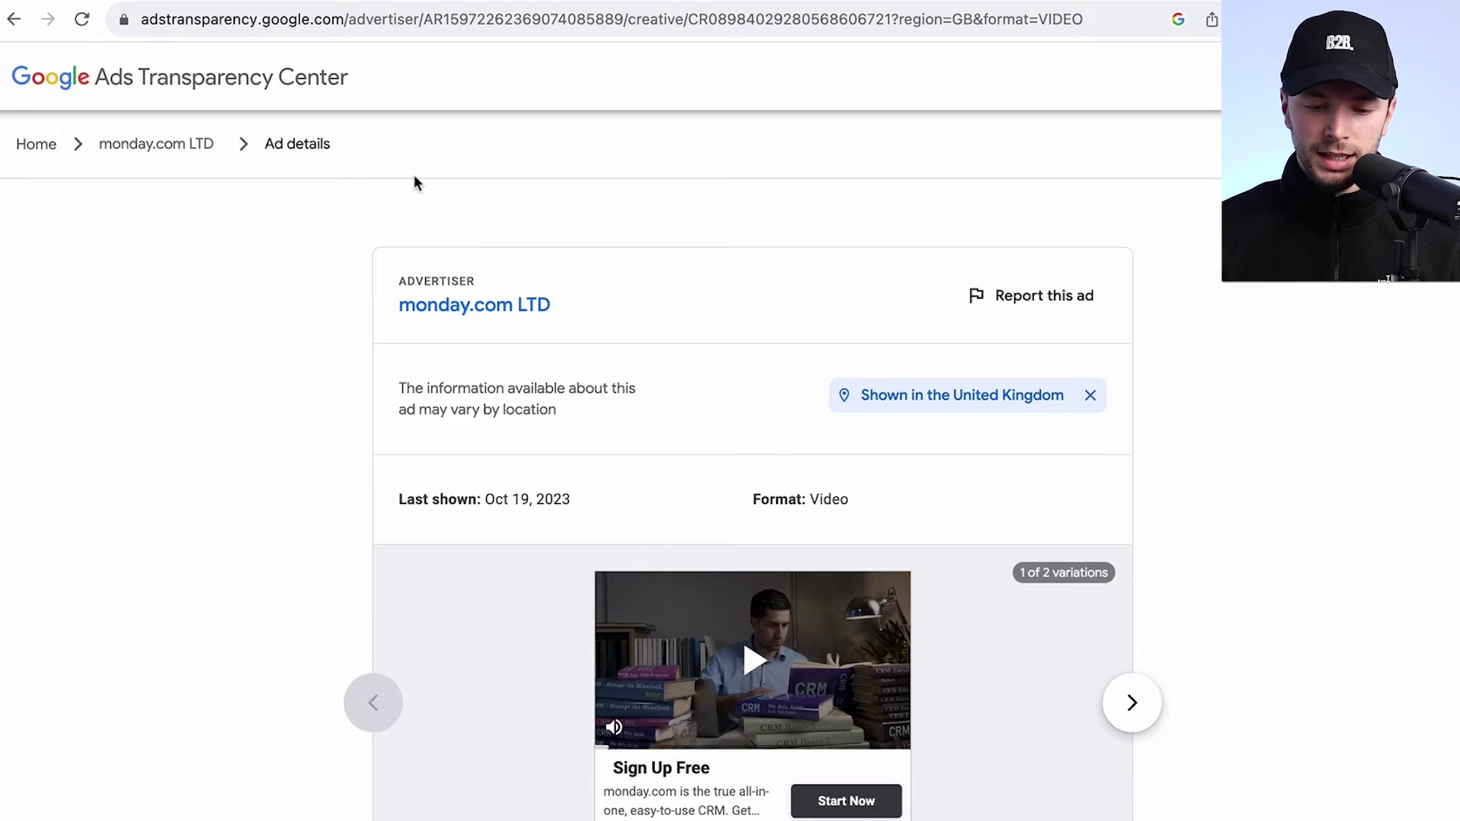
- Switch to the Meta Ad Library and set the ad category to All ads
left_click(409, 4)
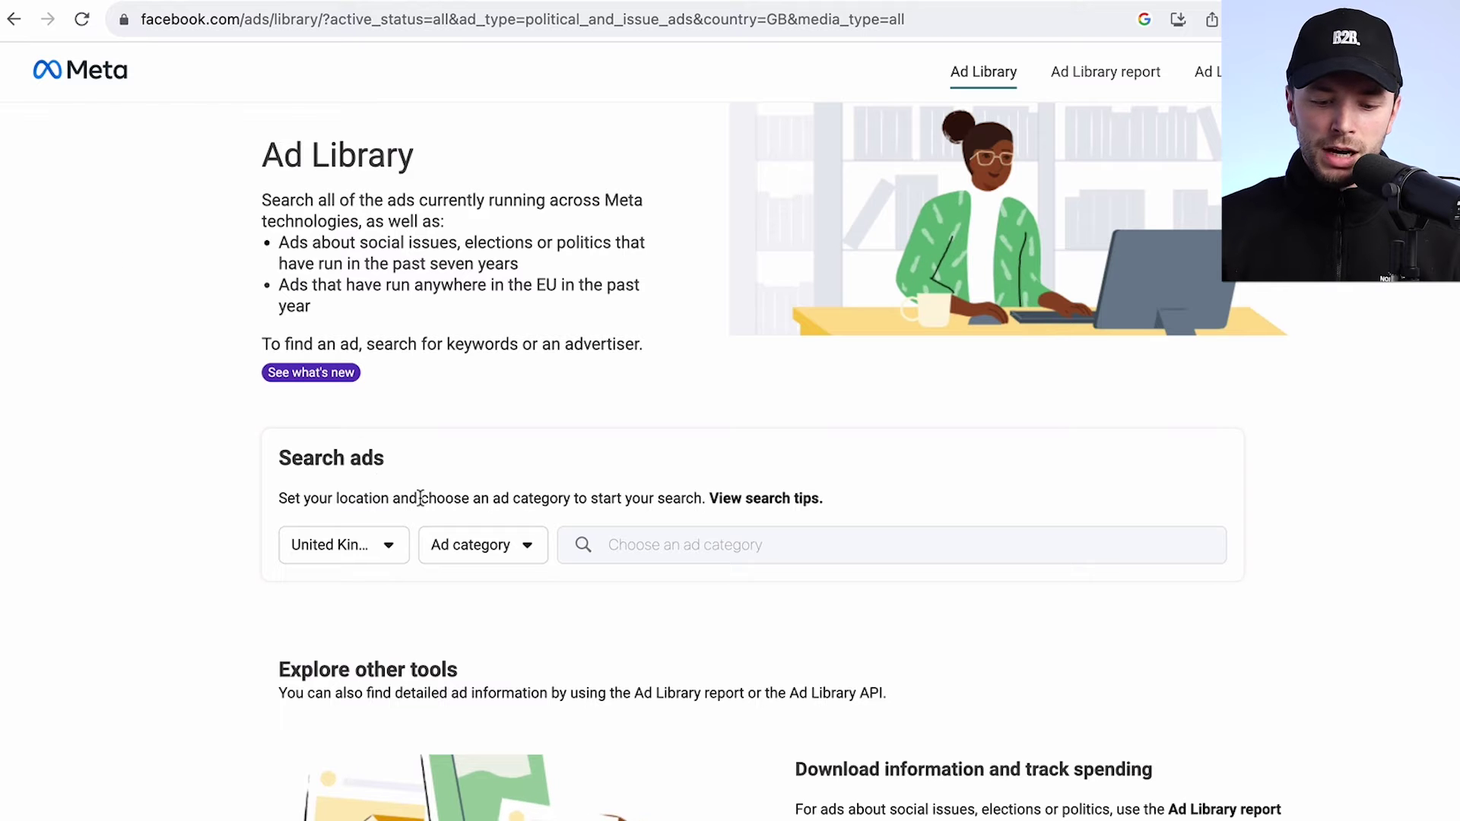
scroll(354, 387, "down", 1)
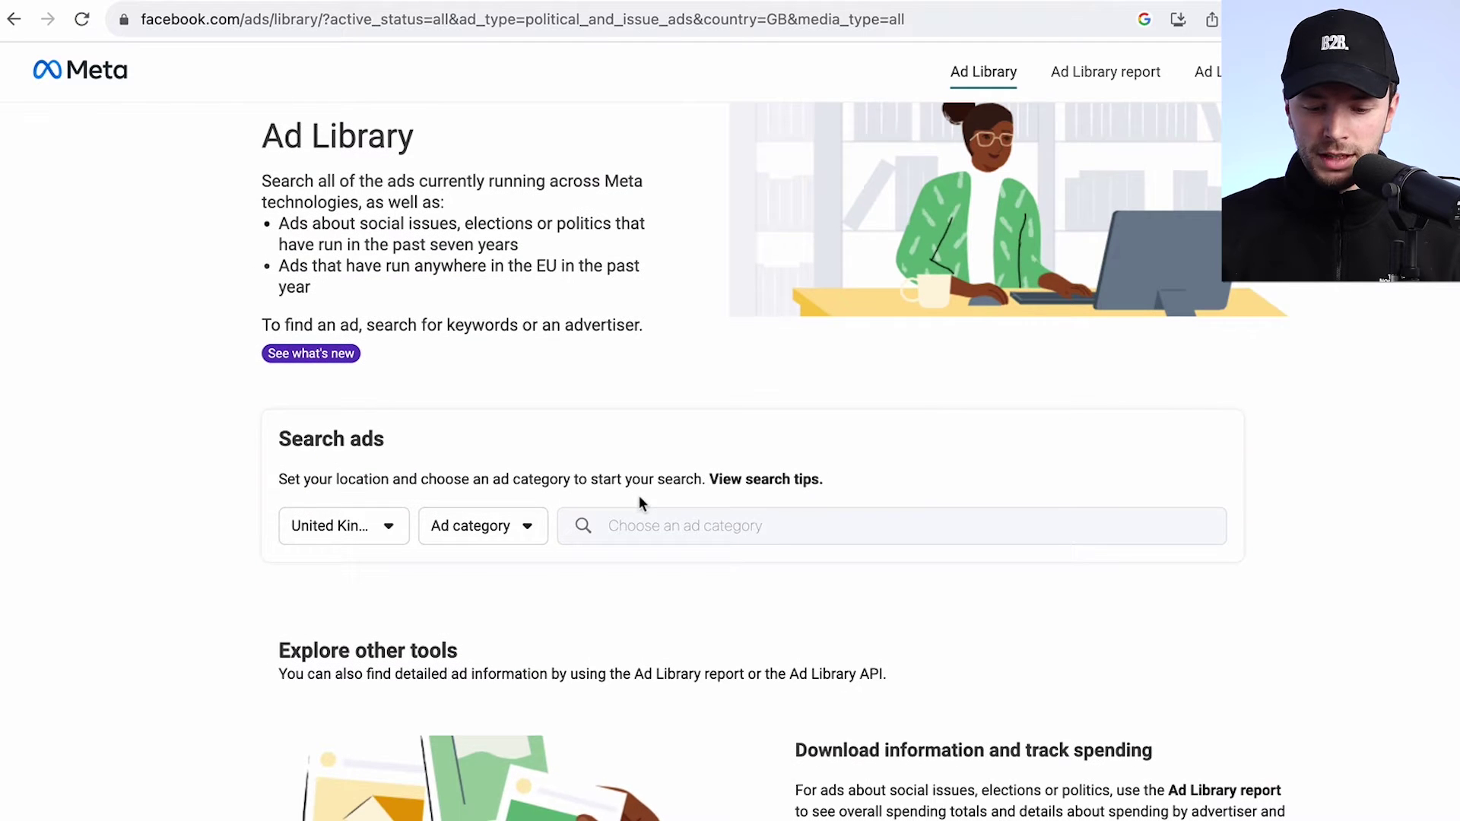
scroll(646, 502, "up", 1)
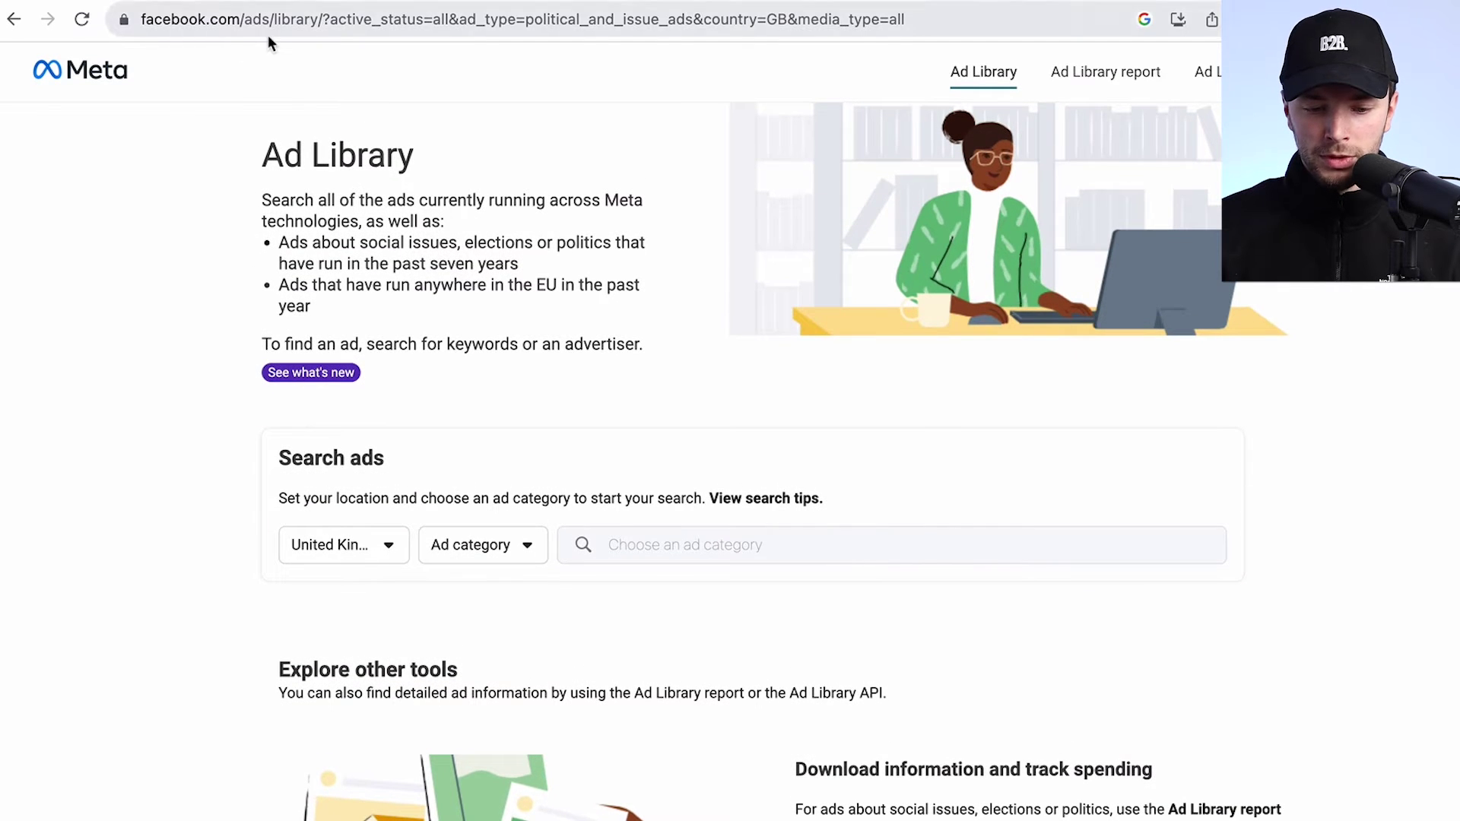
scroll(343, 440, "down", 2)
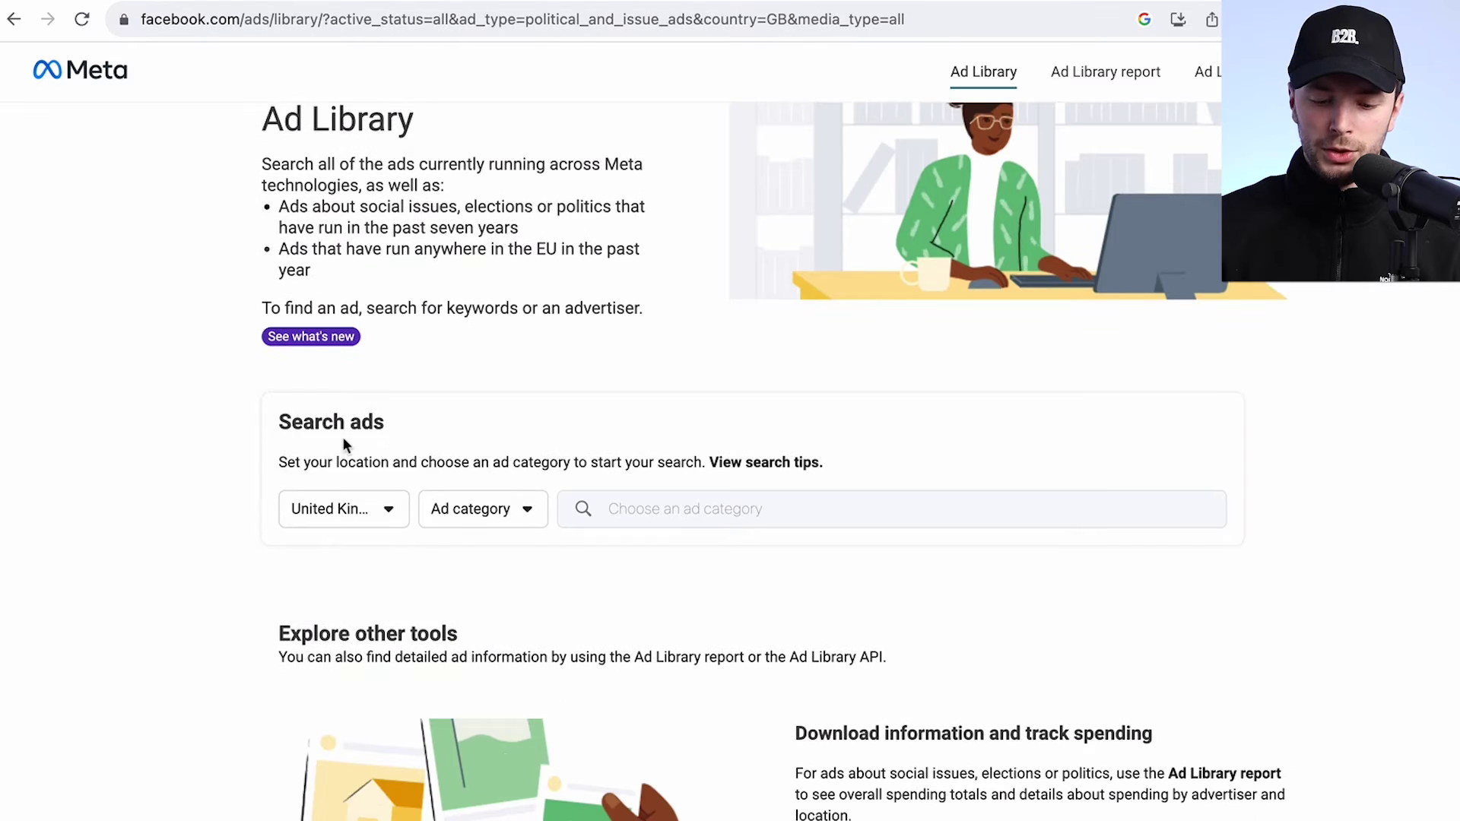
left_click(479, 512)
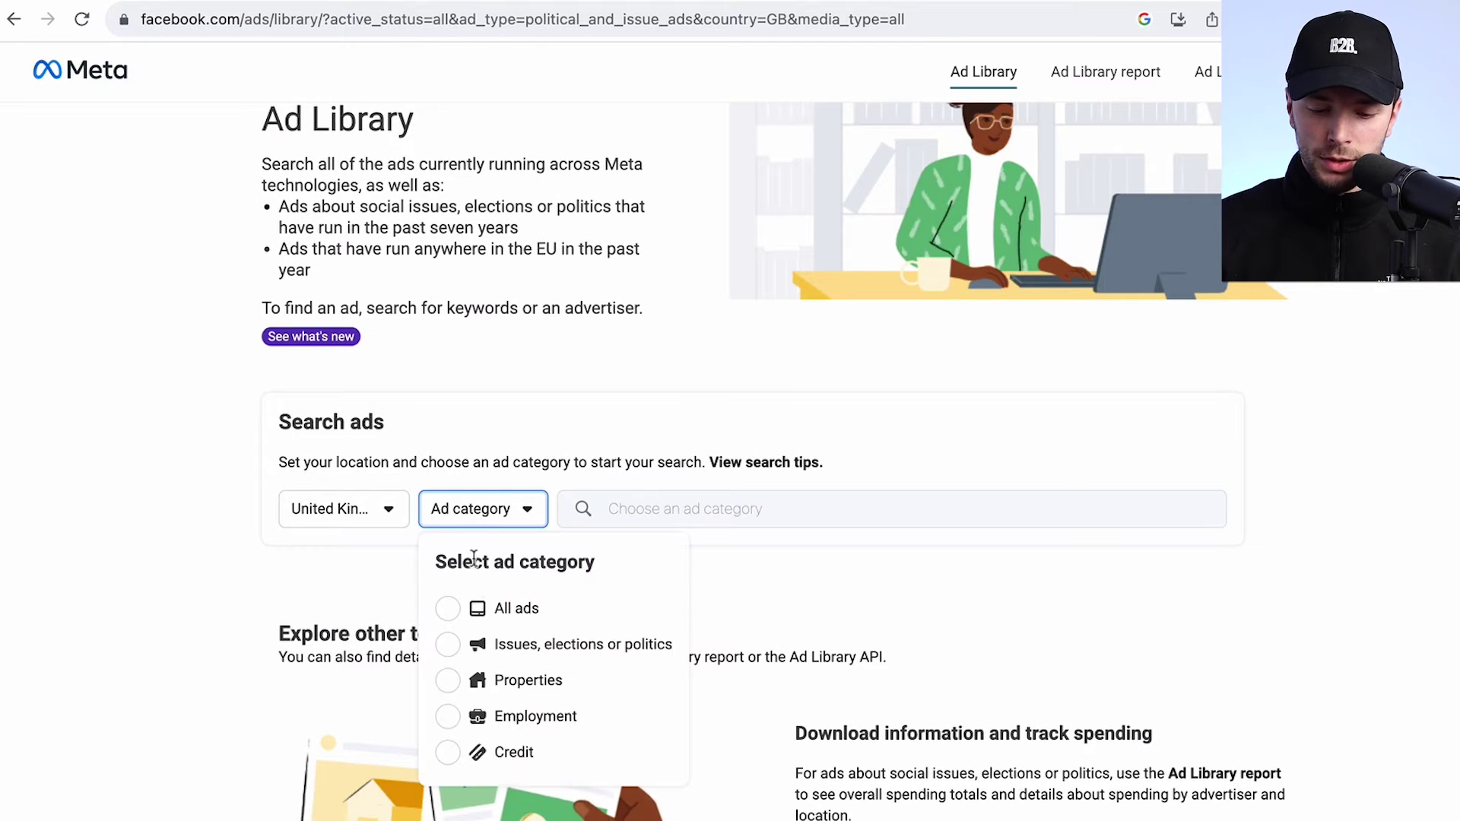
left_click(455, 607)
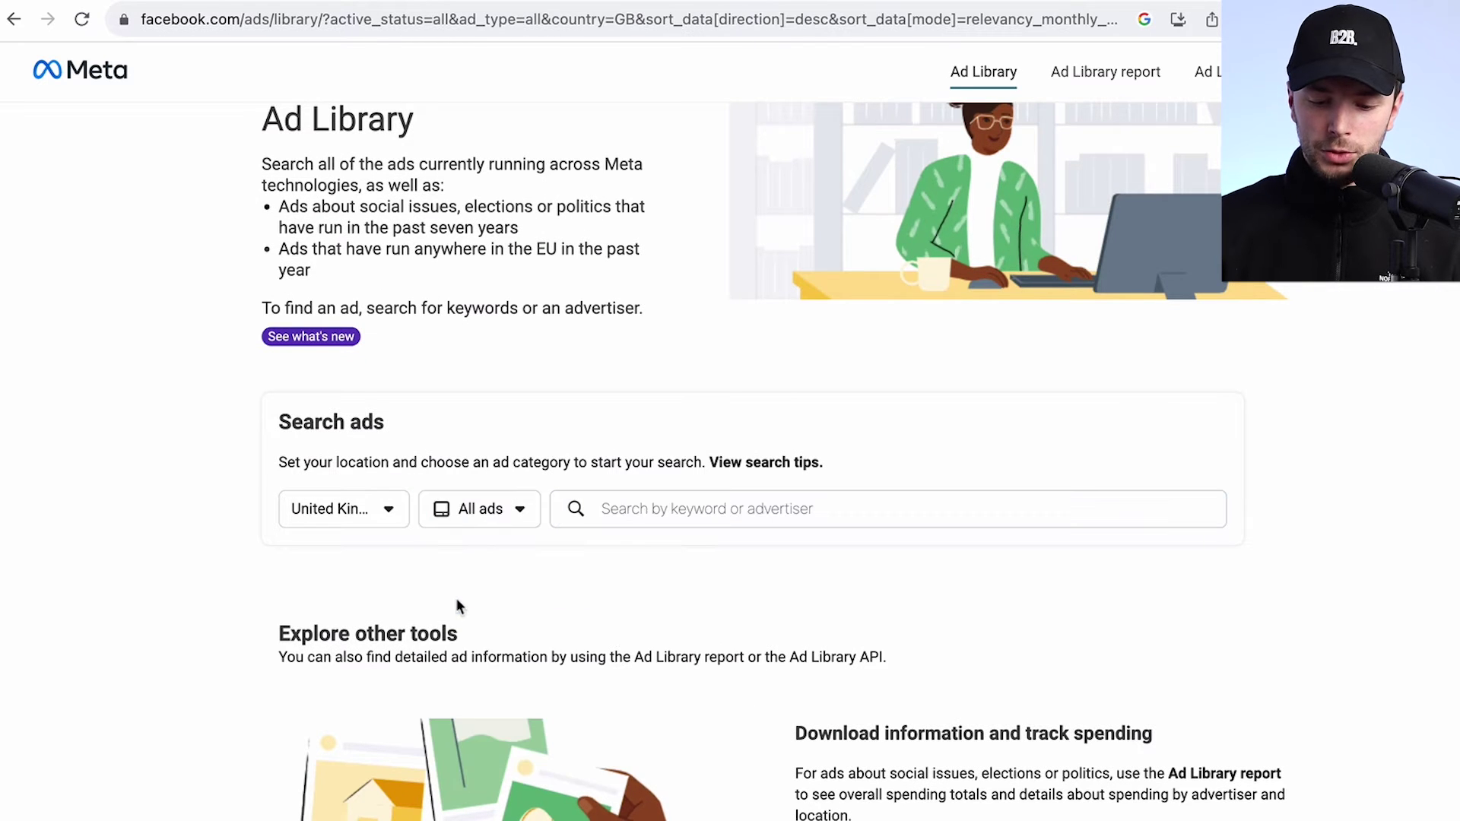
- Search the Ad Library for monday.com and open the ads of the monday.com advertiser page
left_click(641, 518)
type("monday.com")
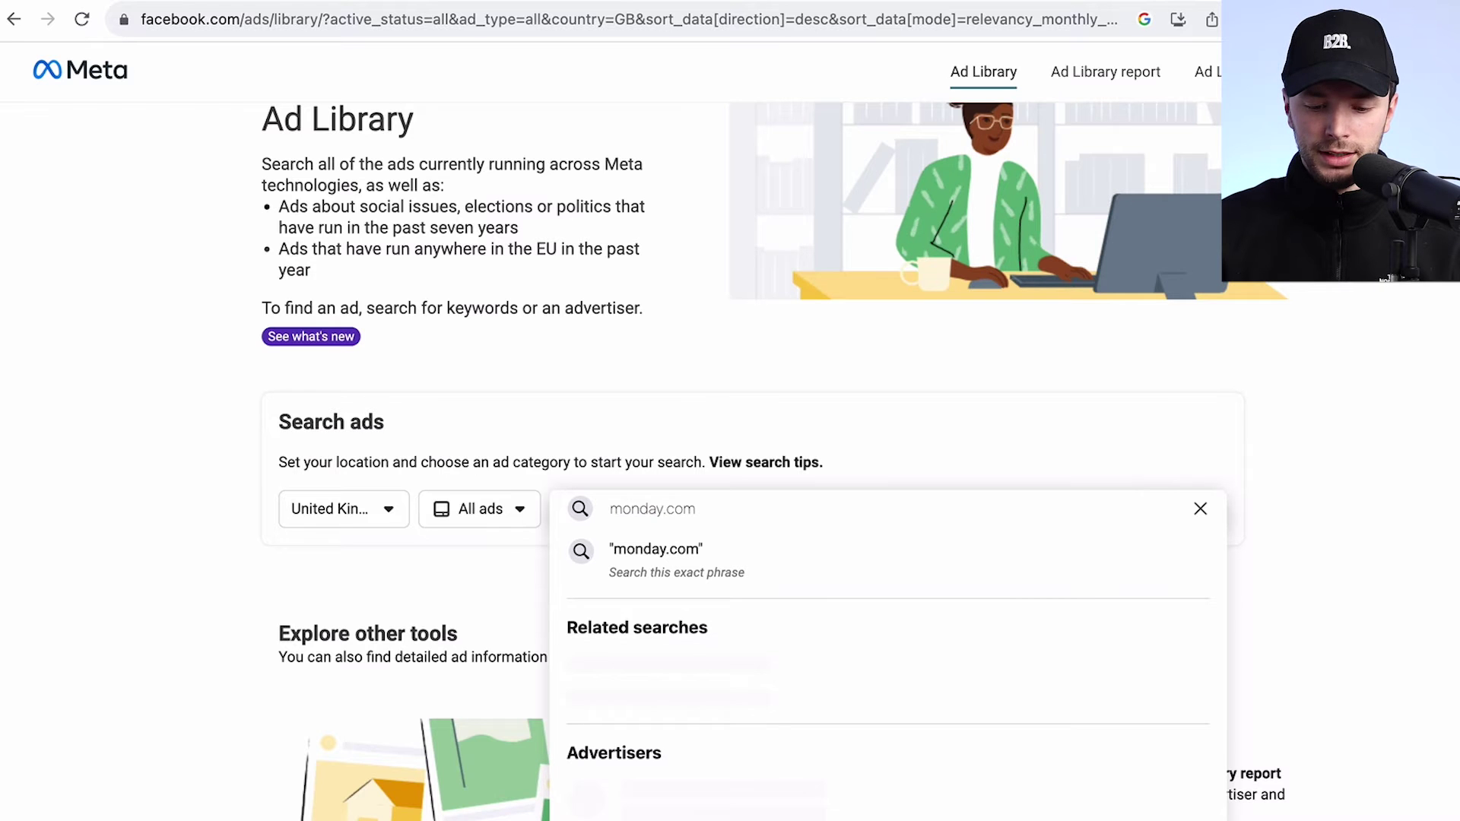
left_click(664, 673)
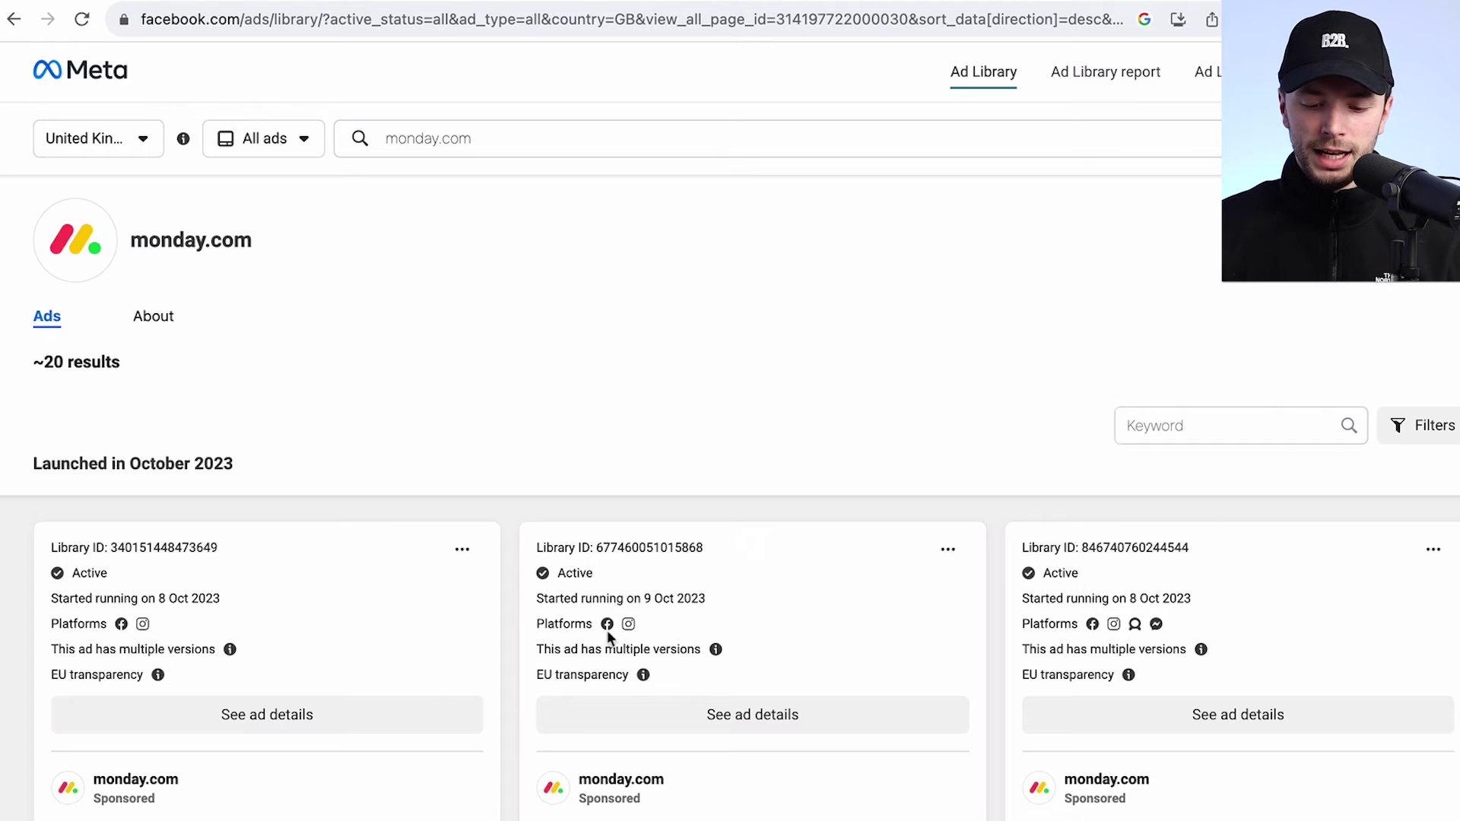
- Examine the copy, creatives and calls to action of monday.com's ads launched in October 2023
scroll(607, 629, "down", 5)
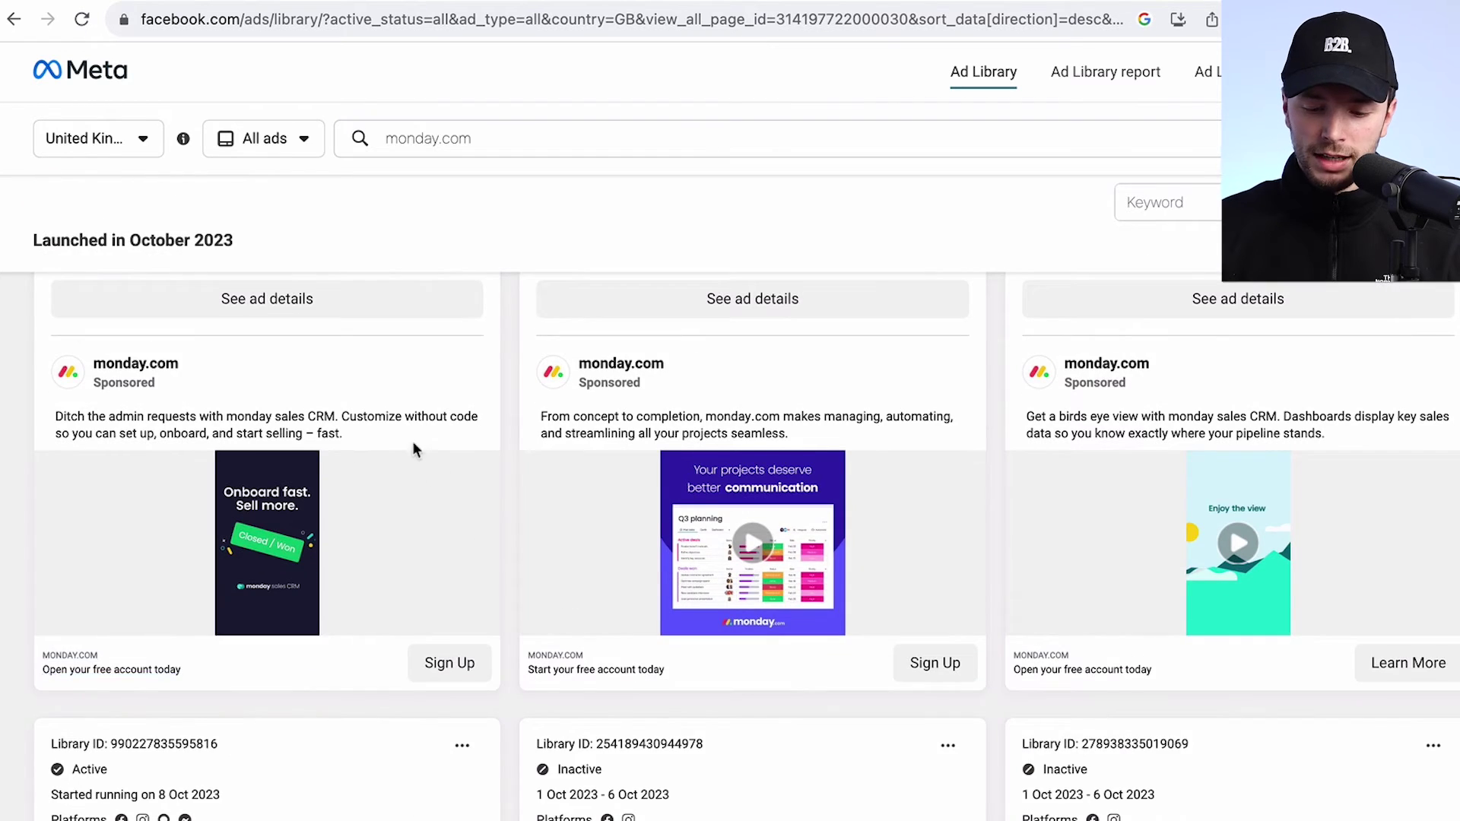
scroll(414, 444, "down", 1)
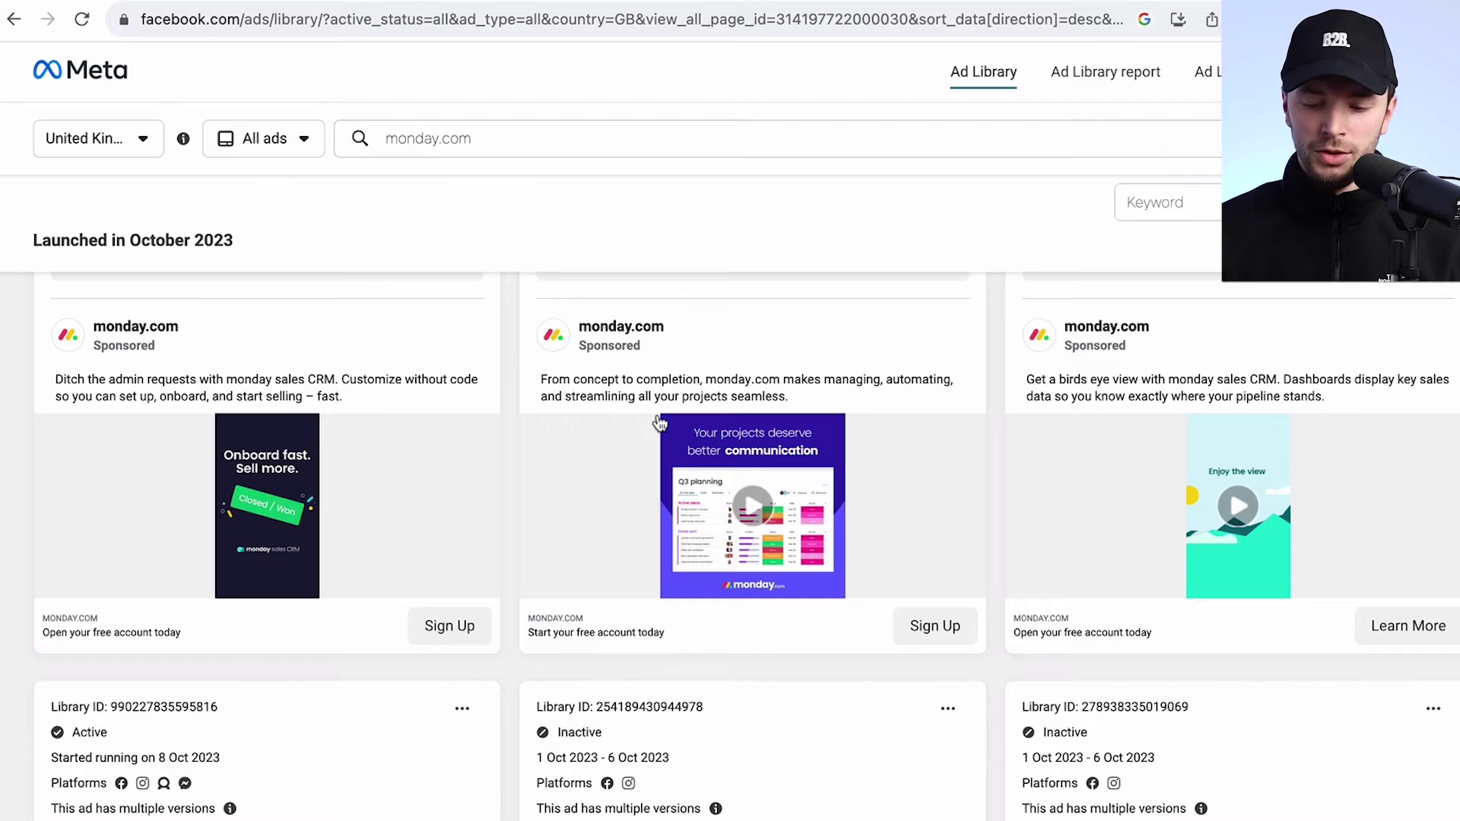
scroll(659, 346, "up", 6)
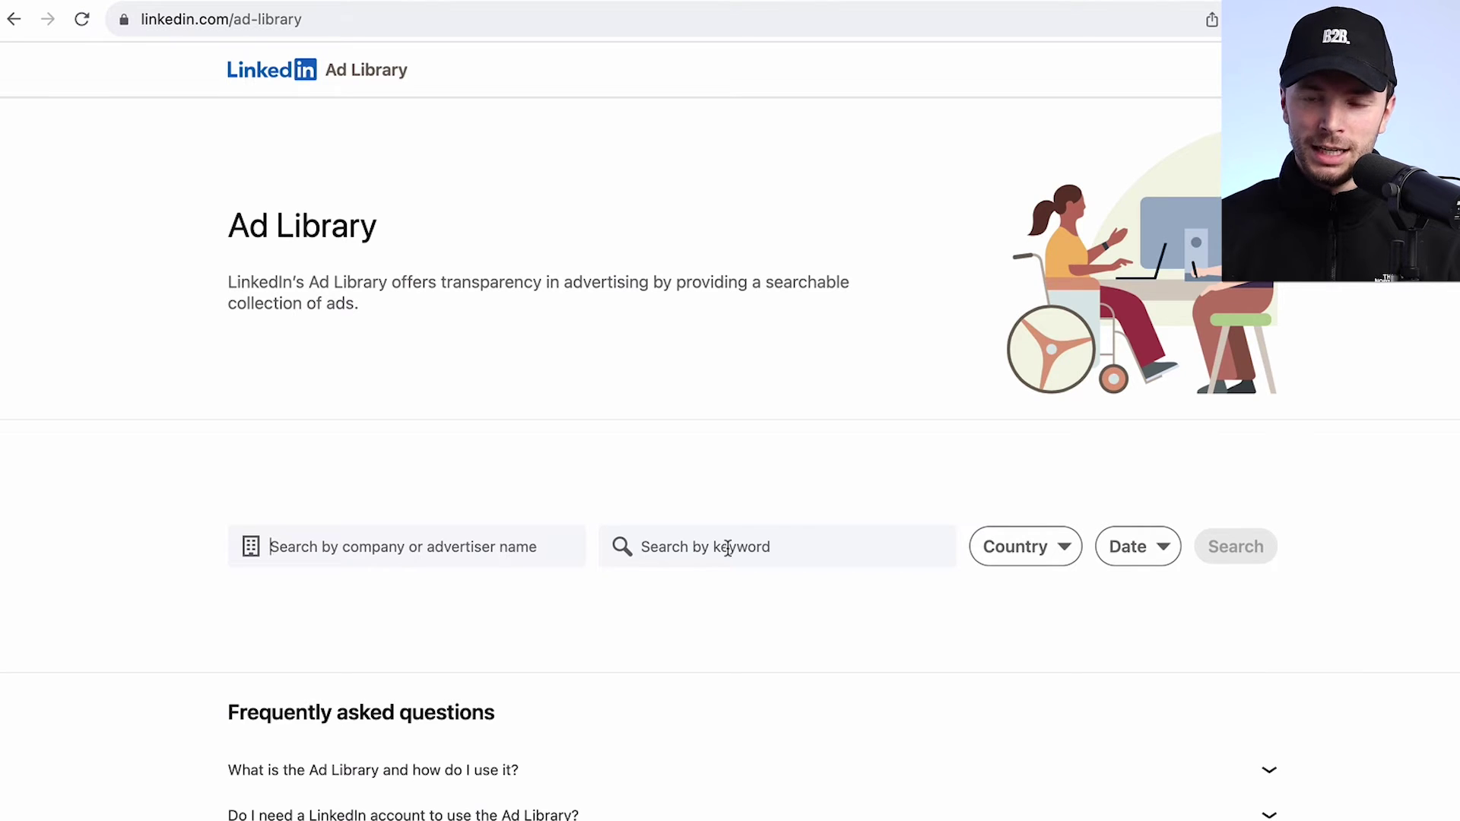
- Switch to the LinkedIn Ad Library and search for ads by the advertiser Monday.com
type("Mo")
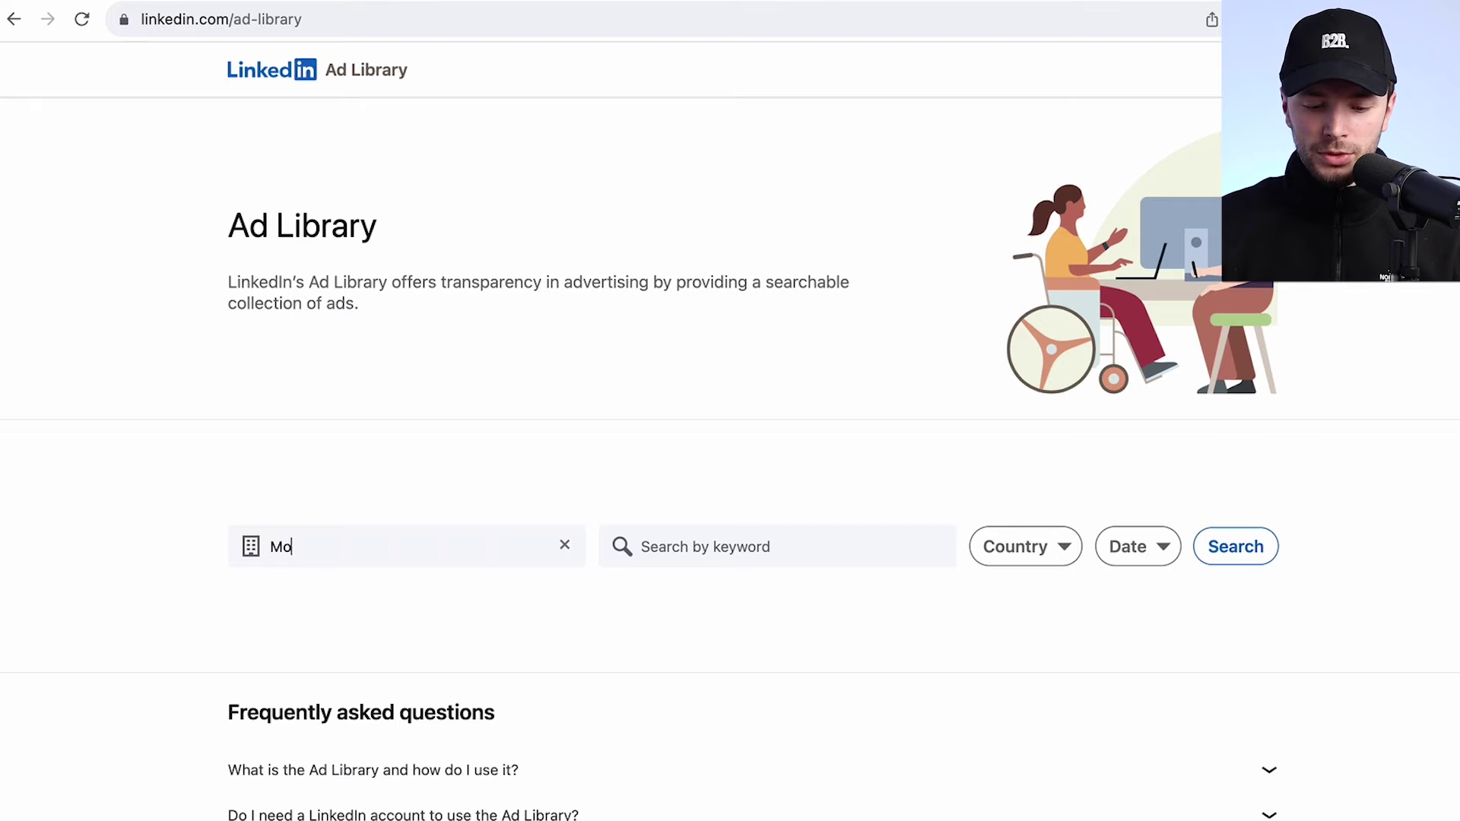
type("nday")
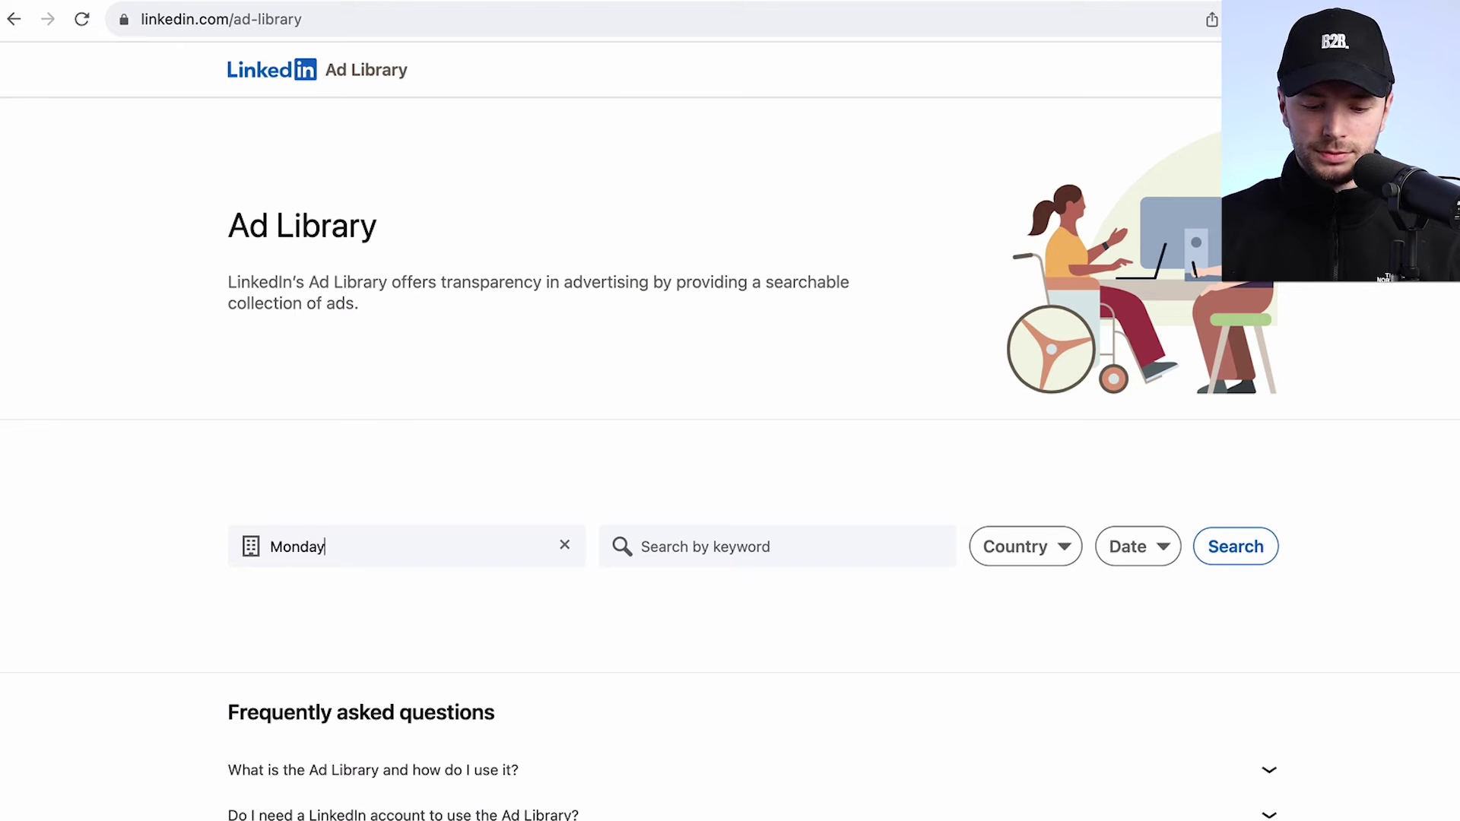
type(".com")
left_click(336, 667)
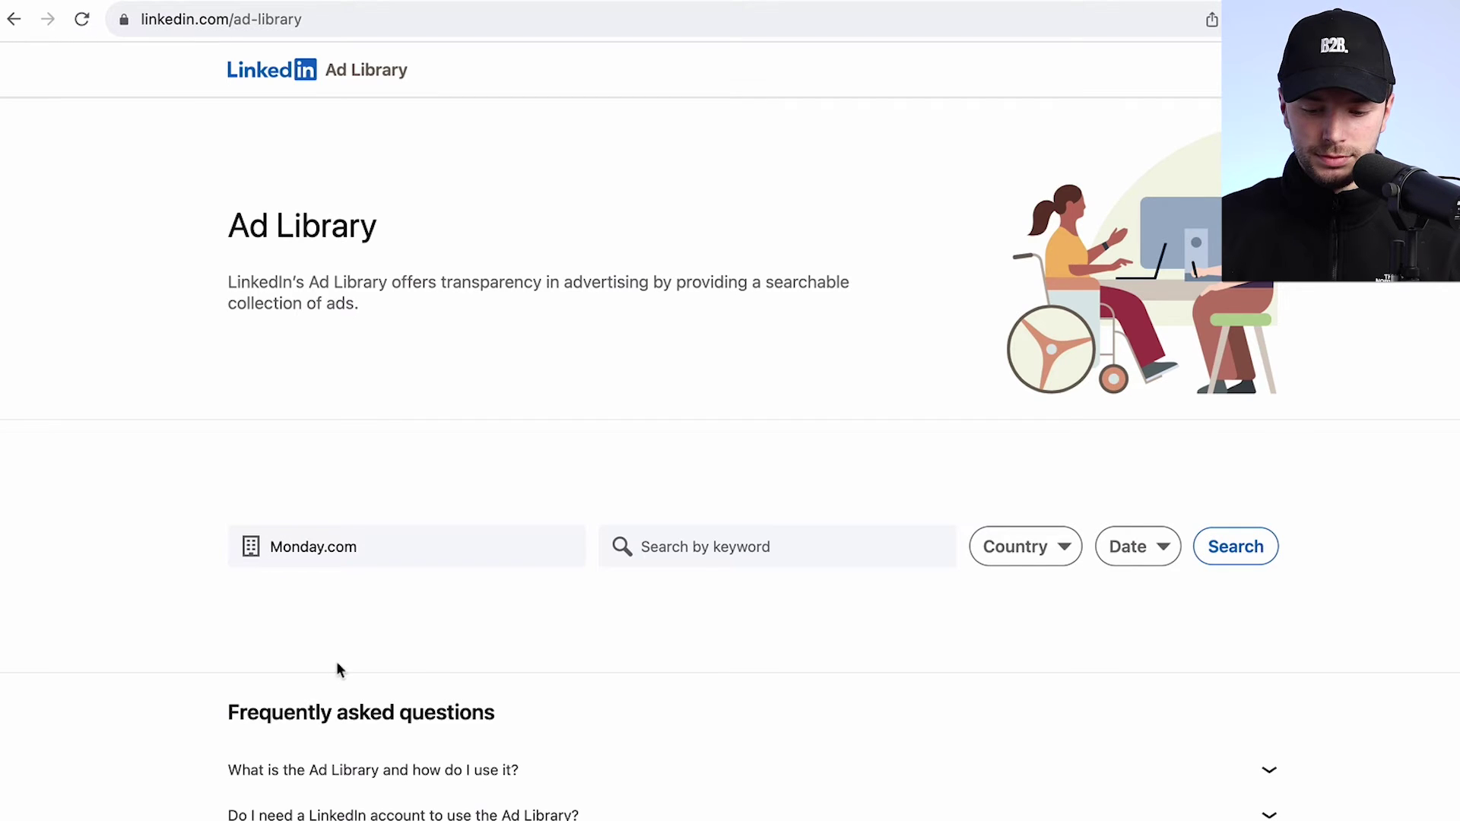
scroll(595, 515, "down", 1)
scroll(596, 509, "down", 1)
left_click(1214, 431)
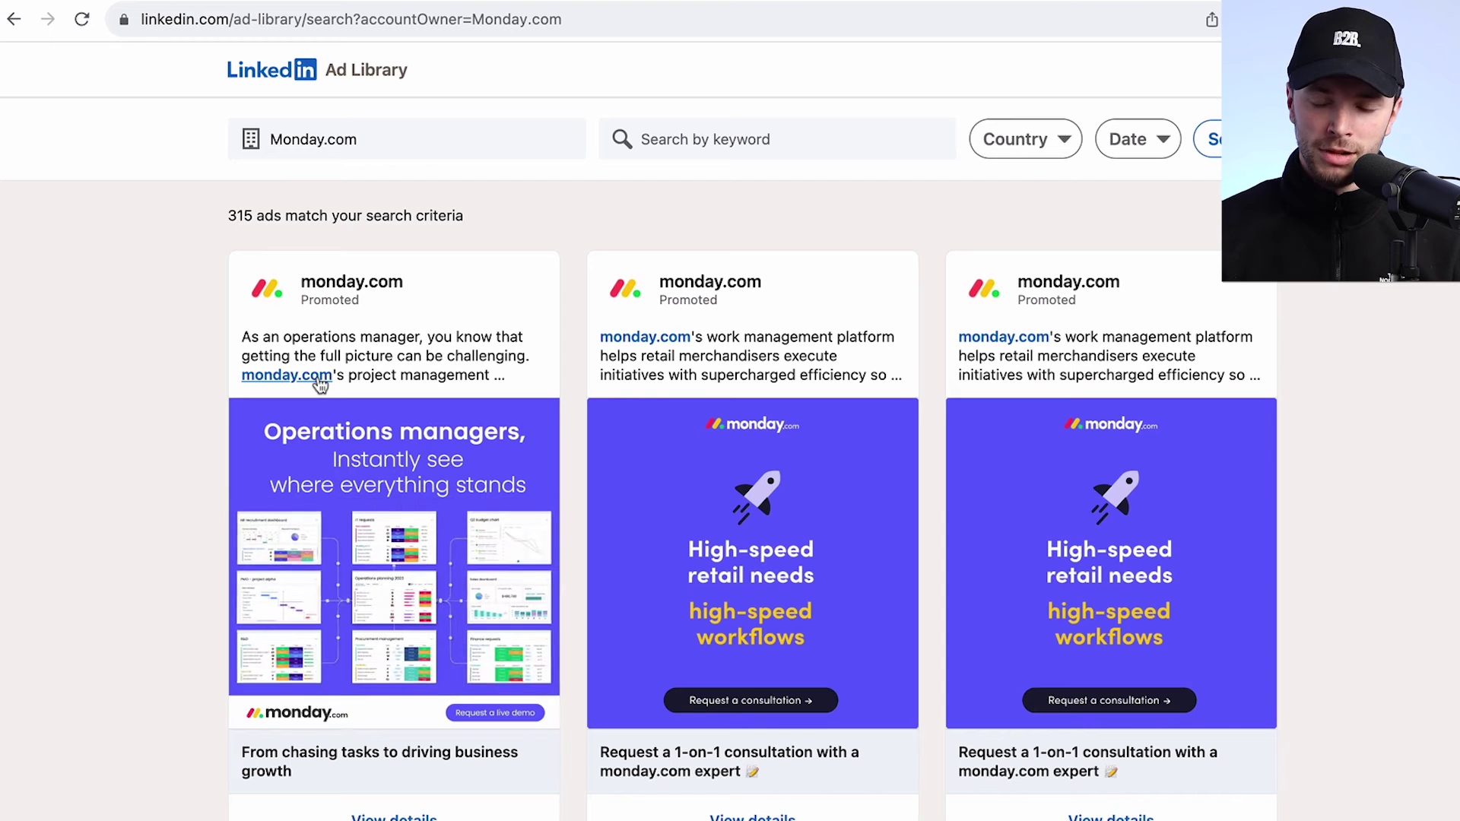
- Open the monday.com company page linked in the first ad's text and filter its posts to Ads
left_click(324, 377)
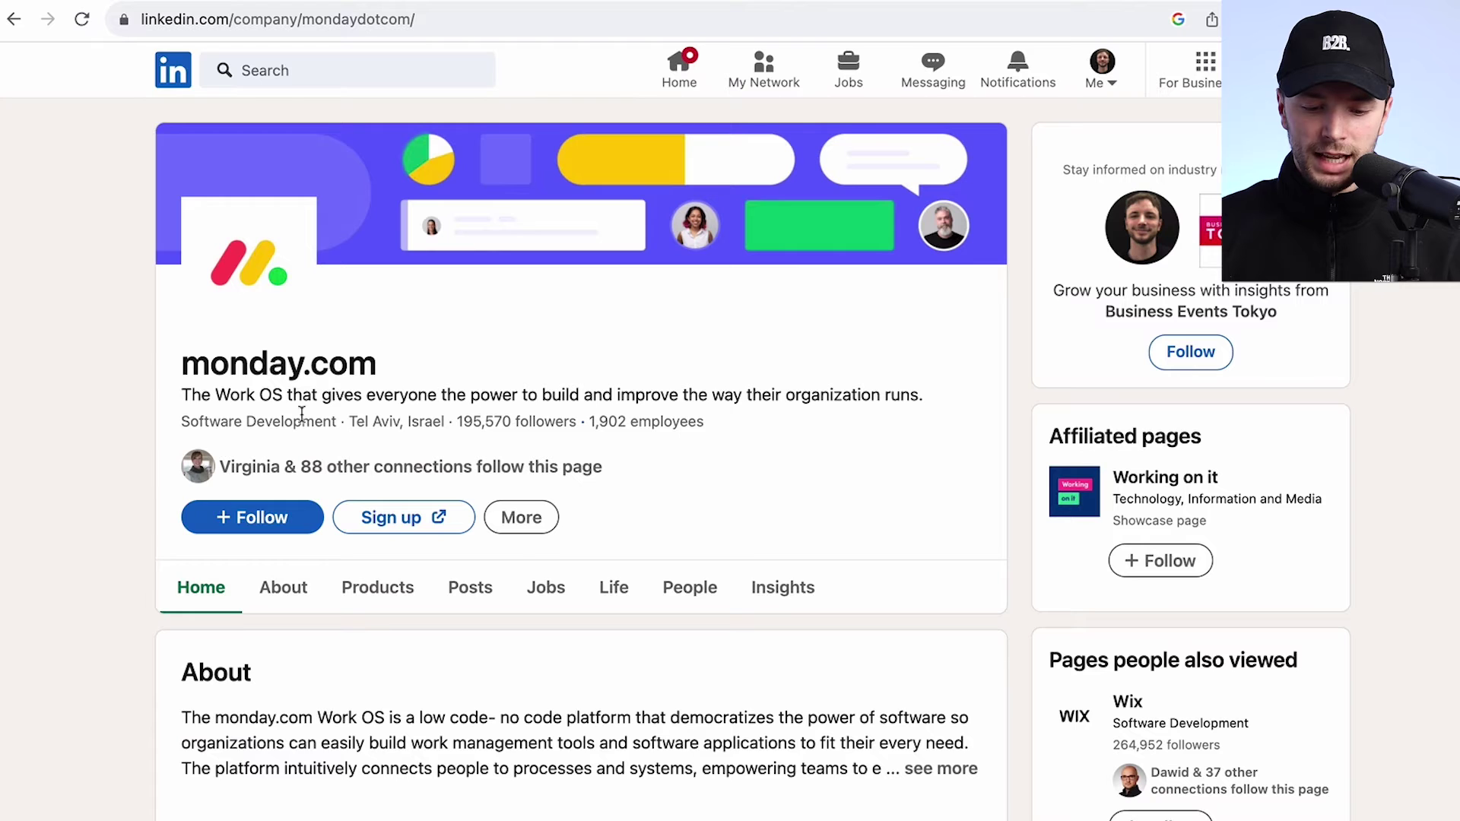
left_click(492, 592)
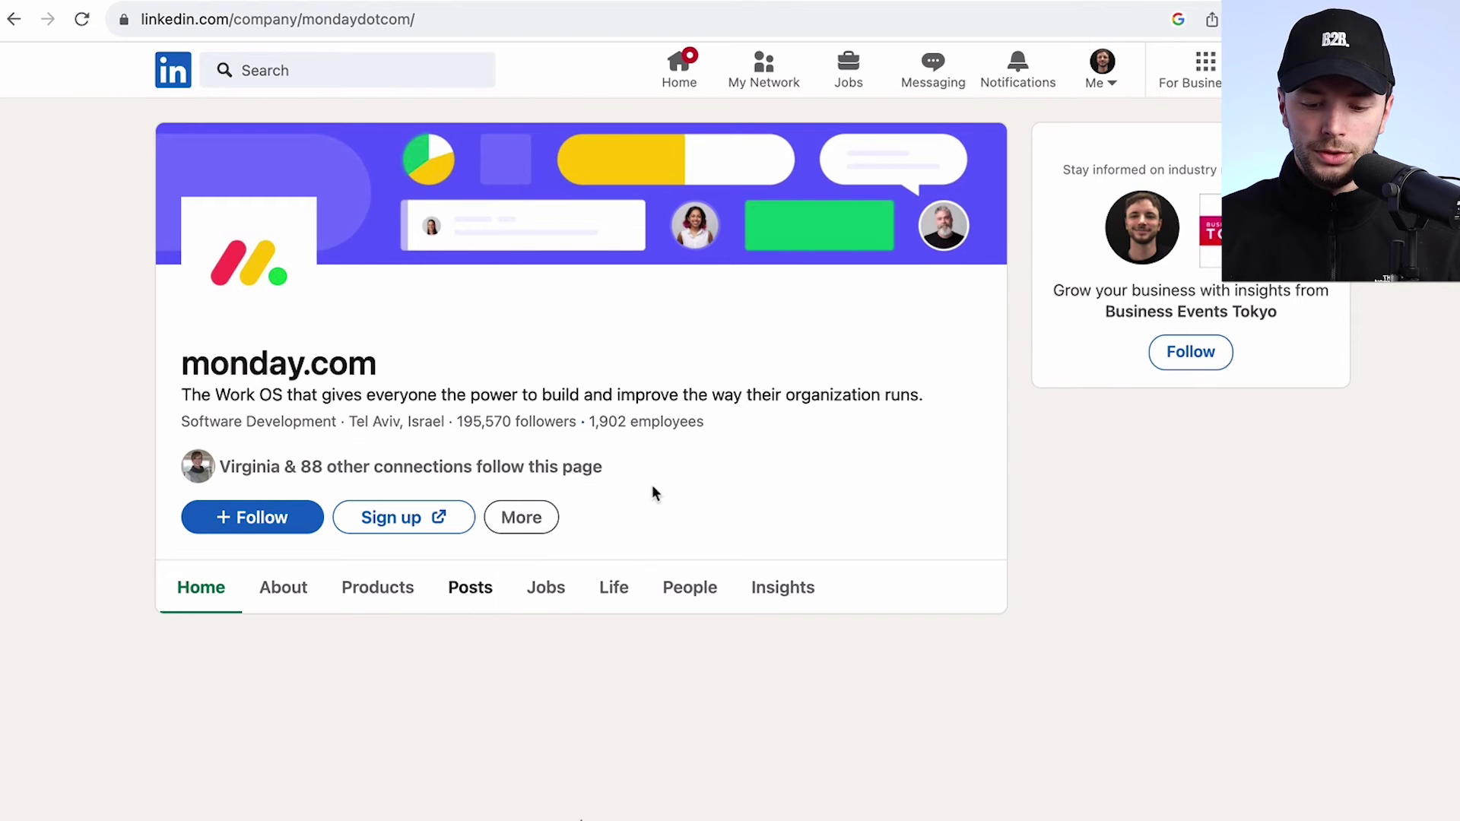
left_click(886, 542)
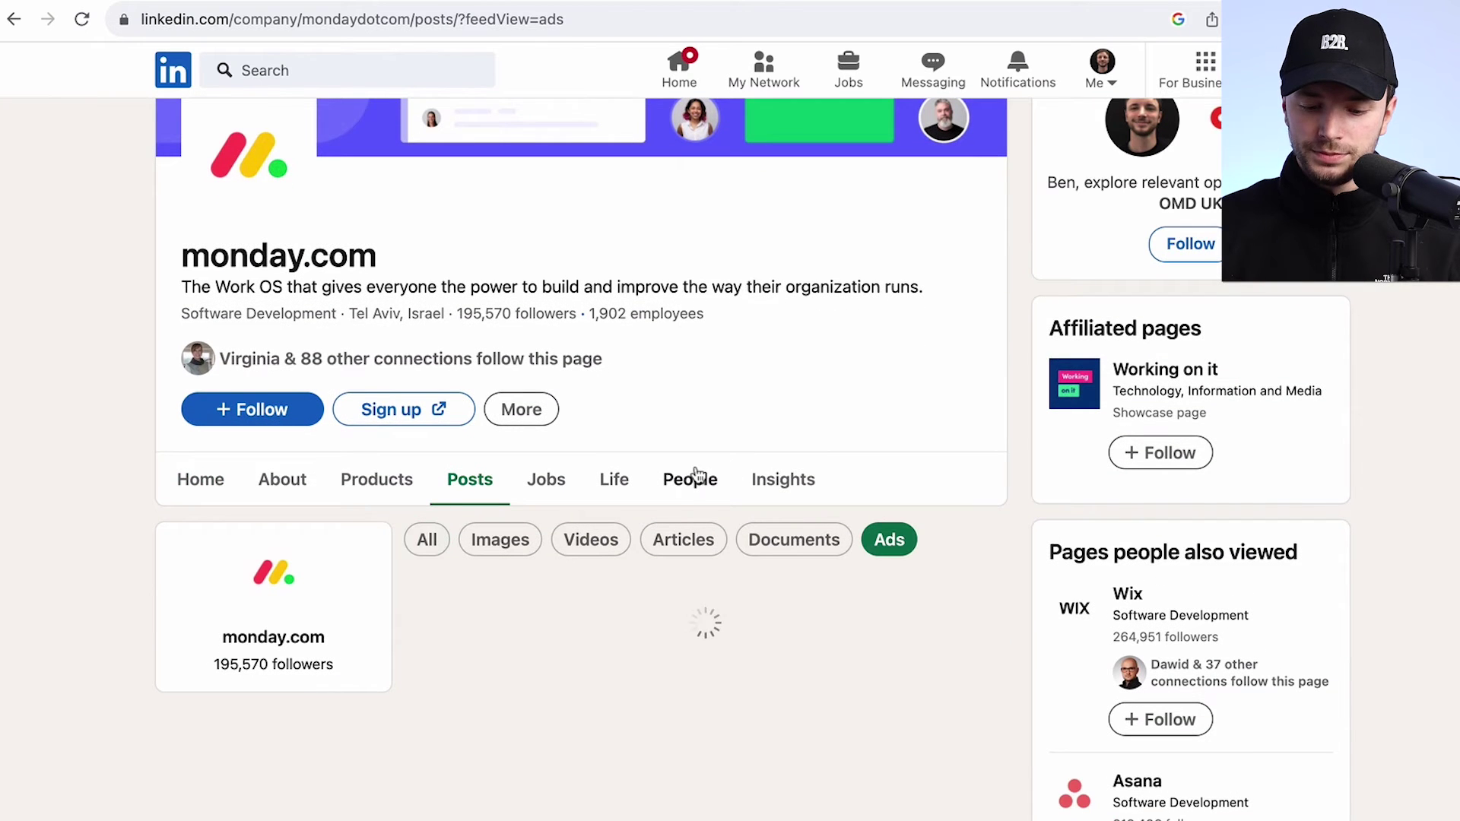
- Compare the ads on the company page with the Ad Library results to locate the operations managers ad
scroll(642, 578, "down", 3)
scroll(650, 495, "down", 7)
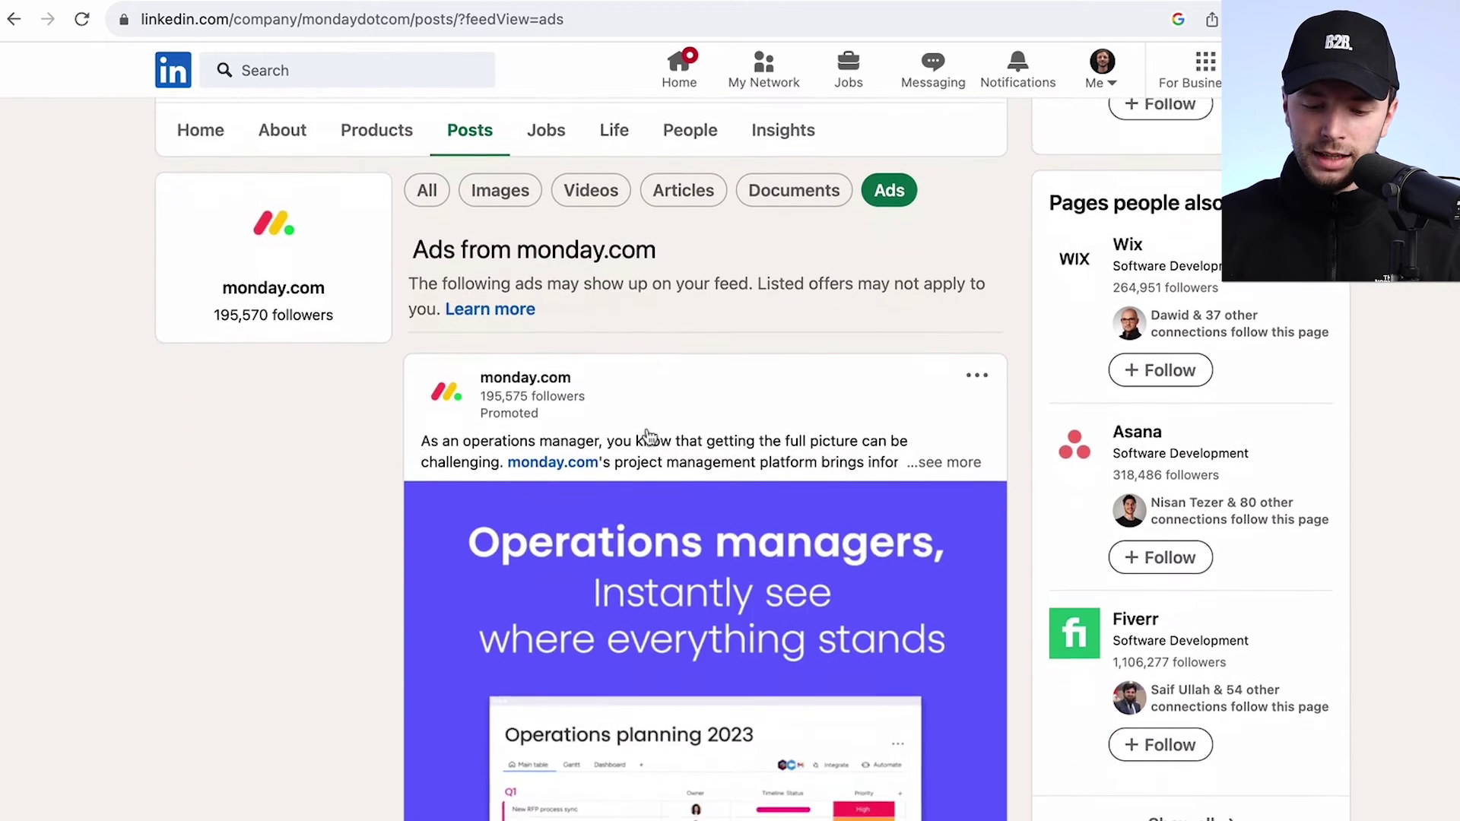
scroll(648, 436, "up", 4)
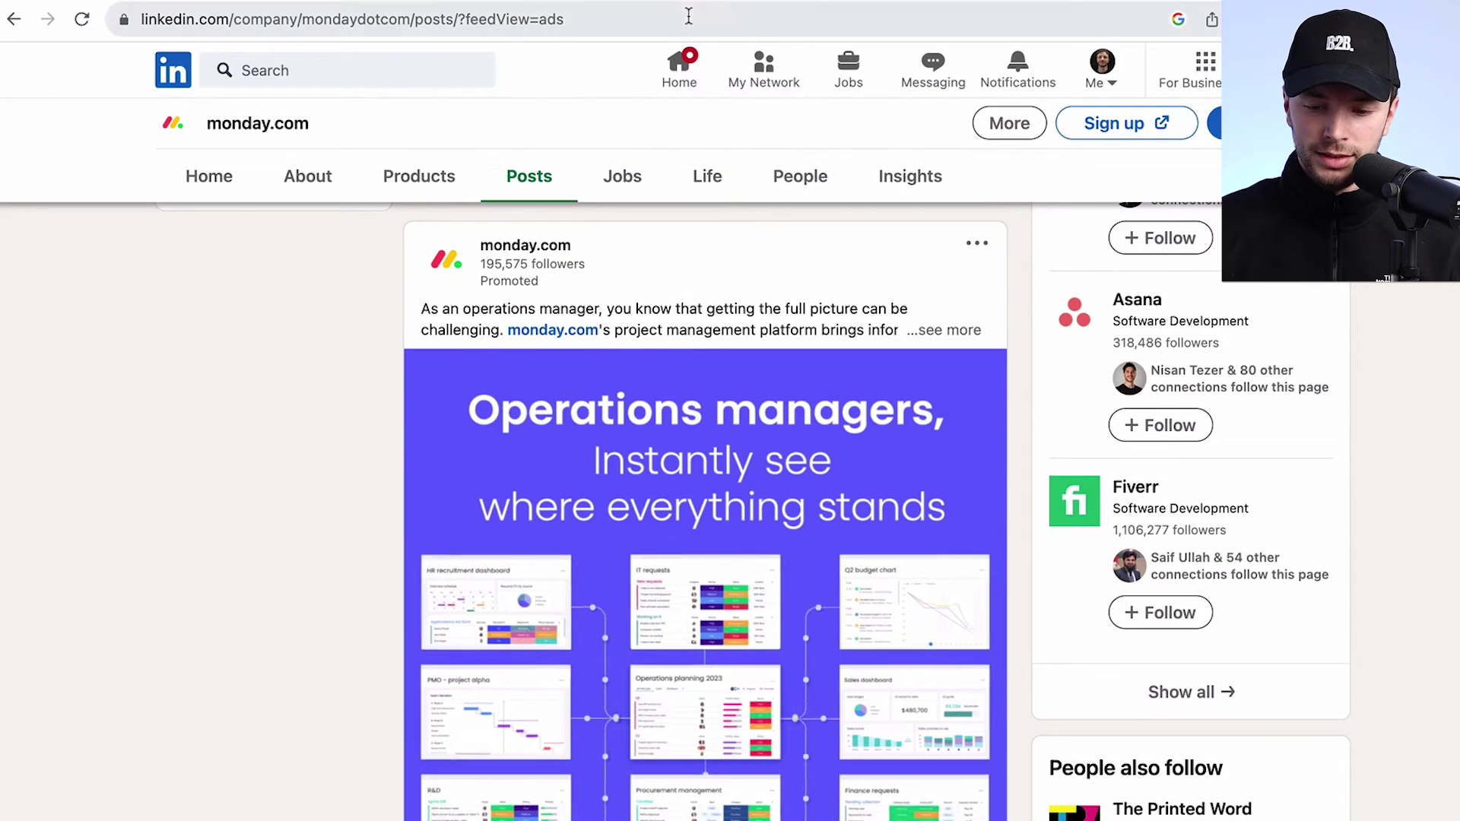
left_click(685, 2)
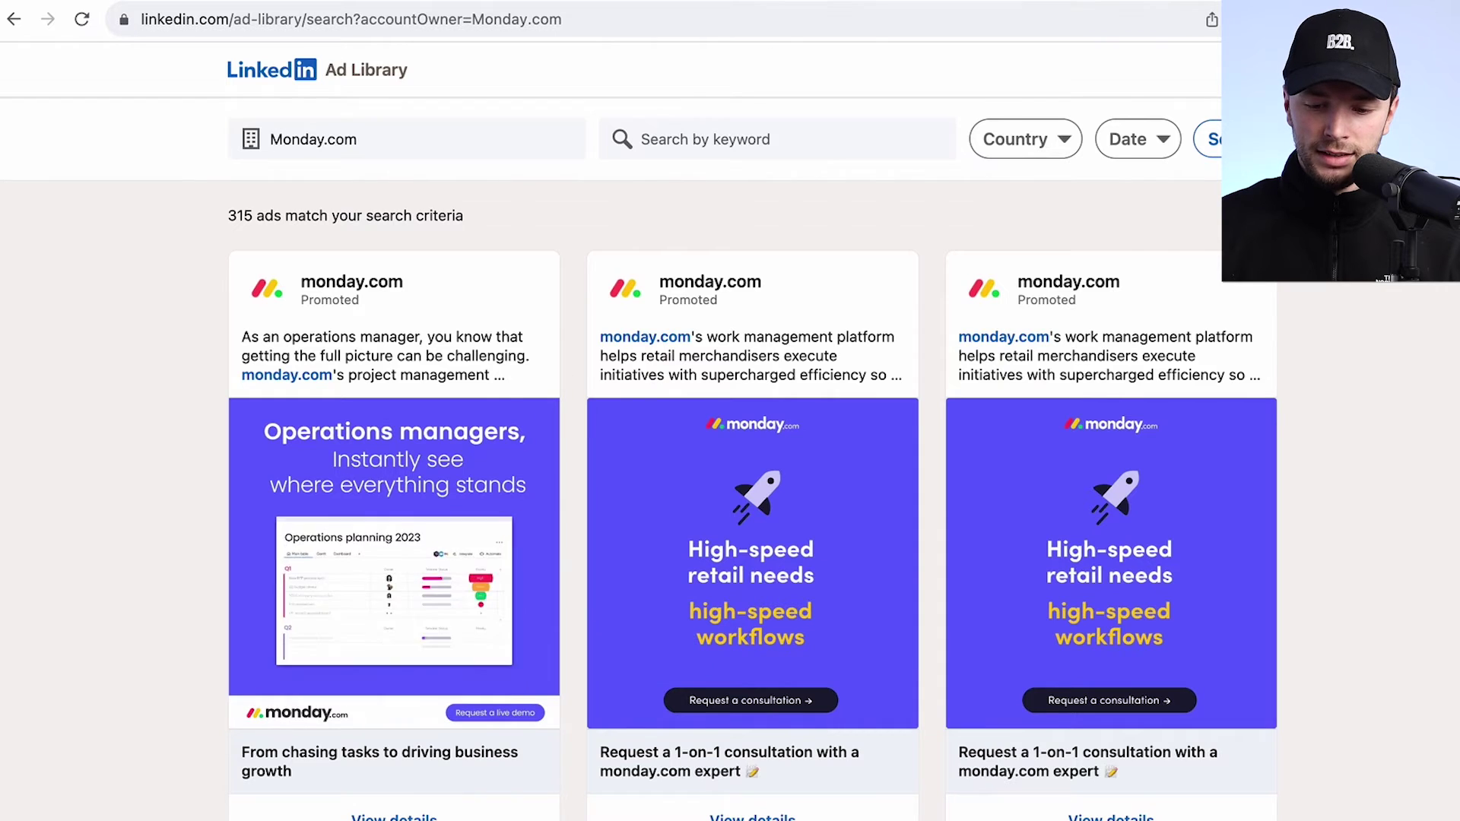
left_click(760, 1)
scroll(844, 297, "up", 1)
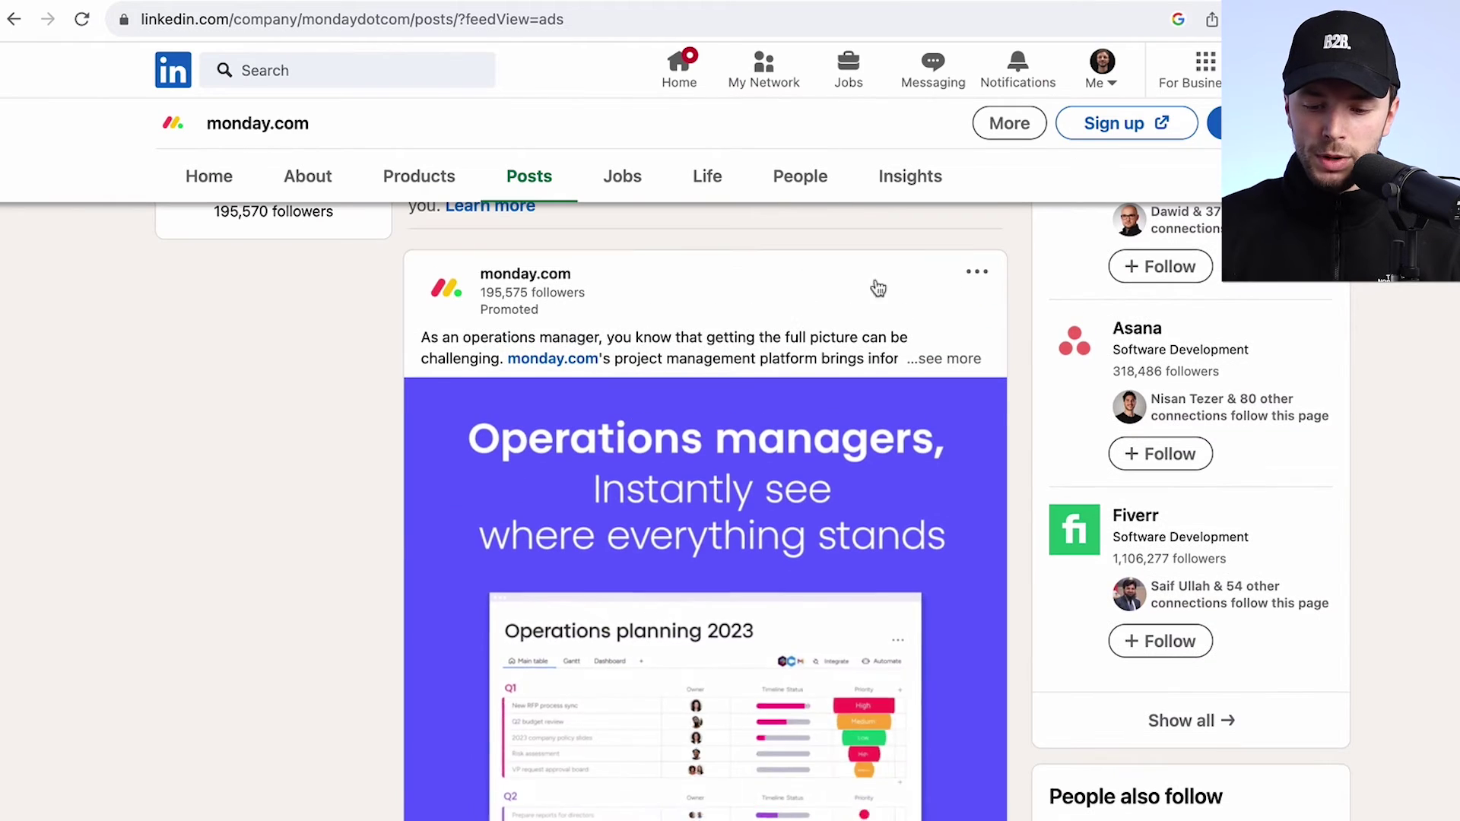
- Copy the link to the promoted operations managers post and open it in a new browser tab
left_click(976, 271)
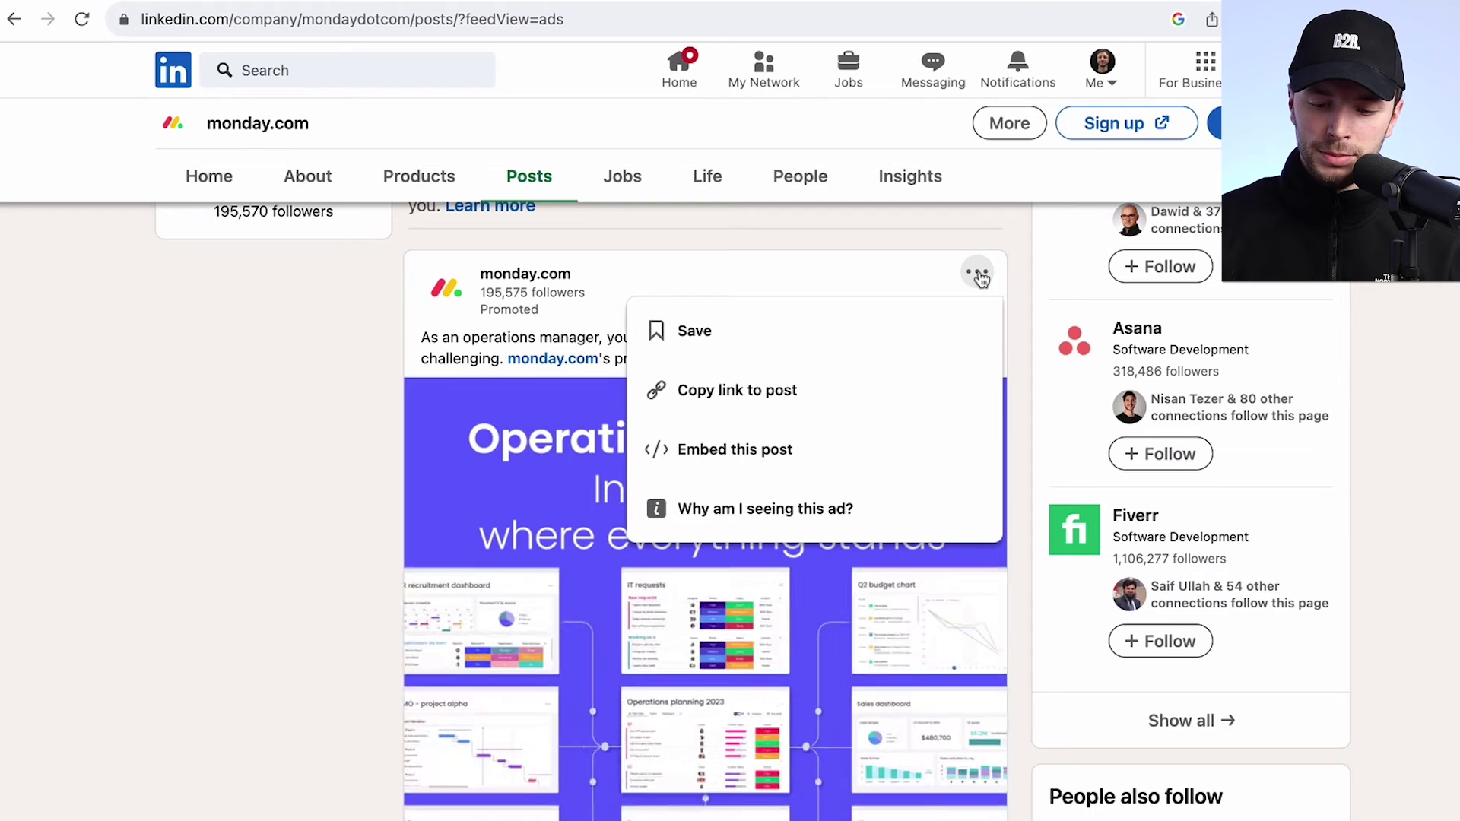
left_click(814, 388)
key("ctrl+t")
key("ctrl+v")
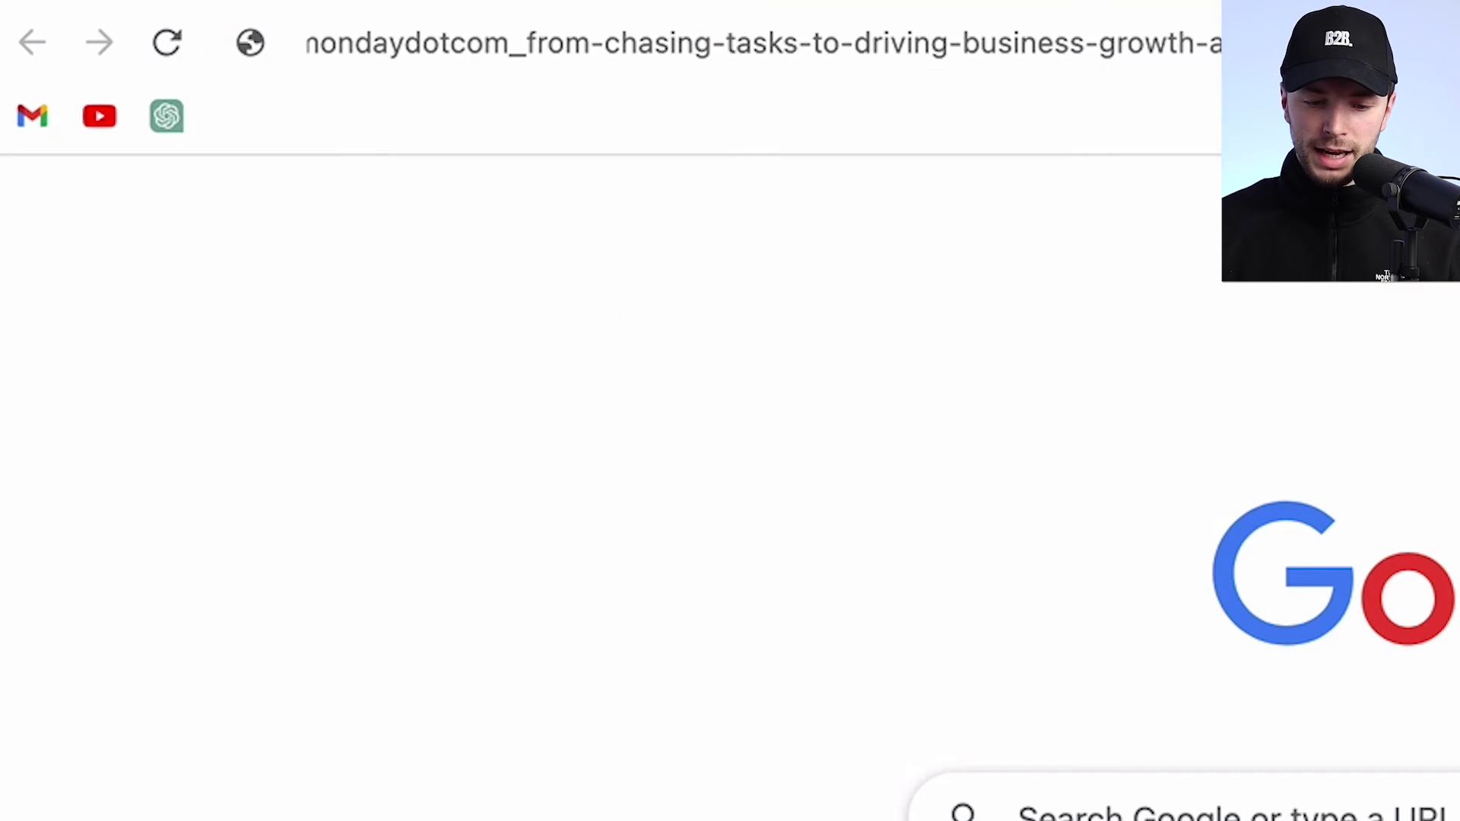
key("Return")
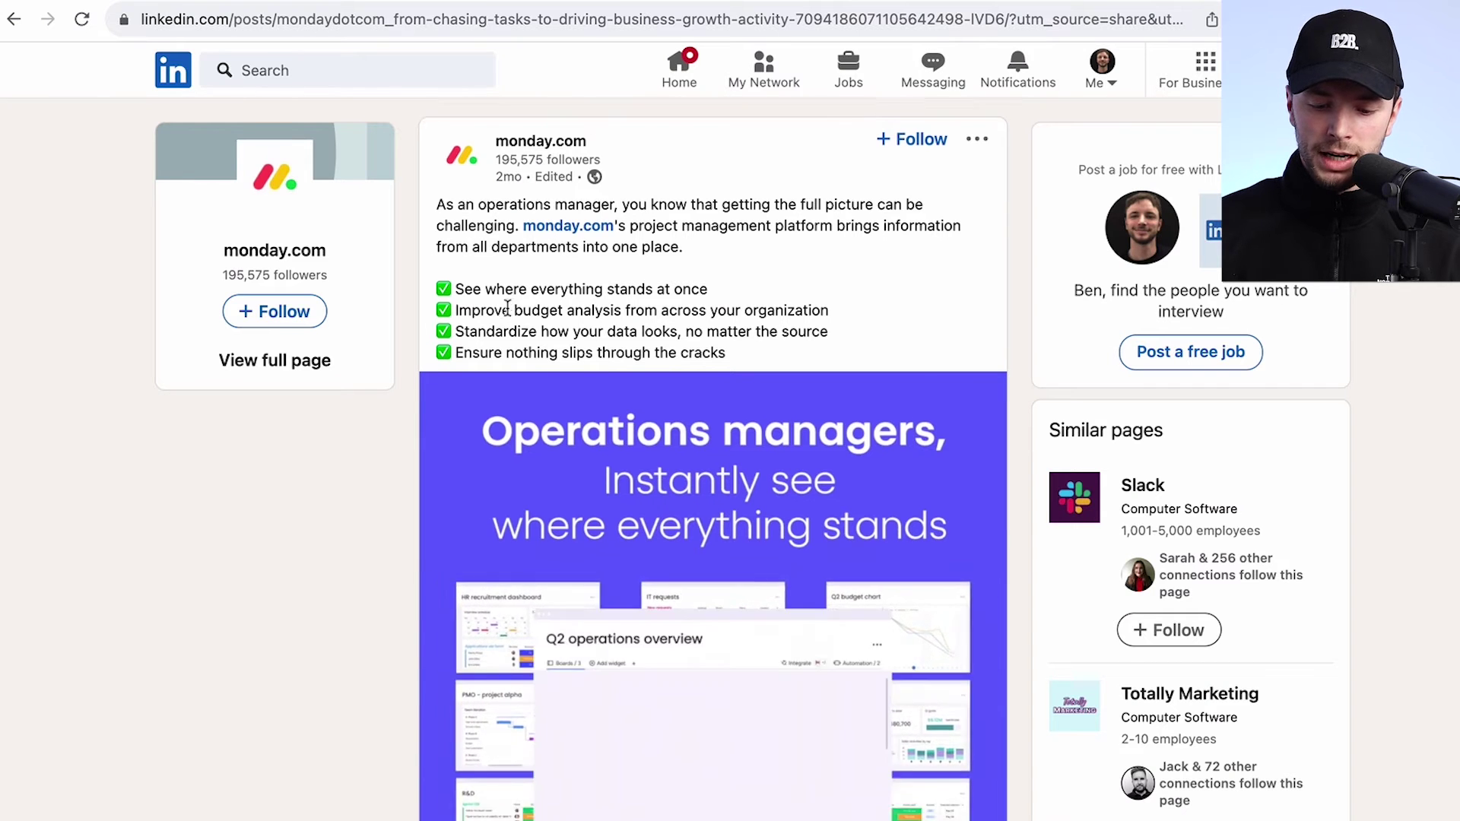
- Examine the ad post's reactions and read its comments, checking how recent they are and how monday.com replies
scroll(532, 473, "down", 10)
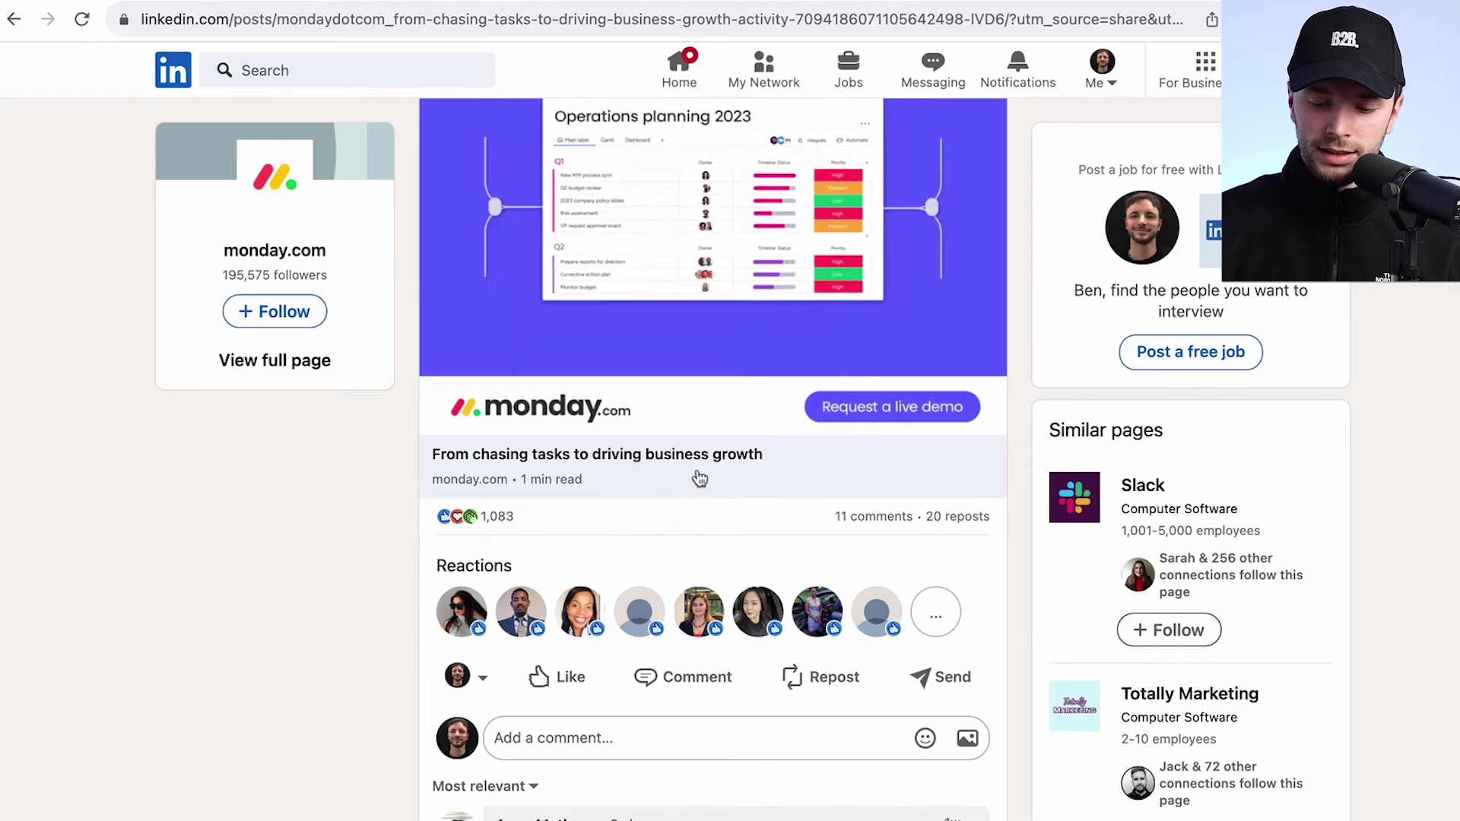
scroll(873, 446, "down", 3)
scroll(874, 434, "down", 3)
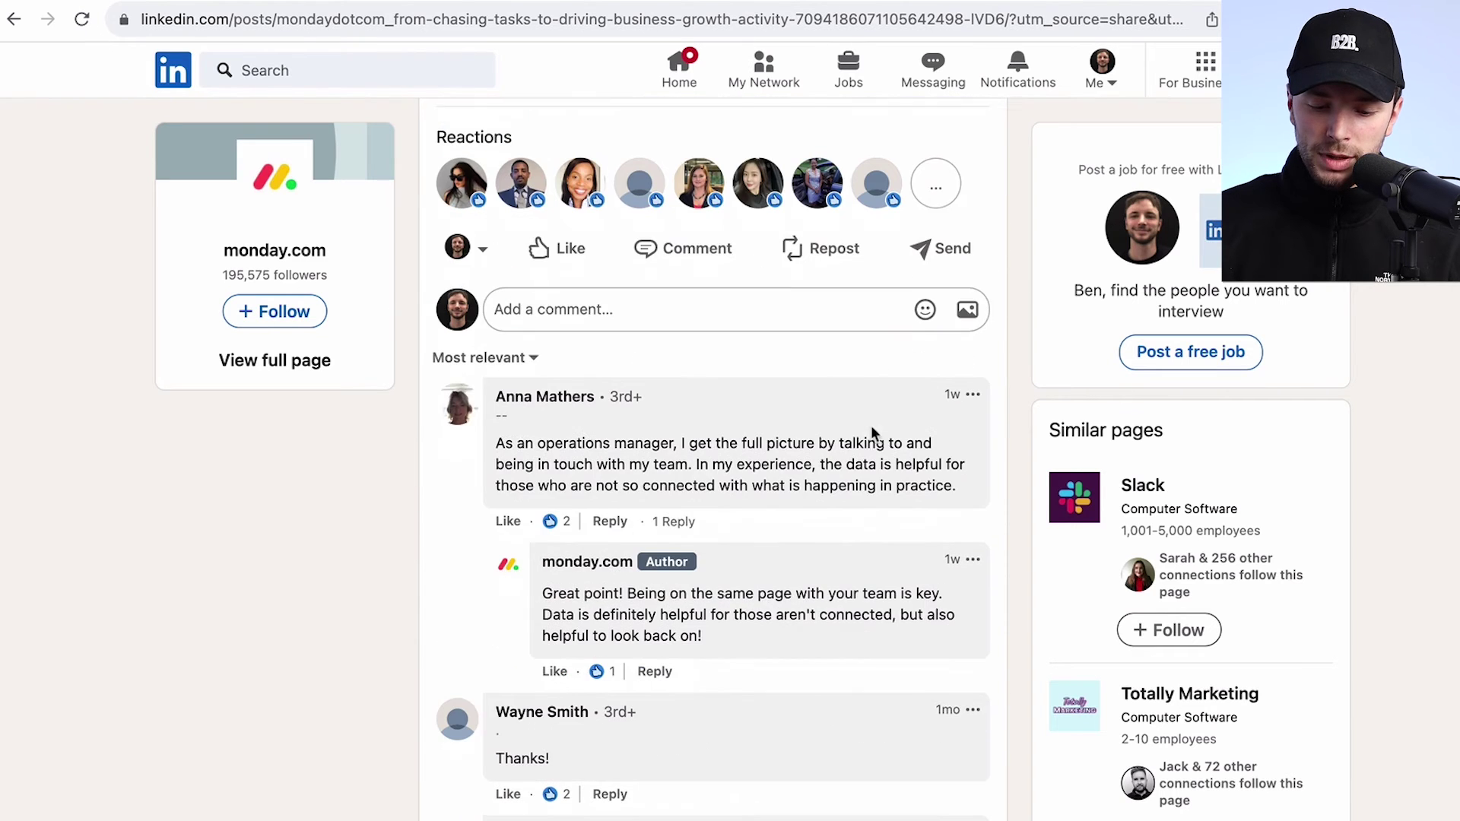
scroll(806, 426, "down", 3)
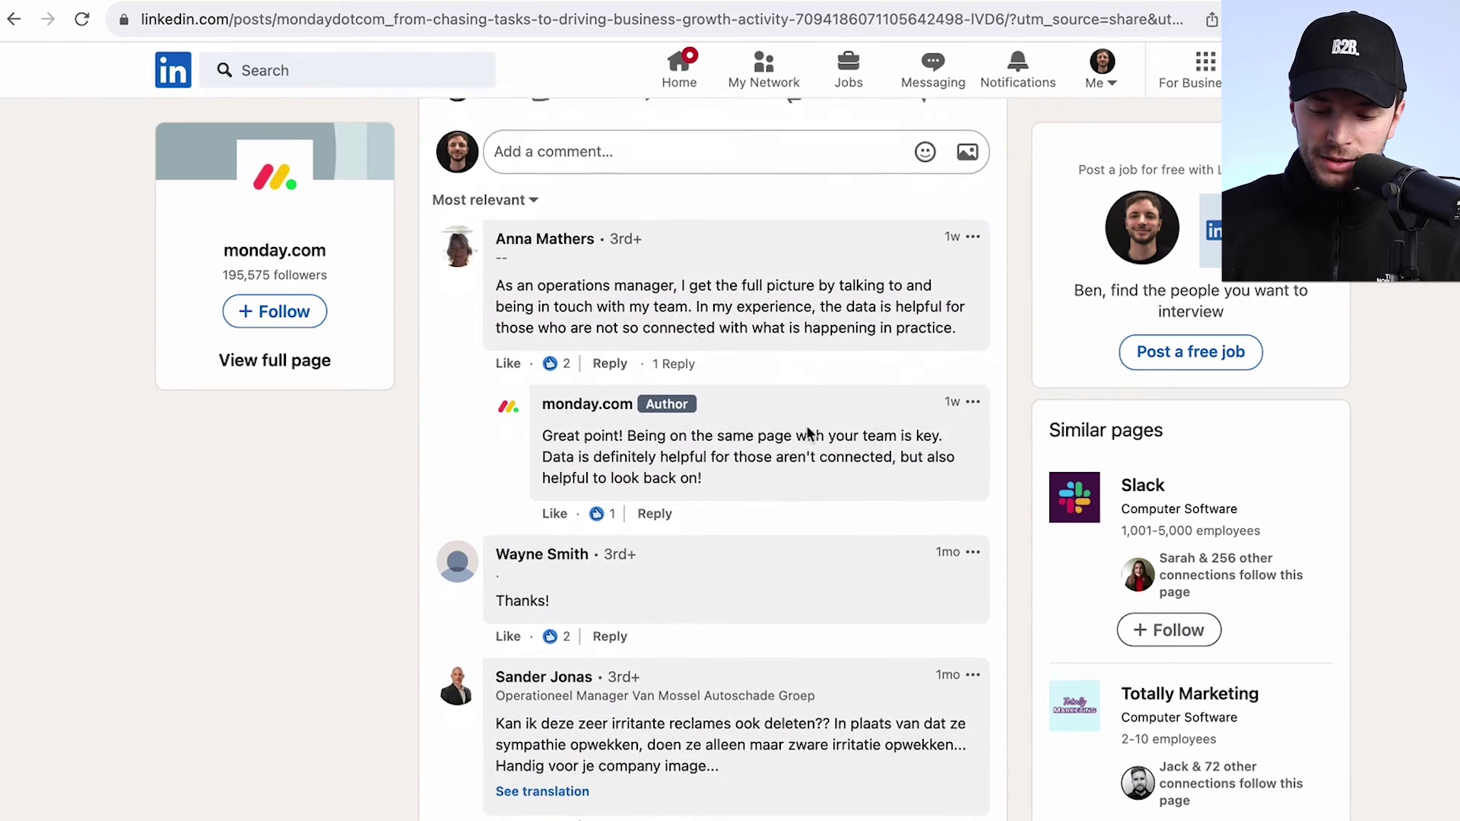
scroll(923, 655, "down", 2)
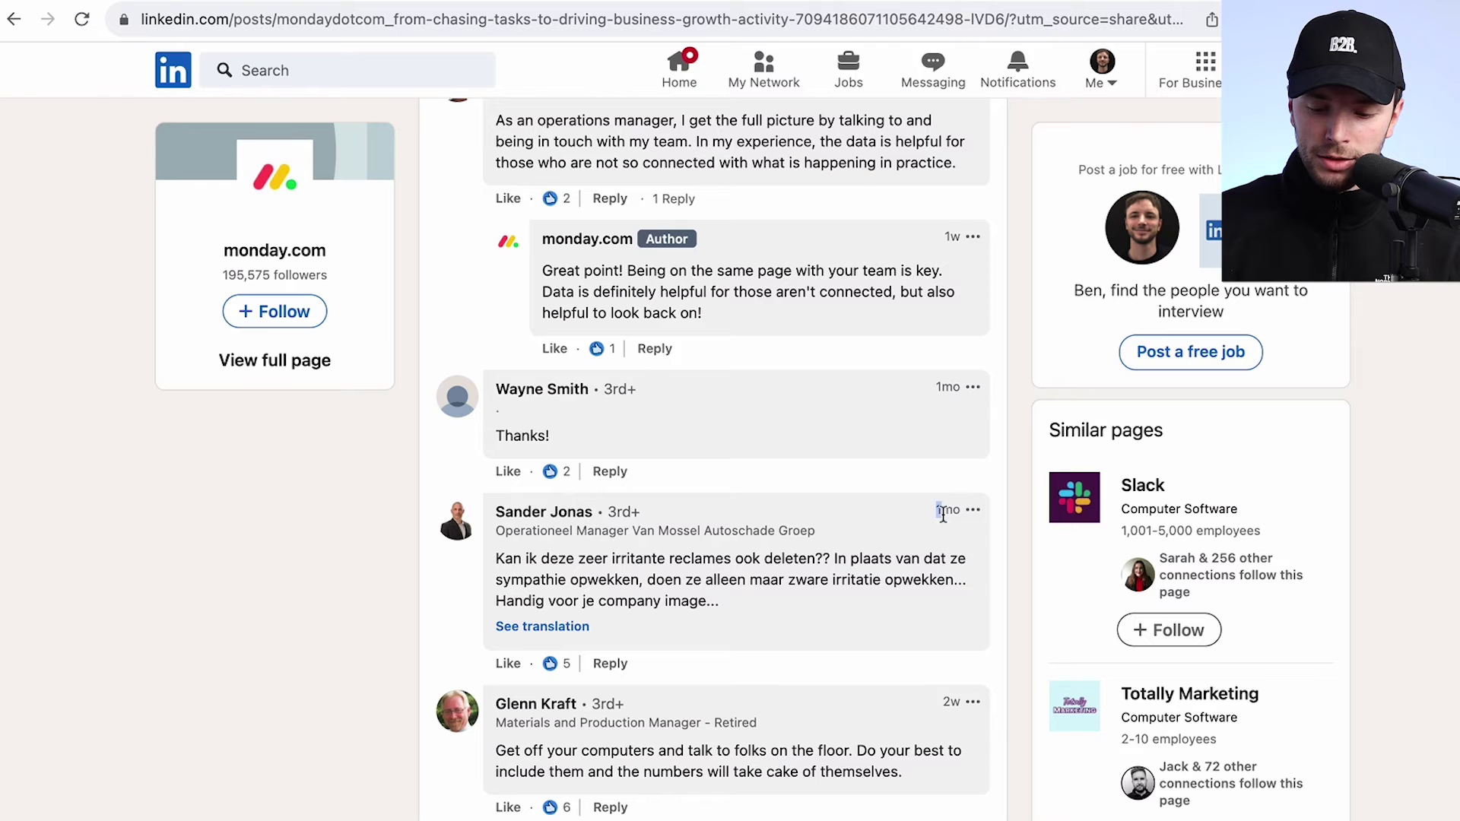
scroll(922, 510, "down", 1)
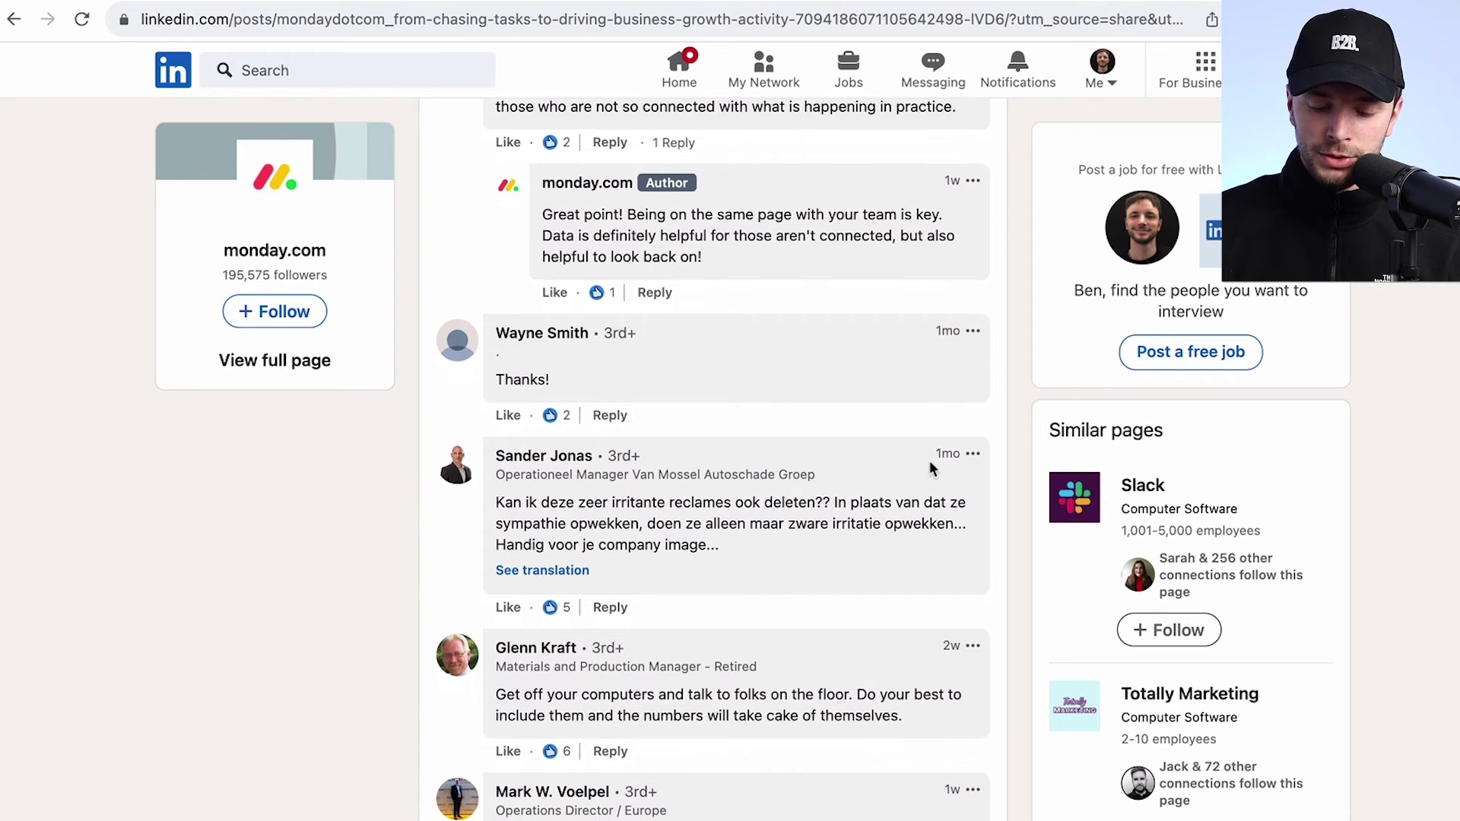
scroll(929, 459, "down", 1)
scroll(936, 418, "down", 2)
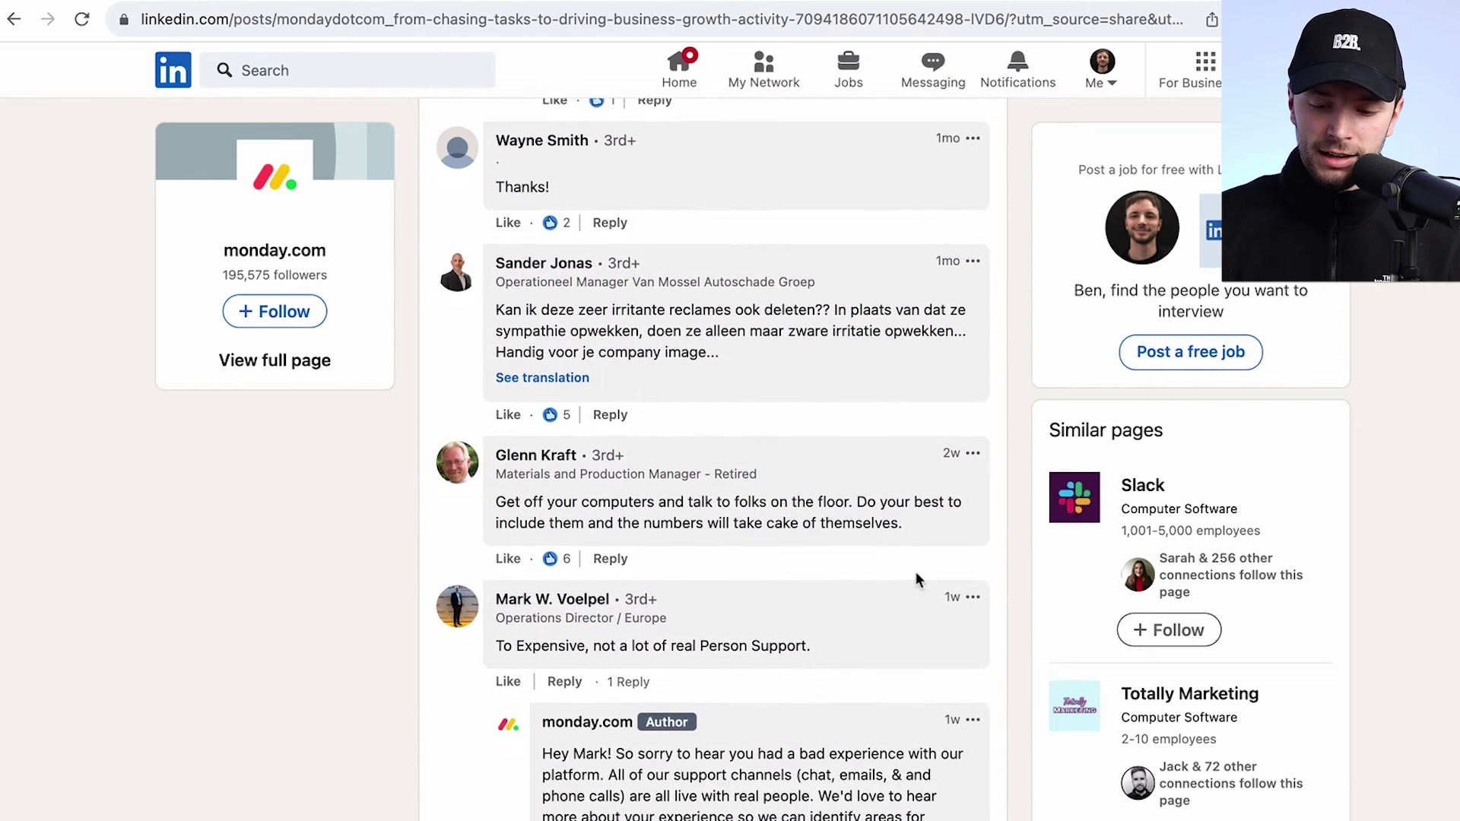
scroll(915, 572, "down", 5)
scroll(915, 655, "down", 5)
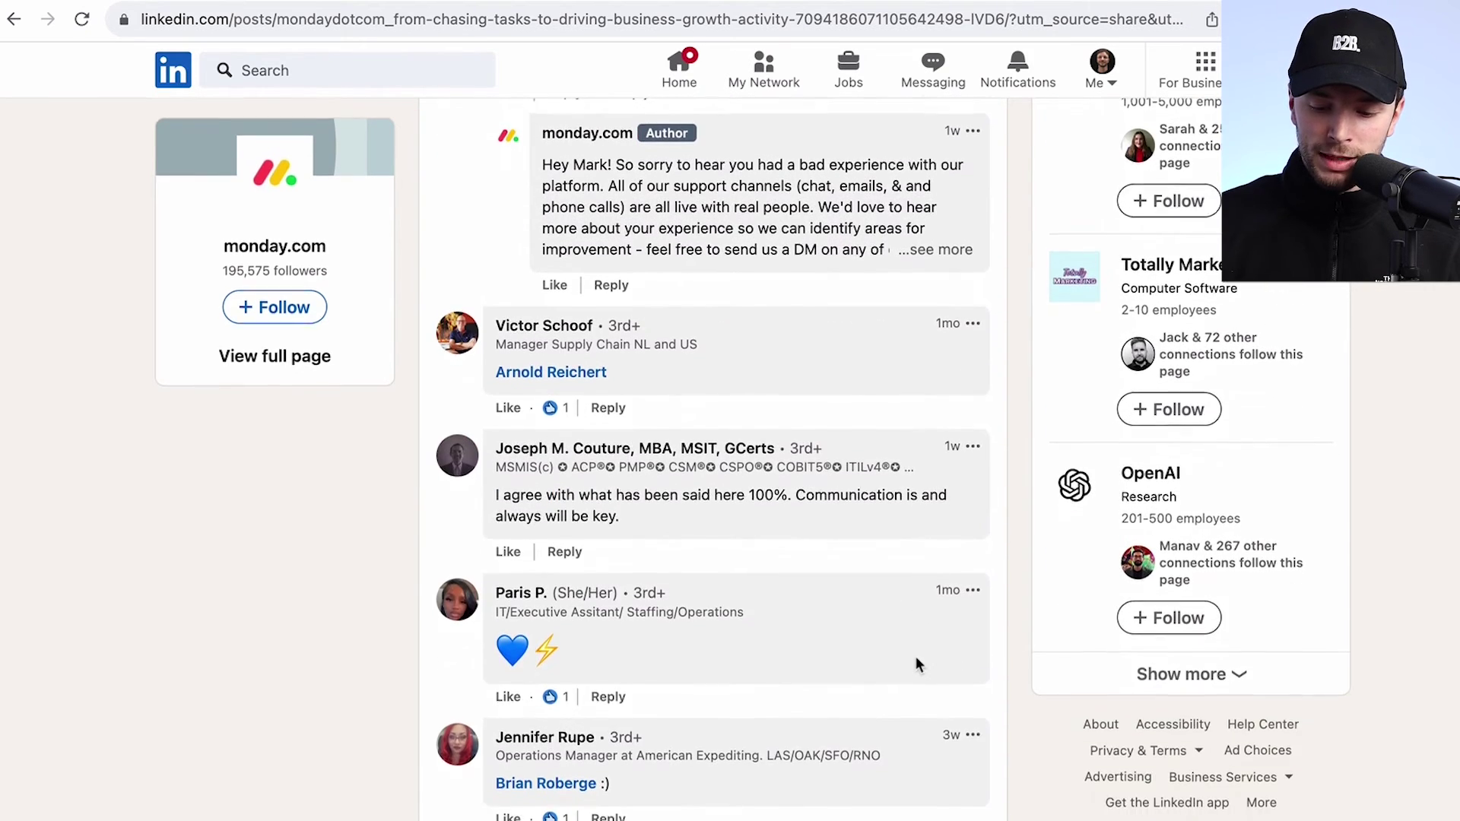
left_click_drag(935, 594, 964, 599)
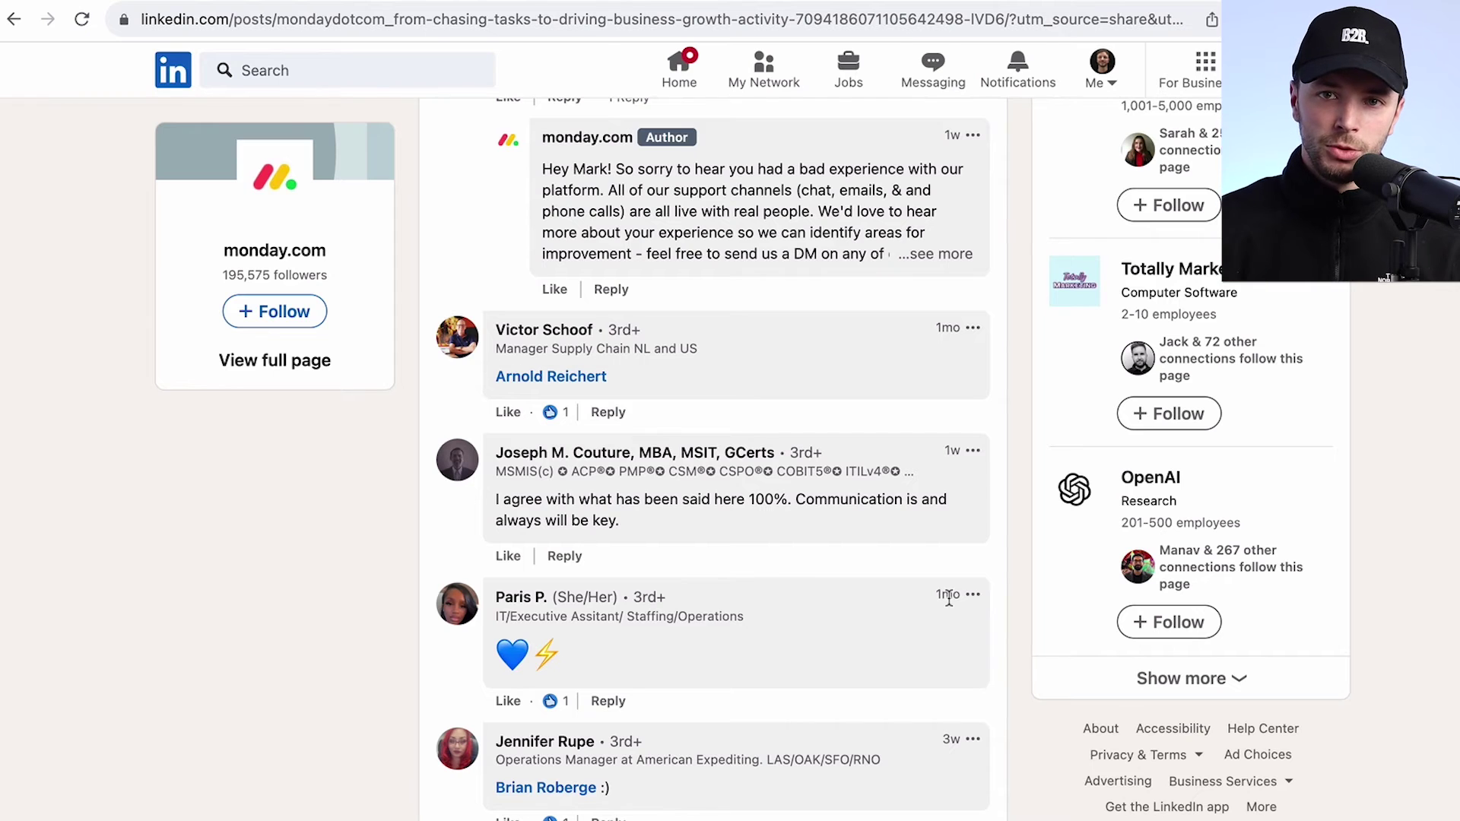
scroll(933, 598, "up", 4)
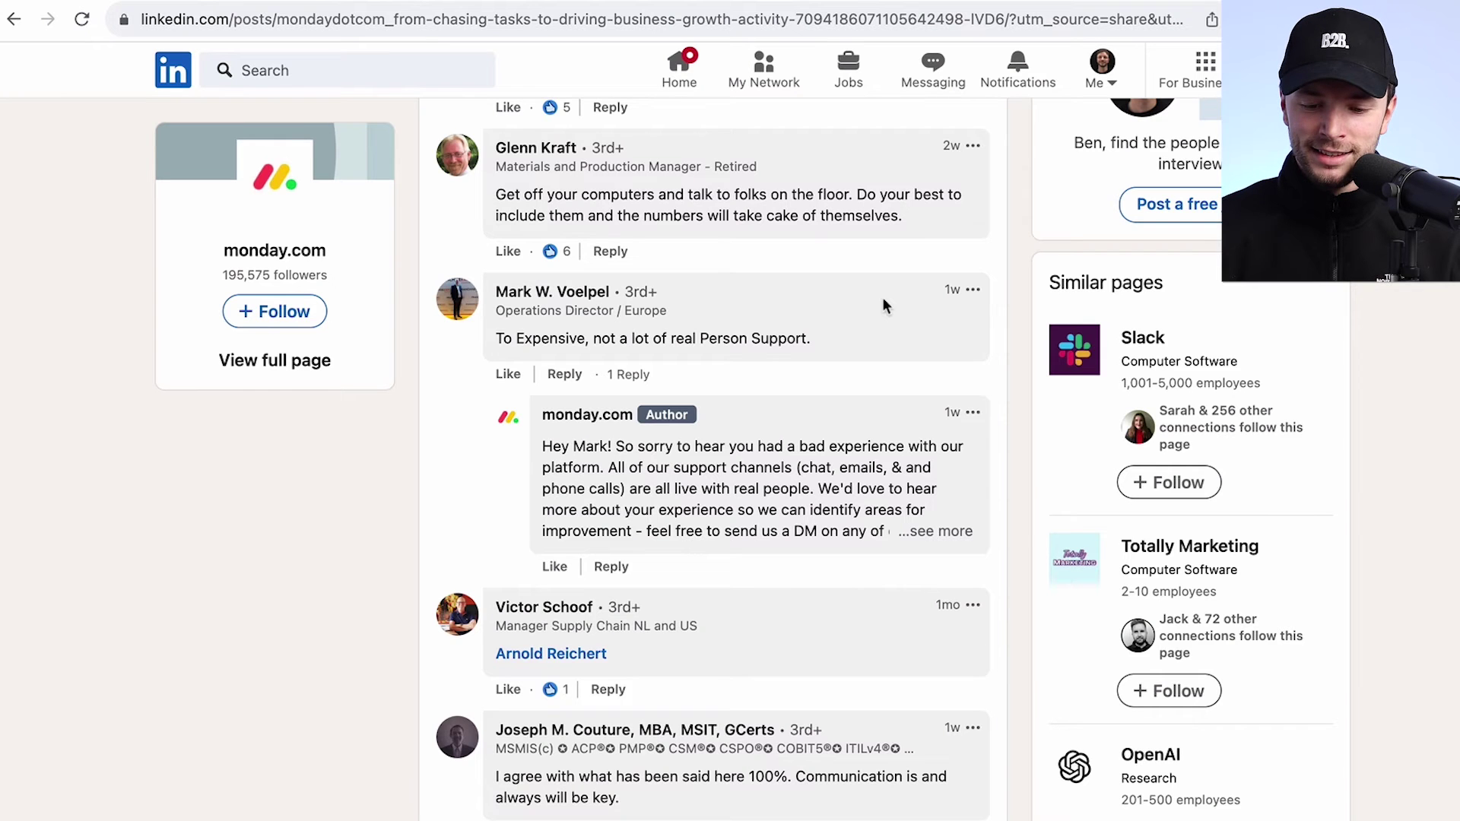
scroll(882, 298, "up", 15)
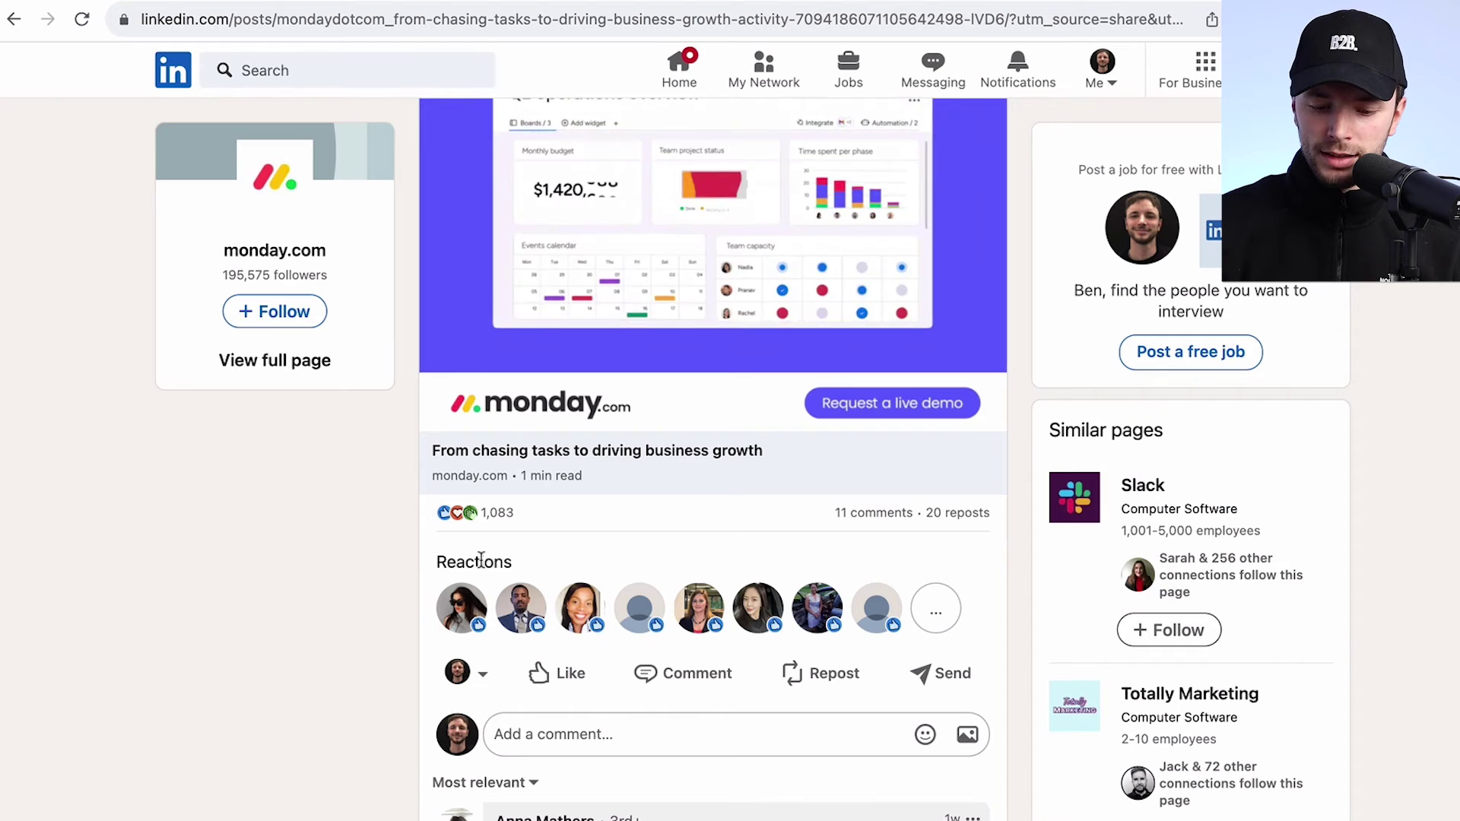
scroll(363, 595, "down", 7)
scroll(357, 532, "up", 8)
scroll(357, 532, "down", 1)
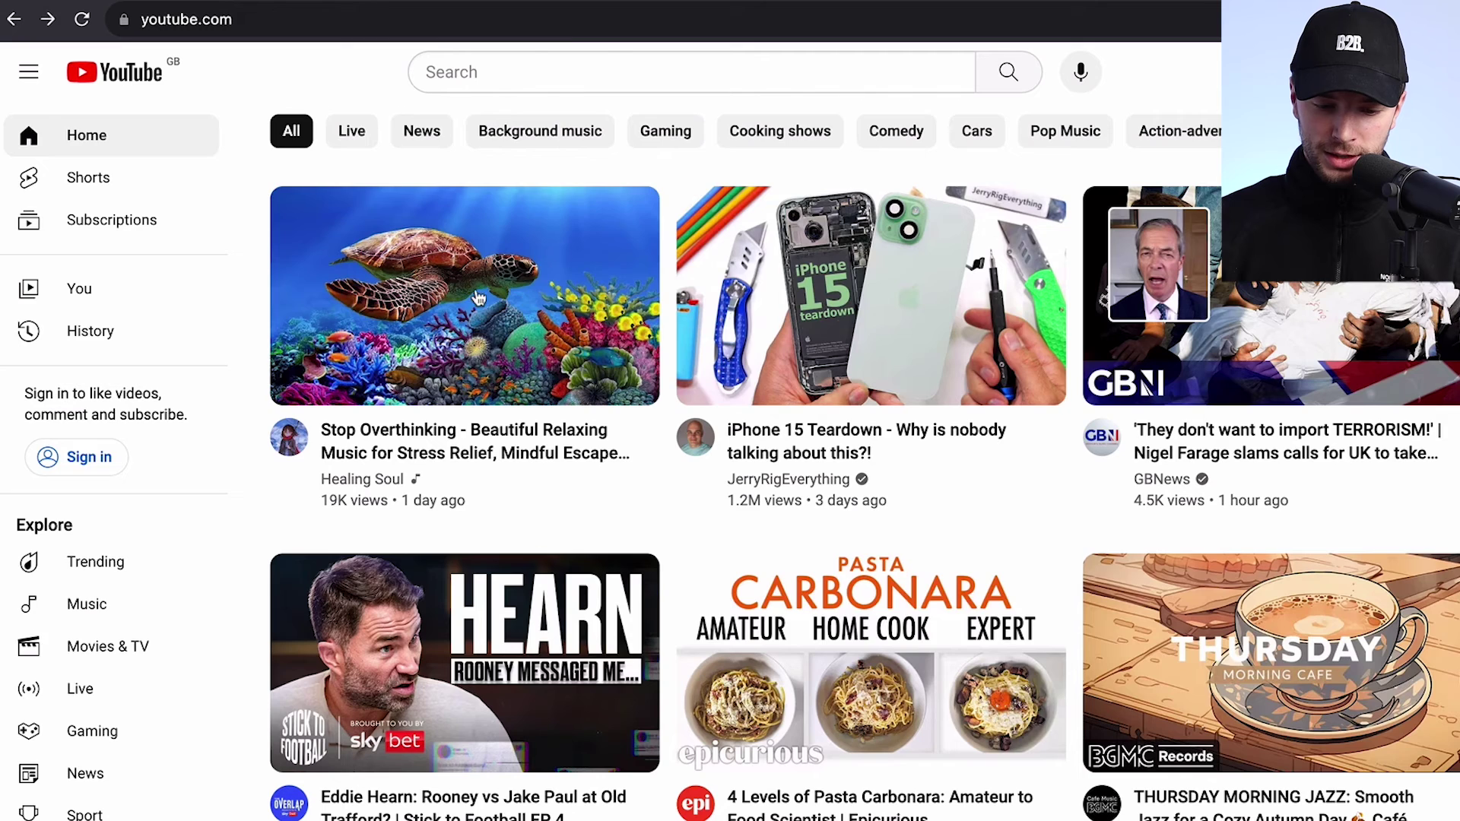
- Switch to YouTube, open the "Stop Overthinking - Beautiful Relaxing Music" video and pause the Hotjar ad playing before it
left_click(463, 287)
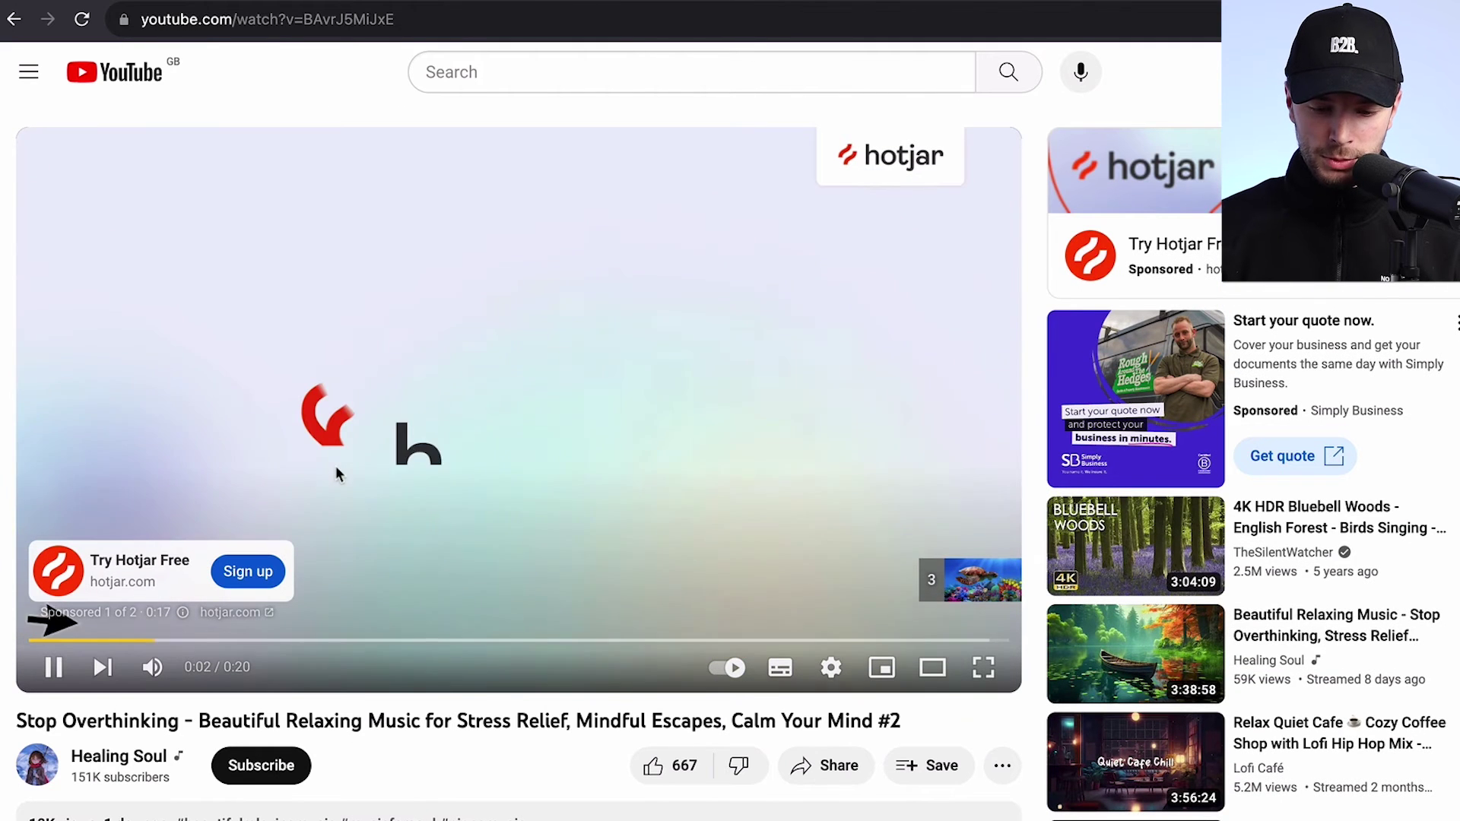
left_click(48, 679)
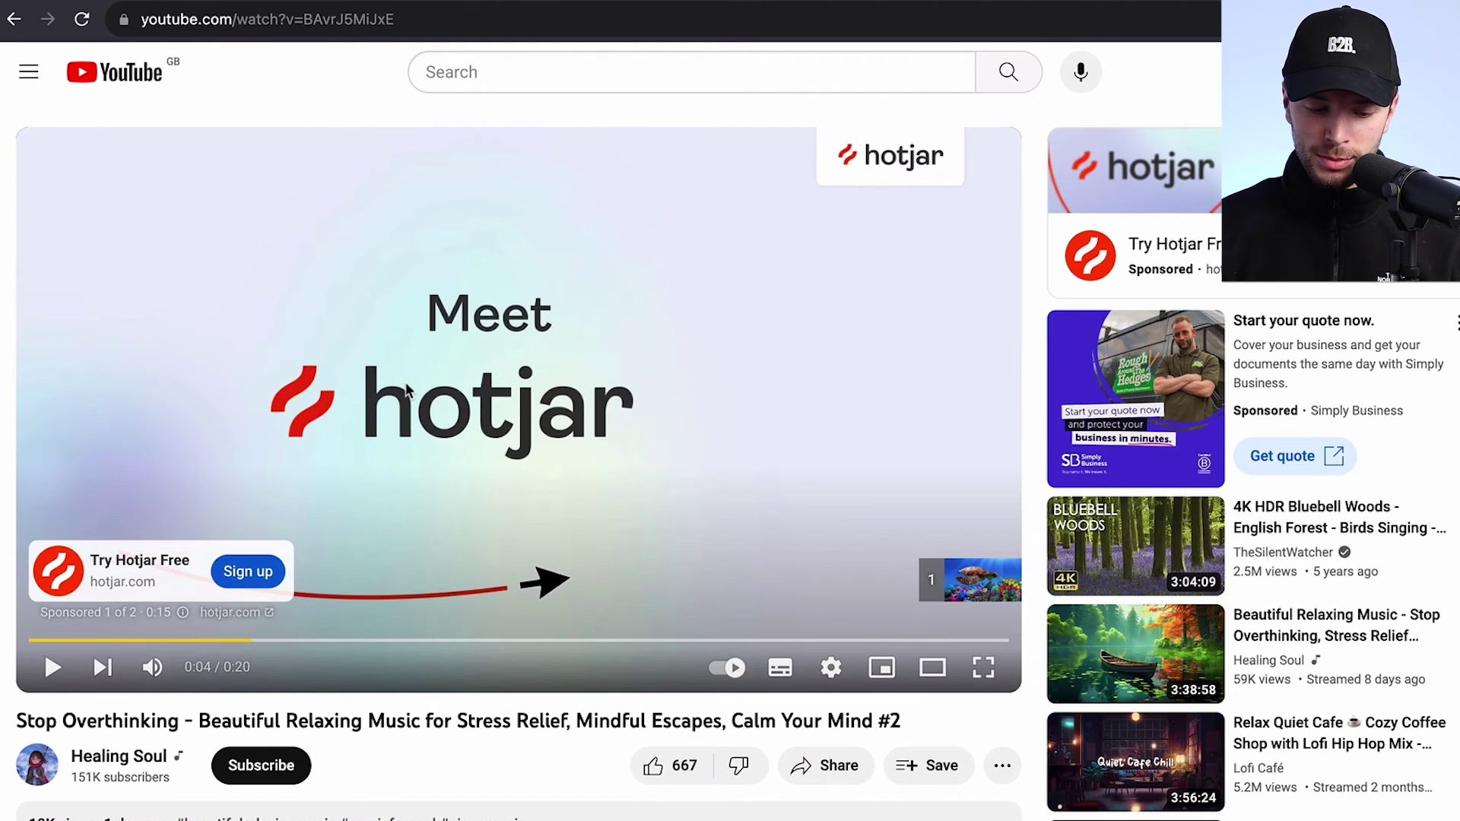
scroll(326, 456, "down", 1)
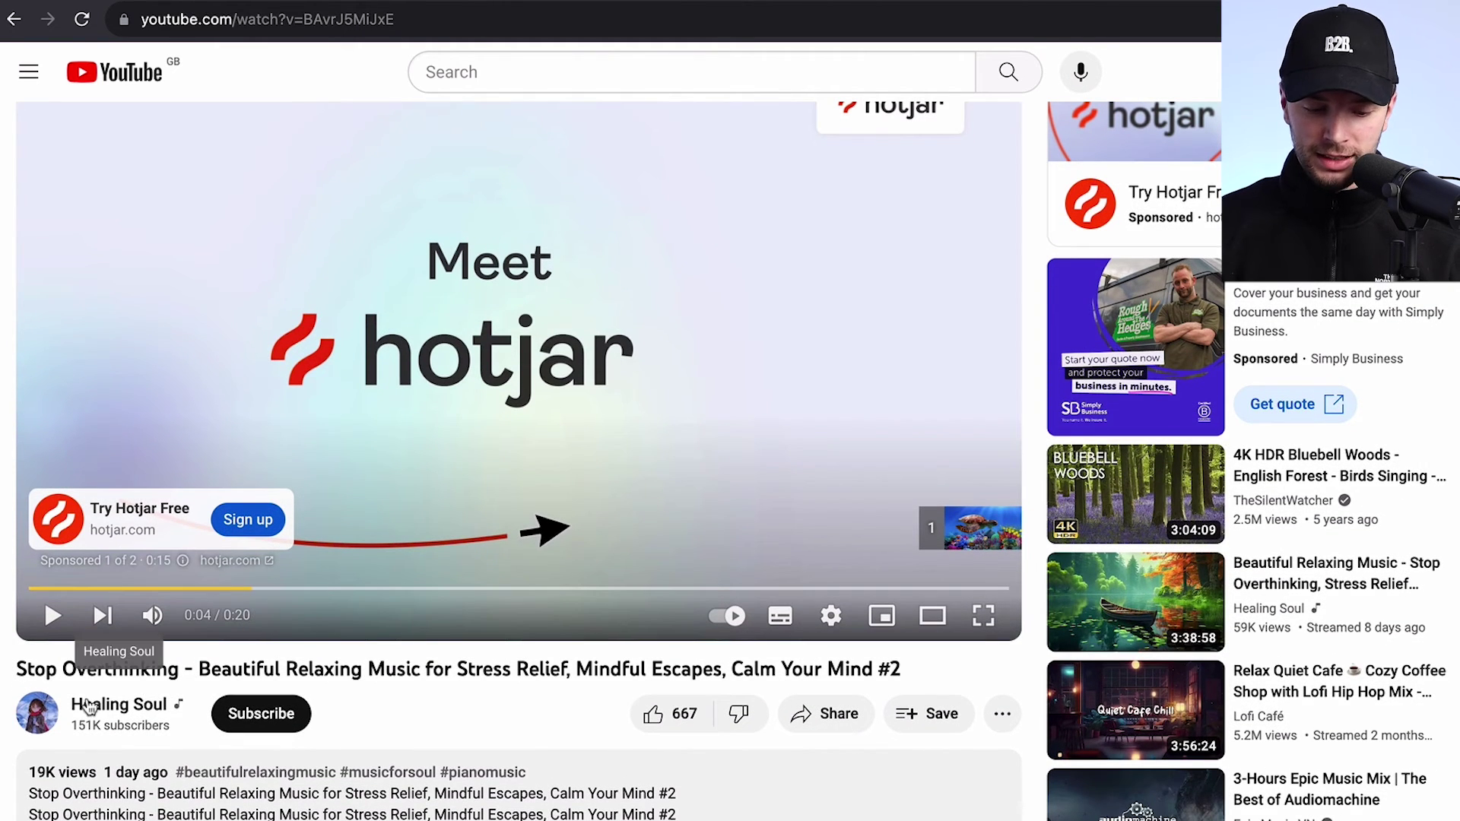
scroll(190, 745, "up", 1)
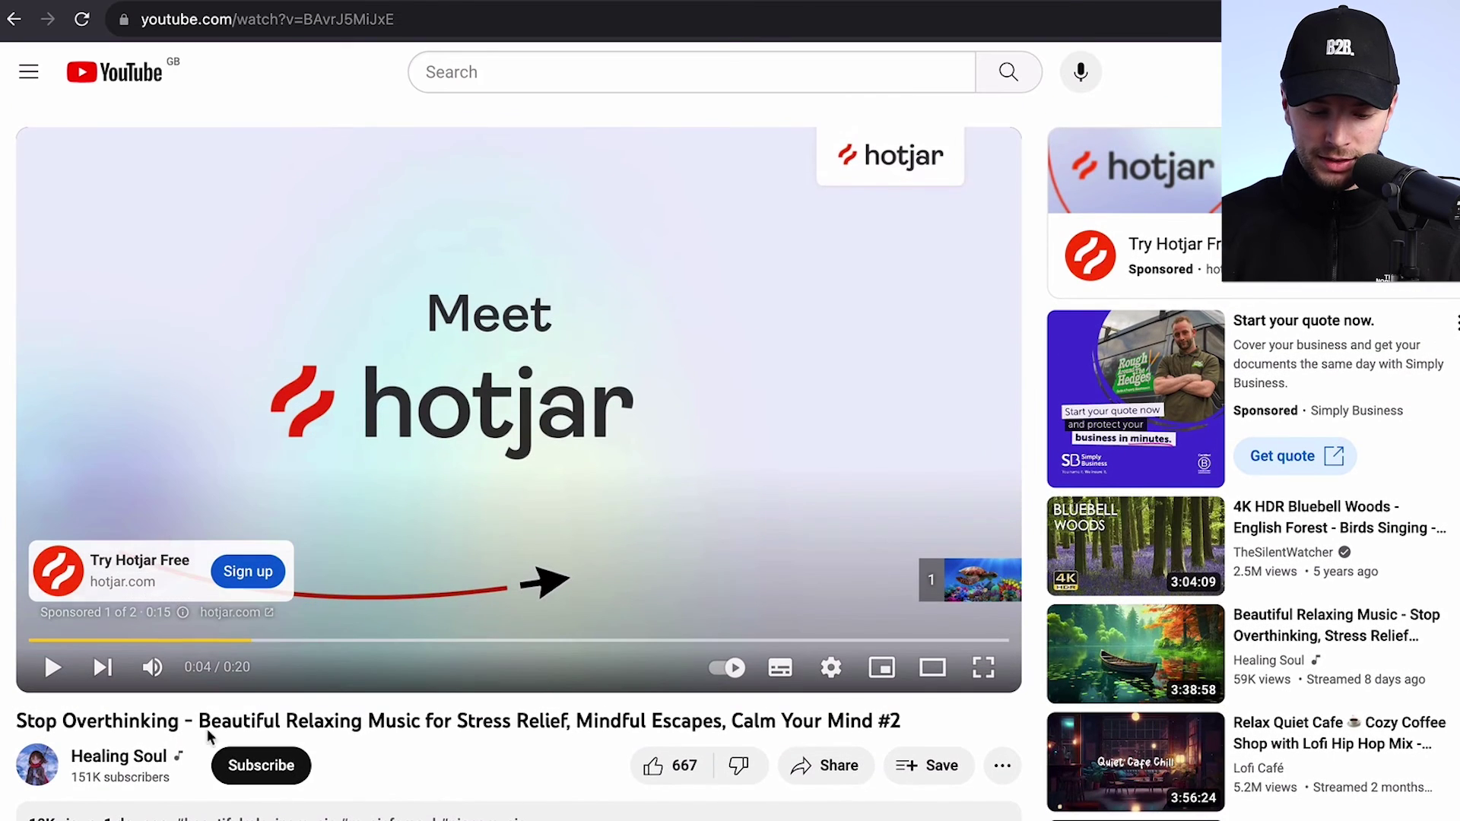
scroll(508, 504, "down", 1)
scroll(487, 426, "up", 1)
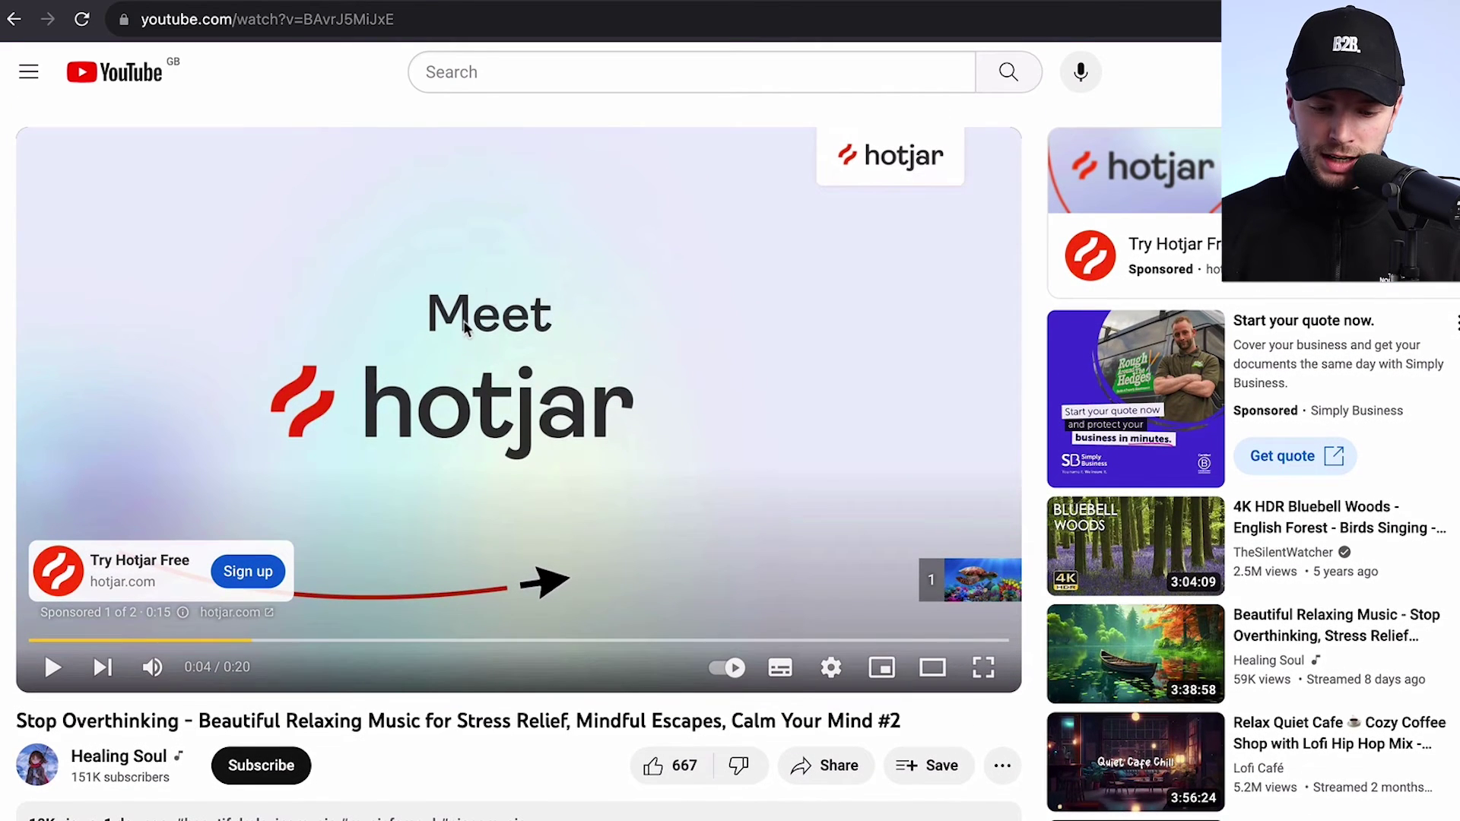
- Copy the debug info of the paused Hotjar video ad
right_click(538, 297)
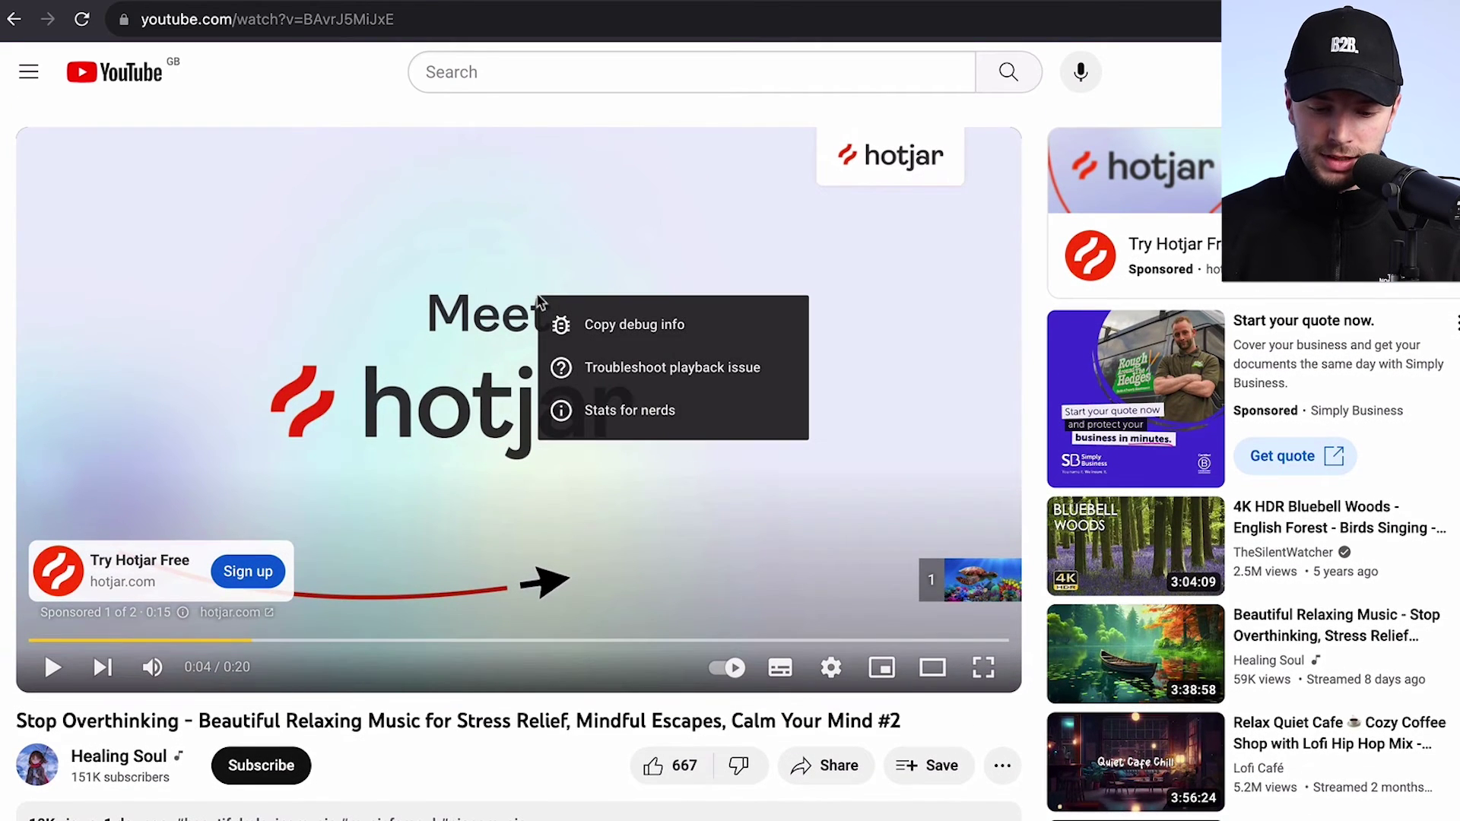
left_click(590, 326)
mouse_move(504, 812)
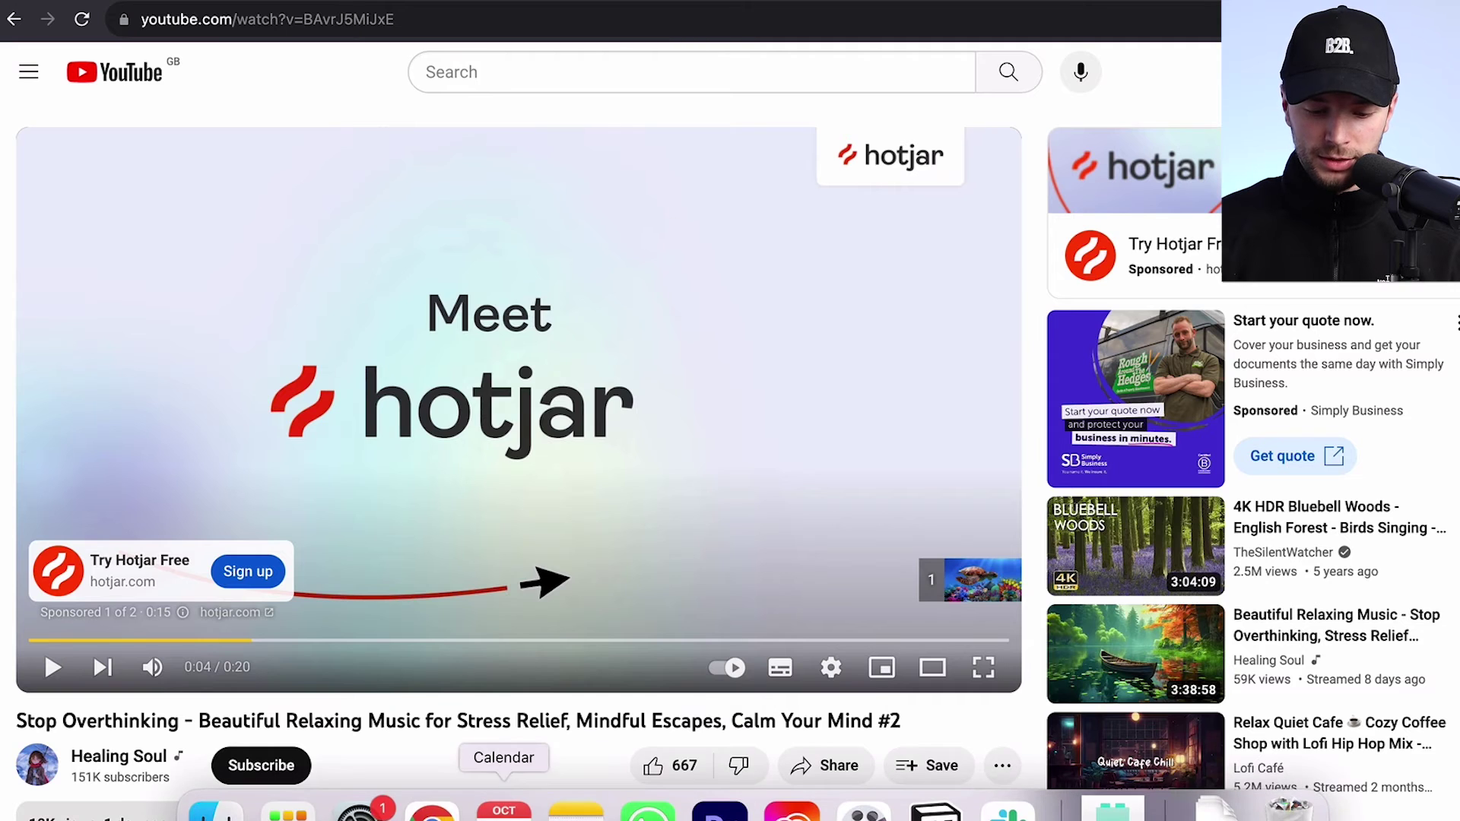
- Switch to Notes and paste the copied Hotjar ad debug info into a new note
left_click(576, 812)
key("super+n")
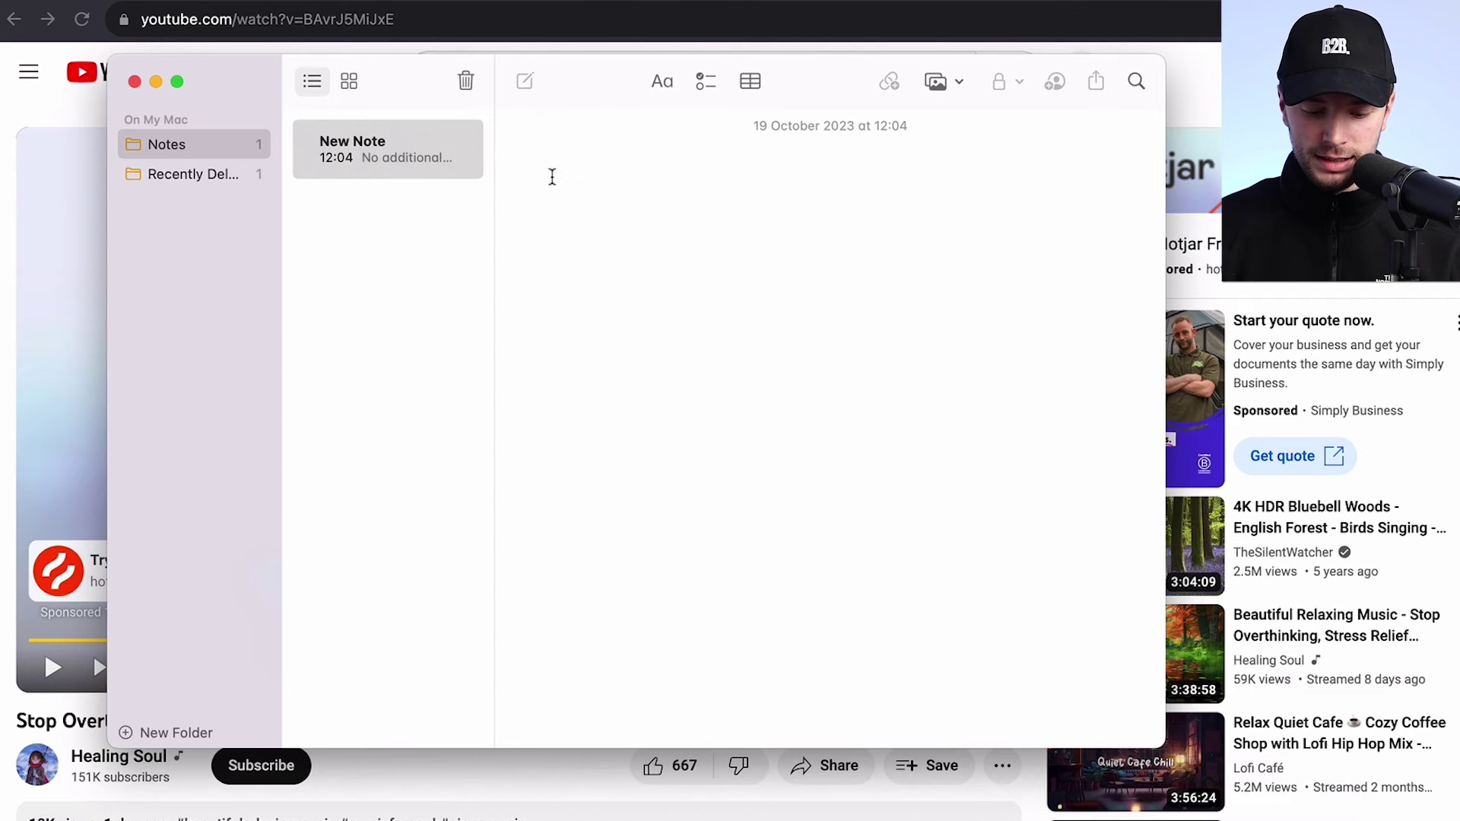
key("super+v")
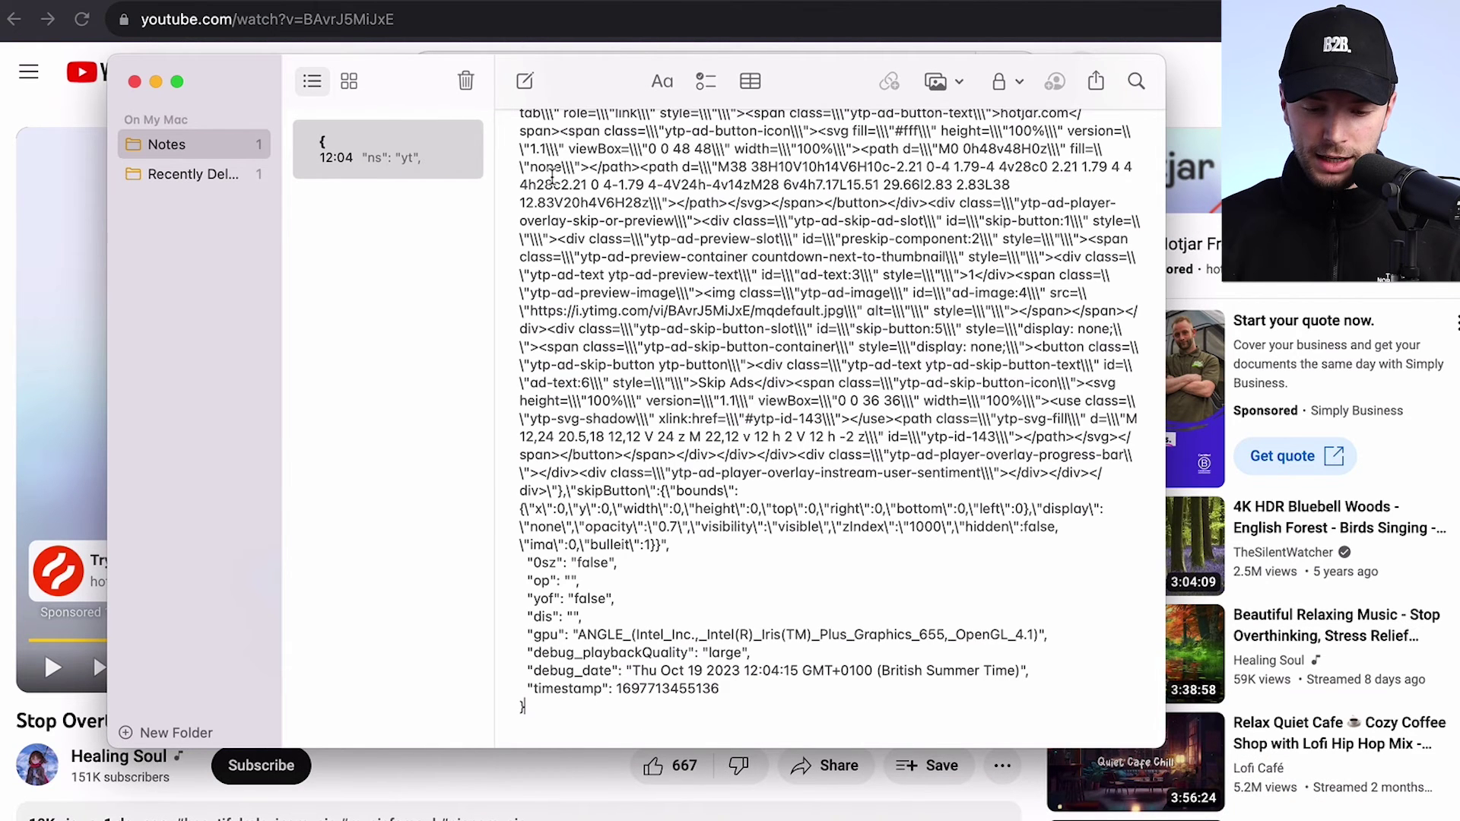
- Search the pasted debug info for "video" and copy the value of addebug_videoId
key("super+f")
type("video")
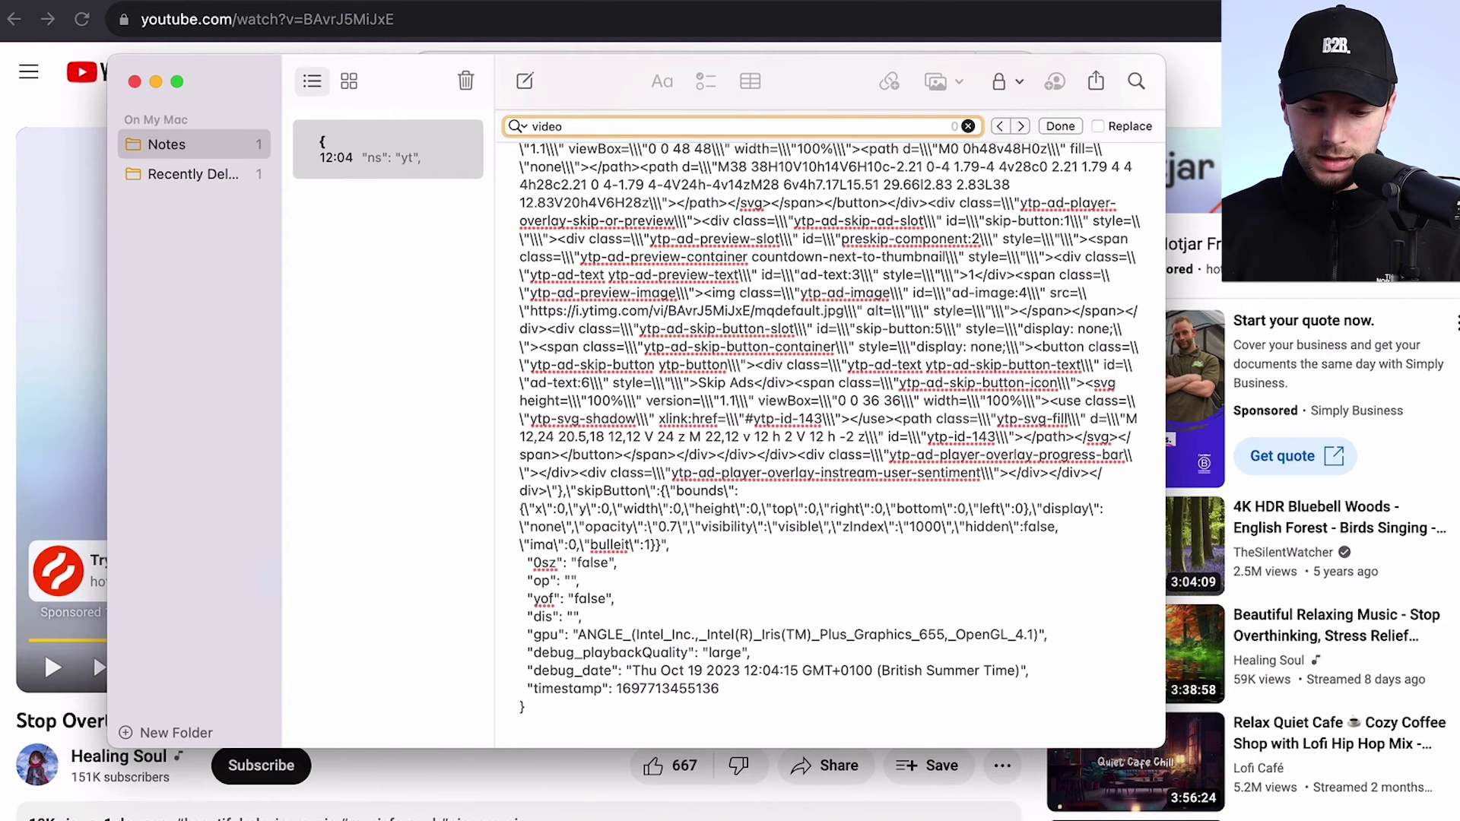
key("Return")
key("Return")
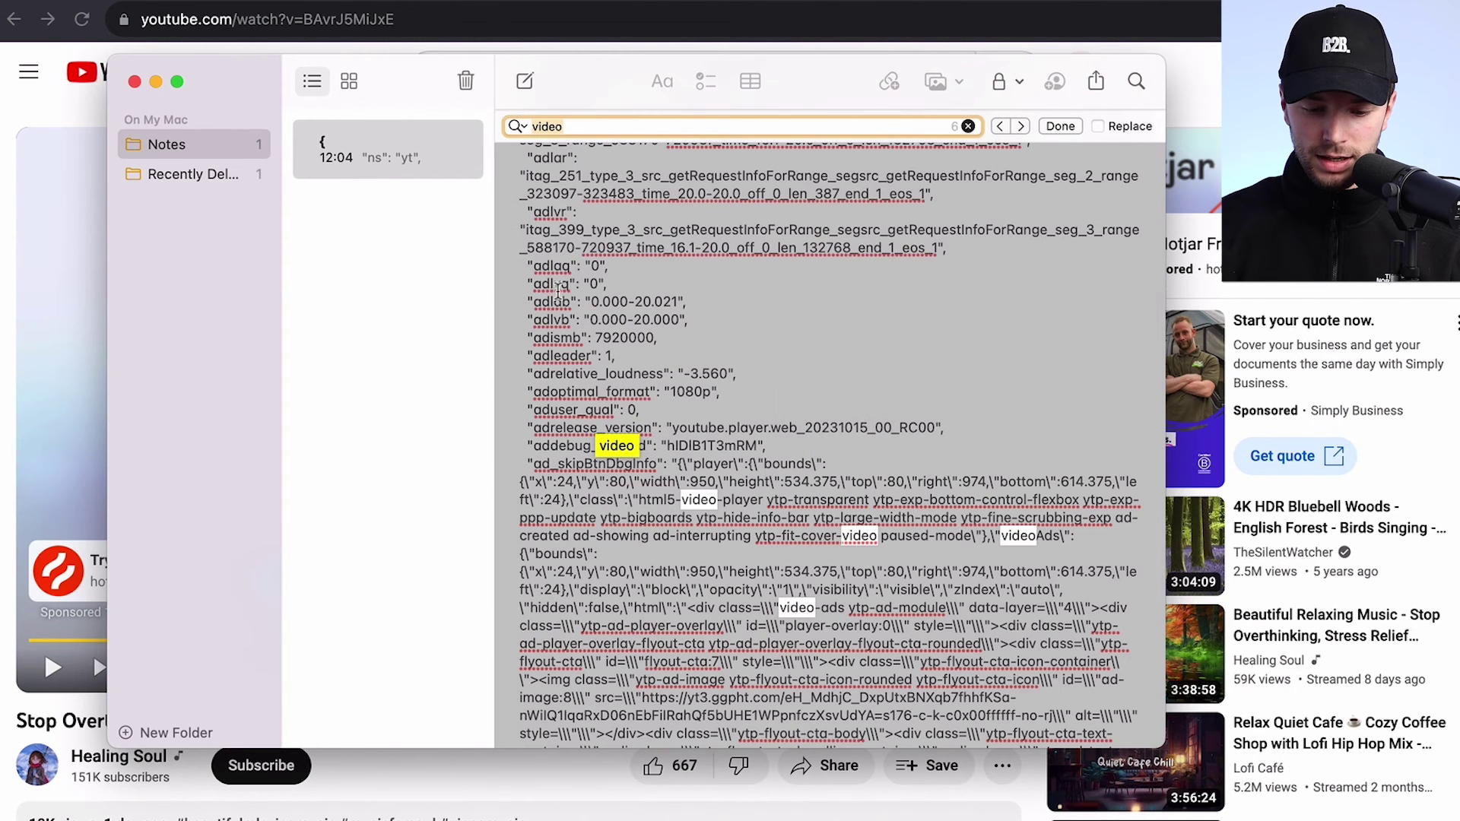
left_click(638, 447)
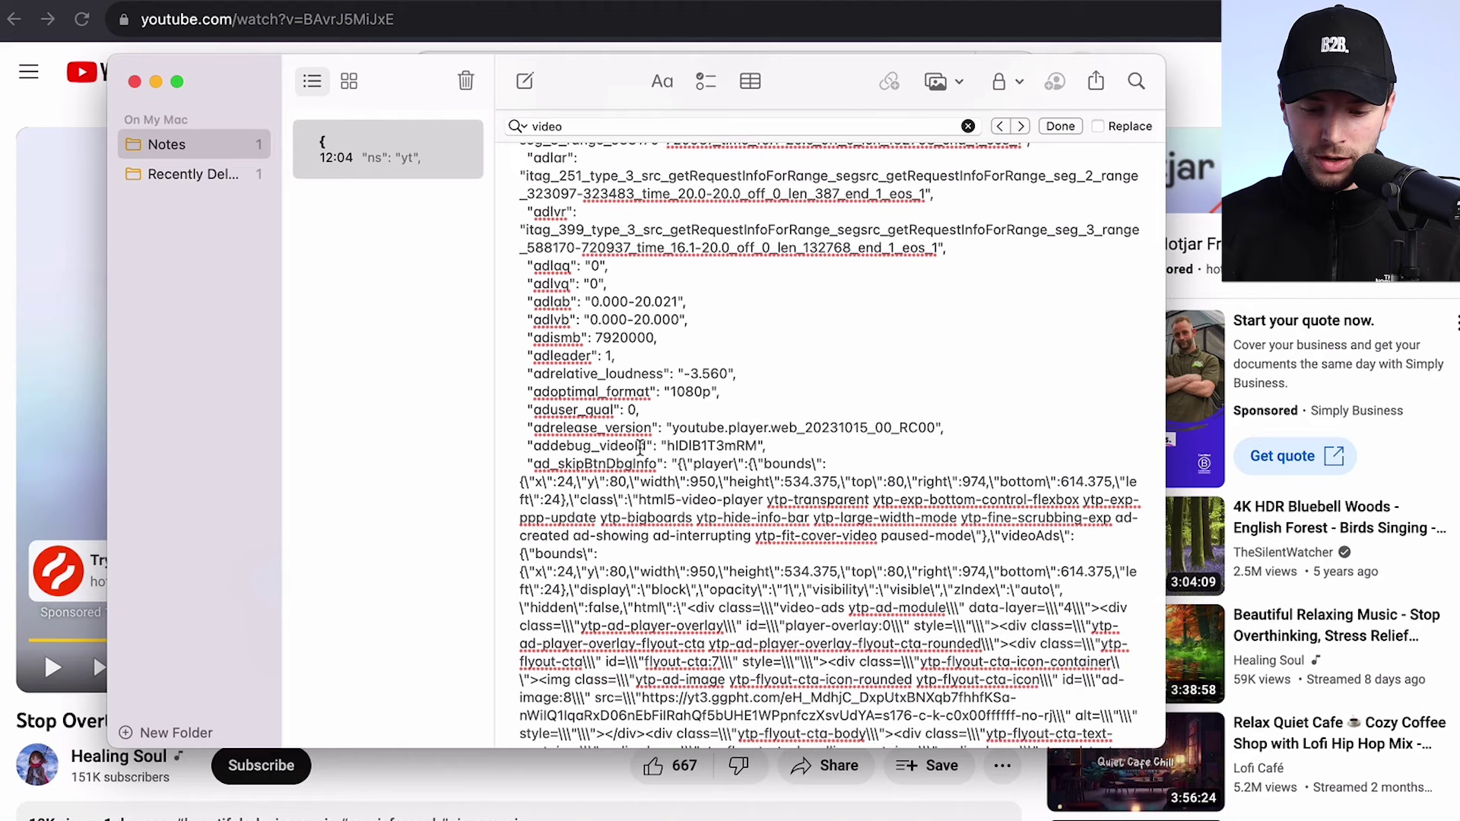
left_click_drag(666, 445, 753, 444)
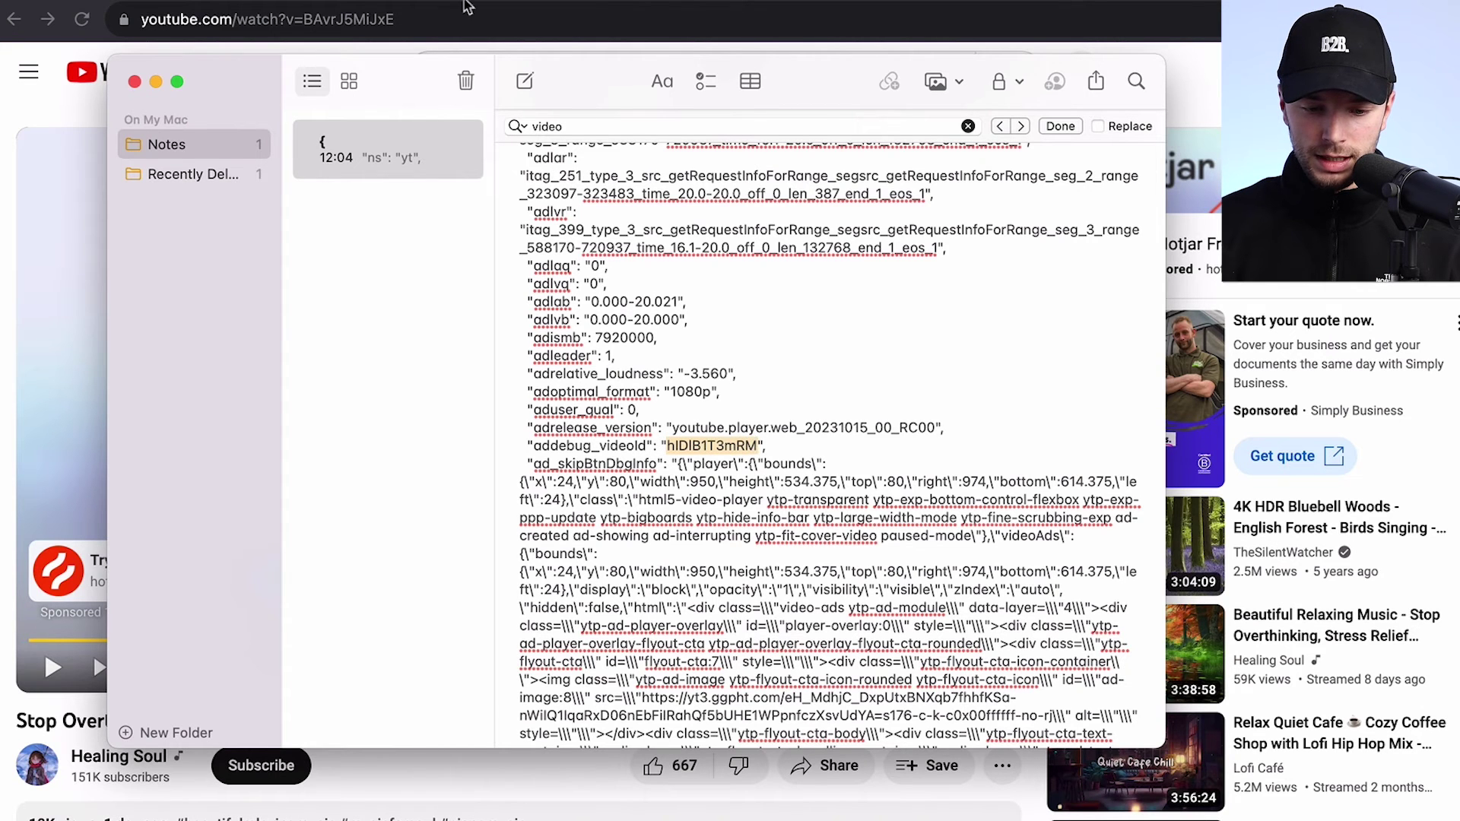
- Return to the browser and load youtube.com/watch?v= followed by the copied ad video ID in a new tab
left_click(468, 8)
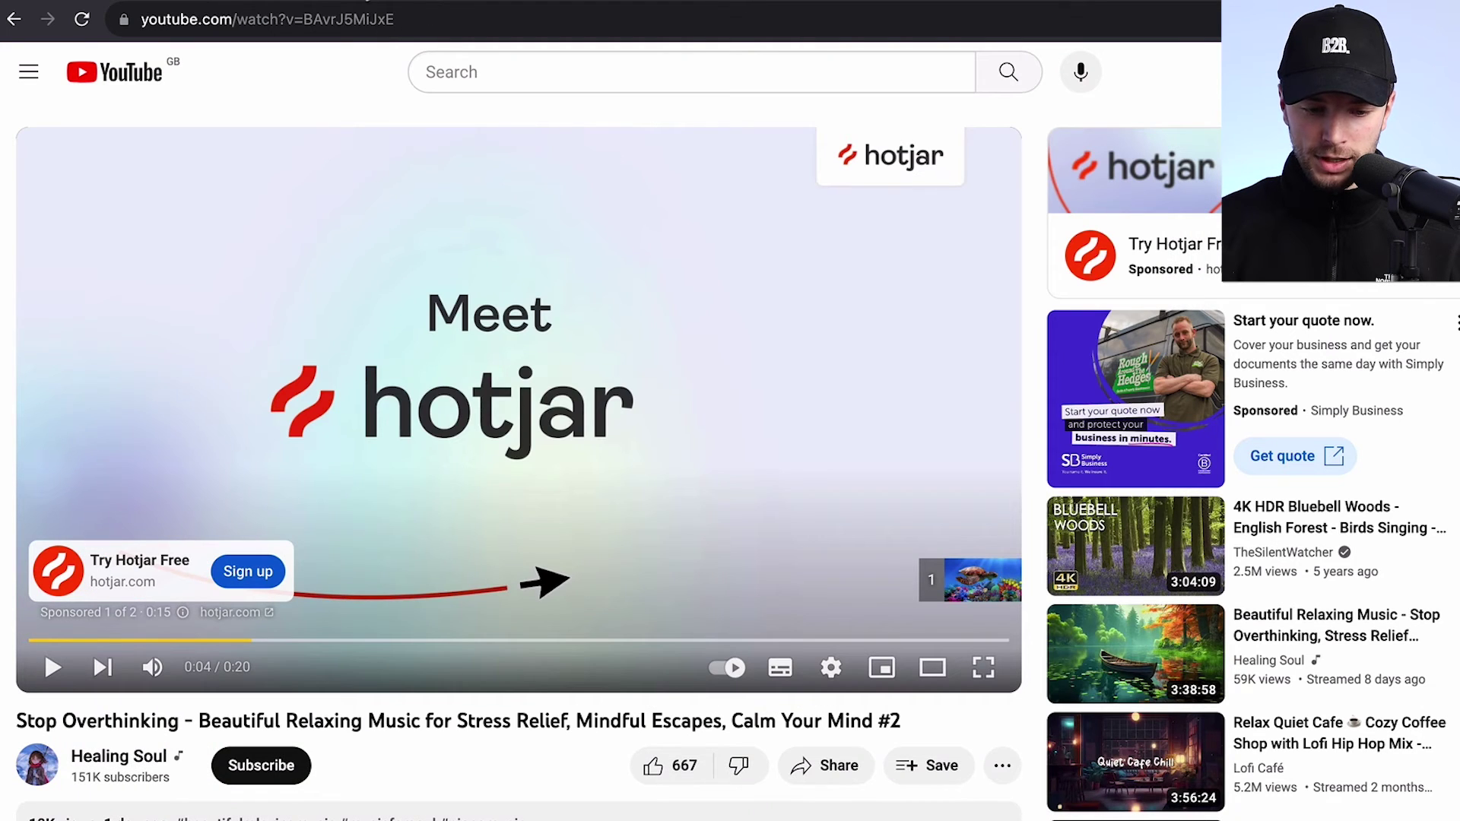
key("super+t")
type("youtube.com")
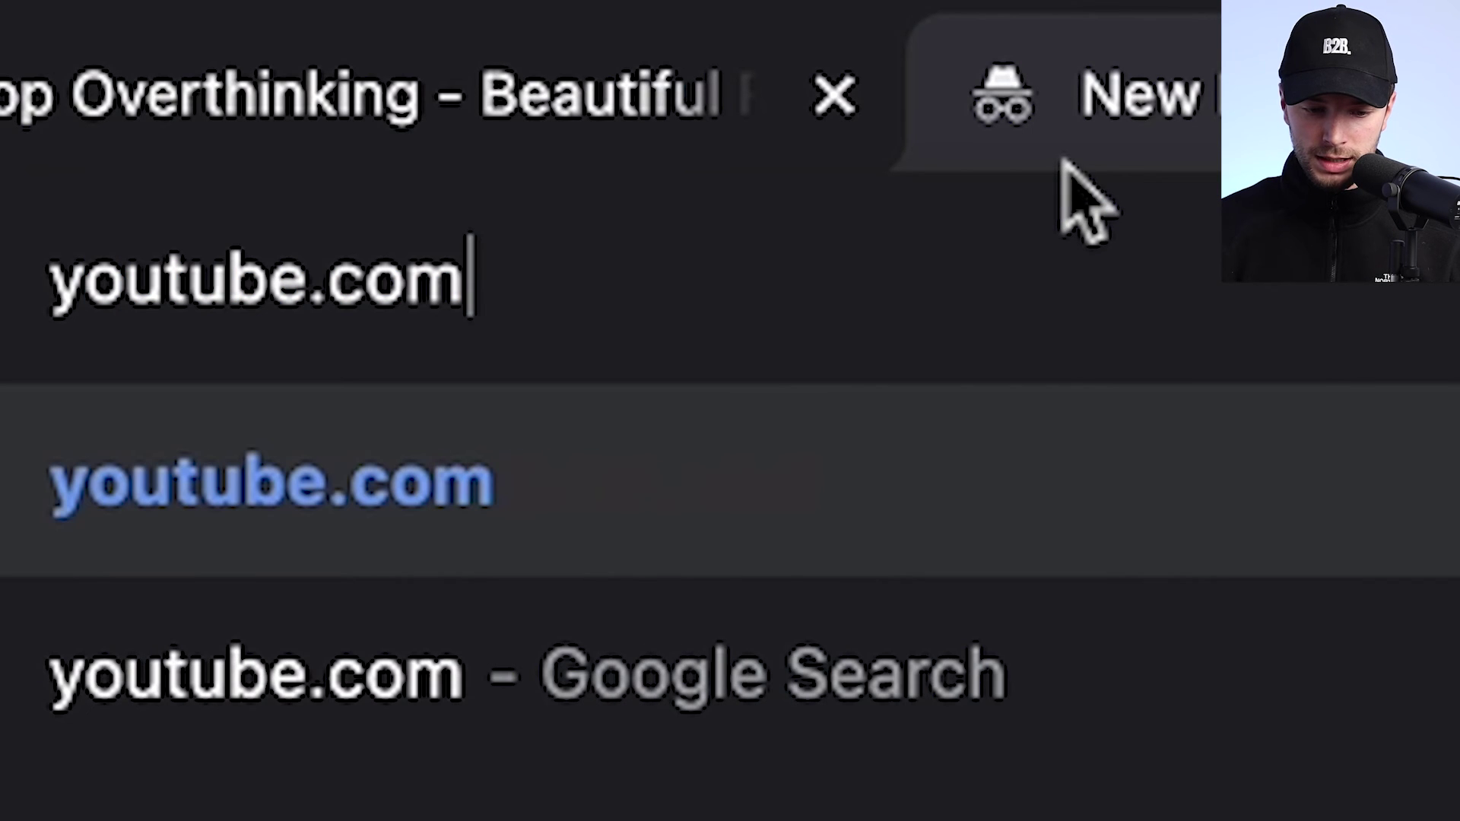
type("/watch")
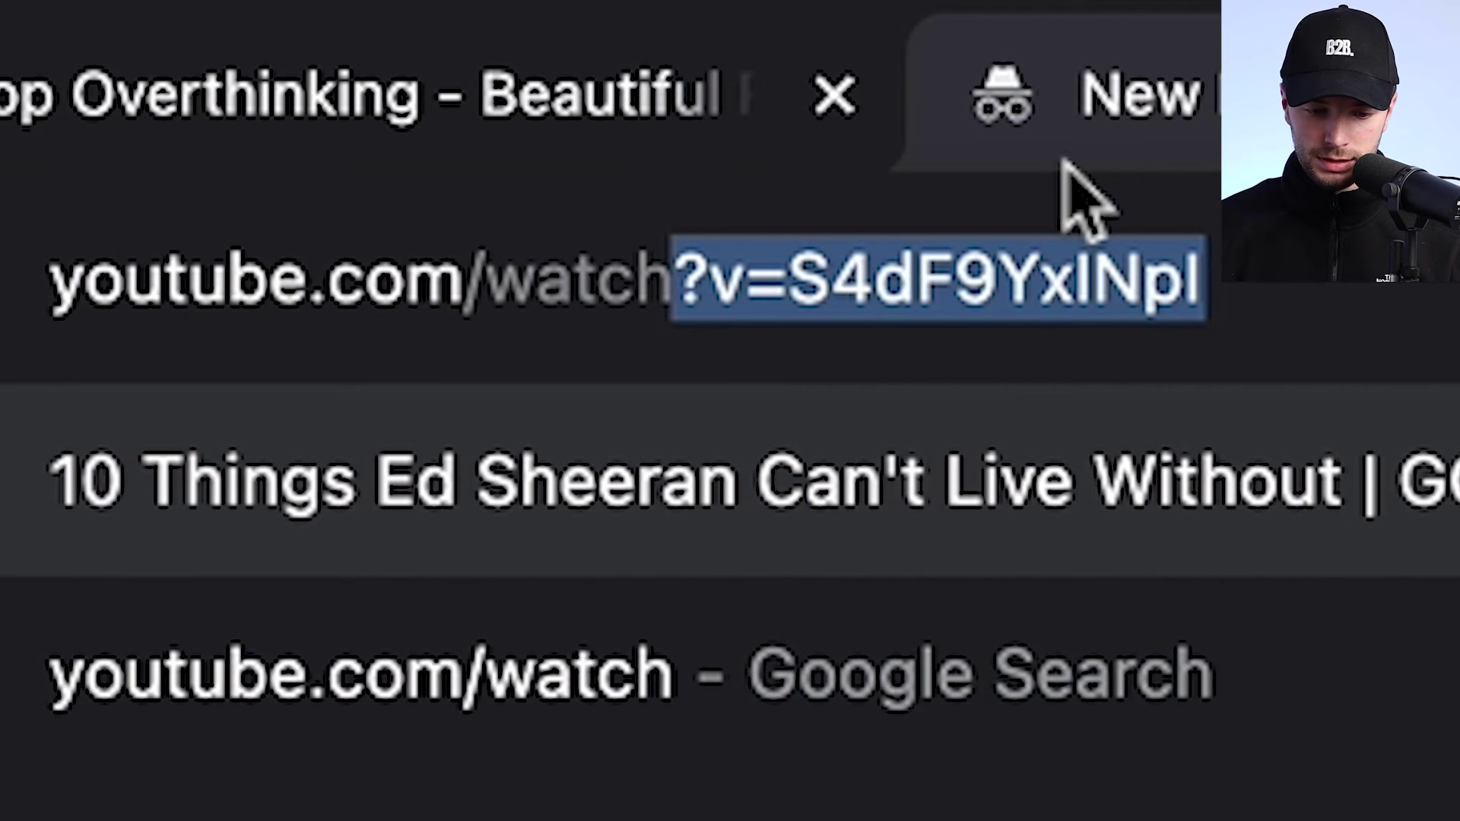
type("?")
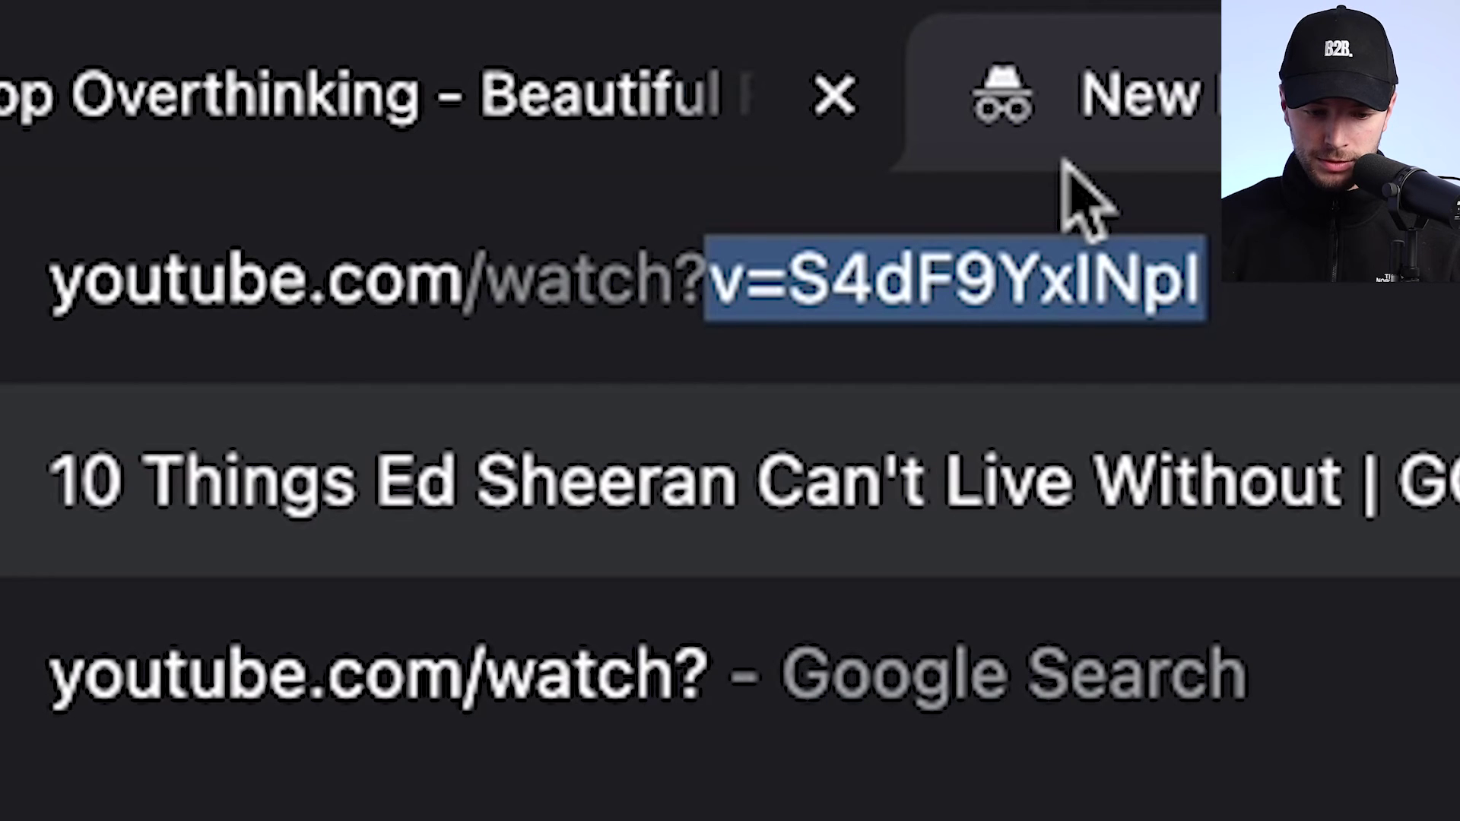
type("v")
key("super+v")
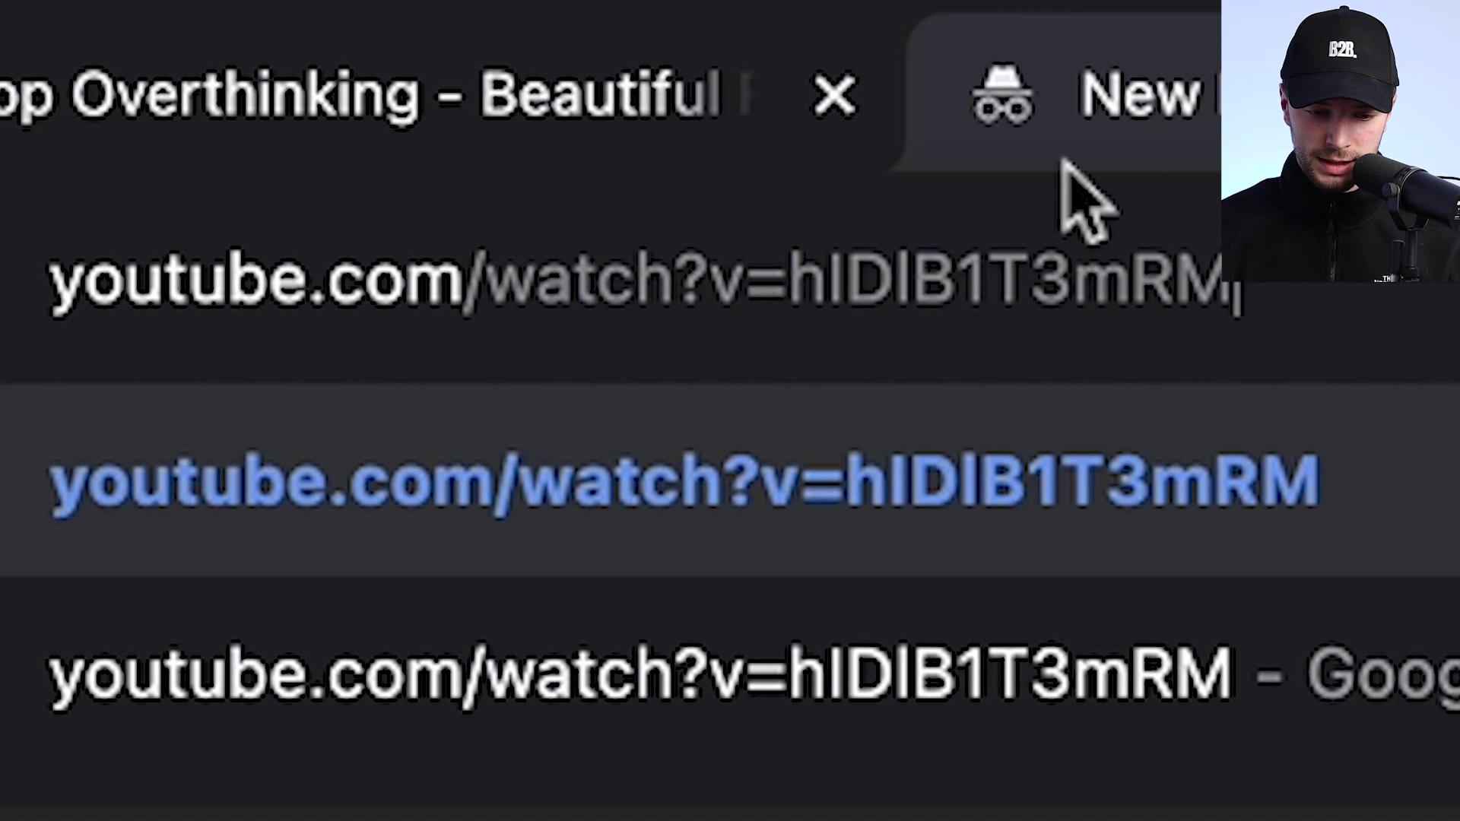
key("Return")
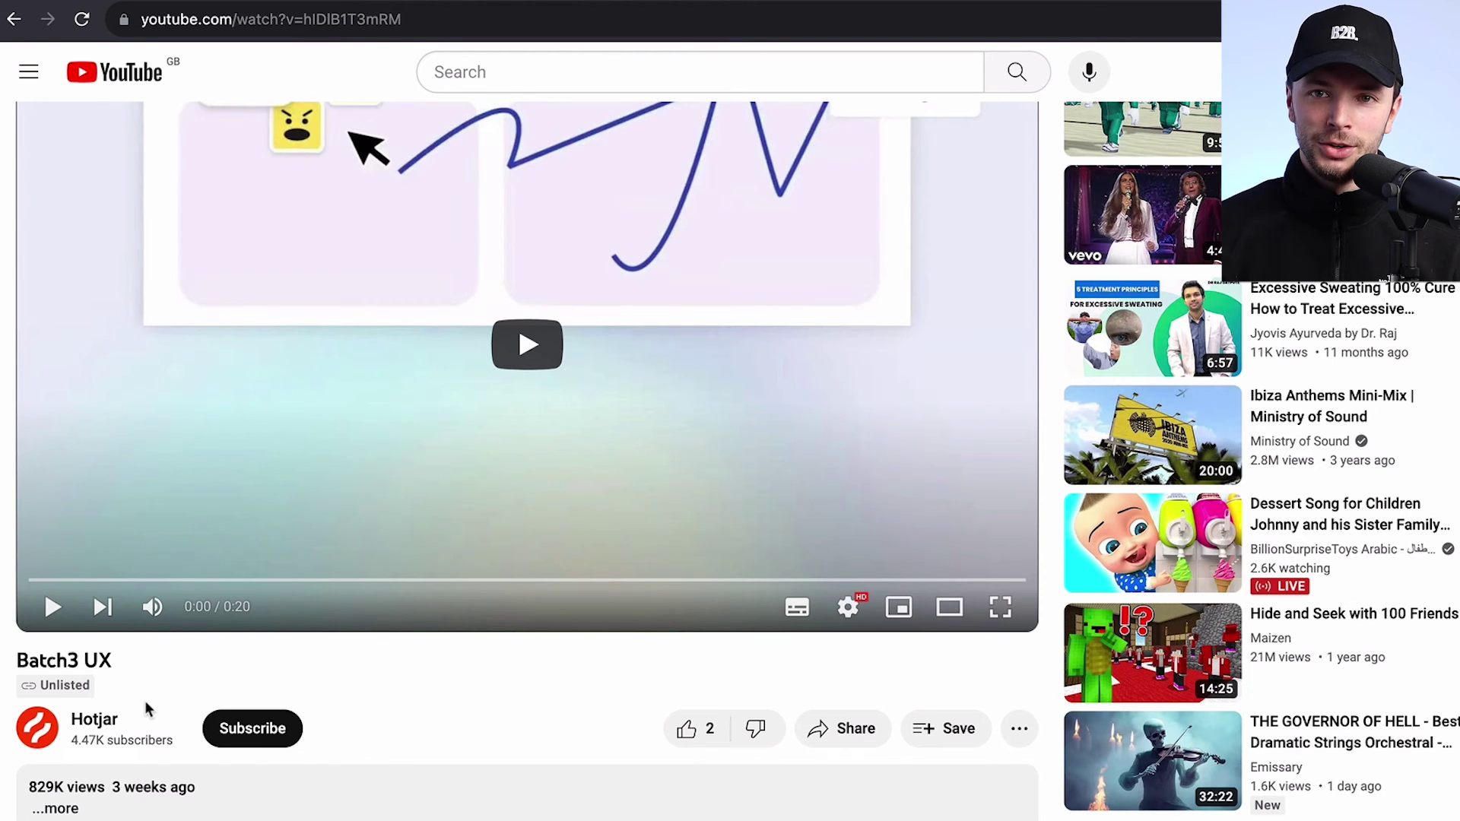
- Examine the "Batch3 UX" ad video's listing status, exact view count and upload date
scroll(53, 601, "down", 1)
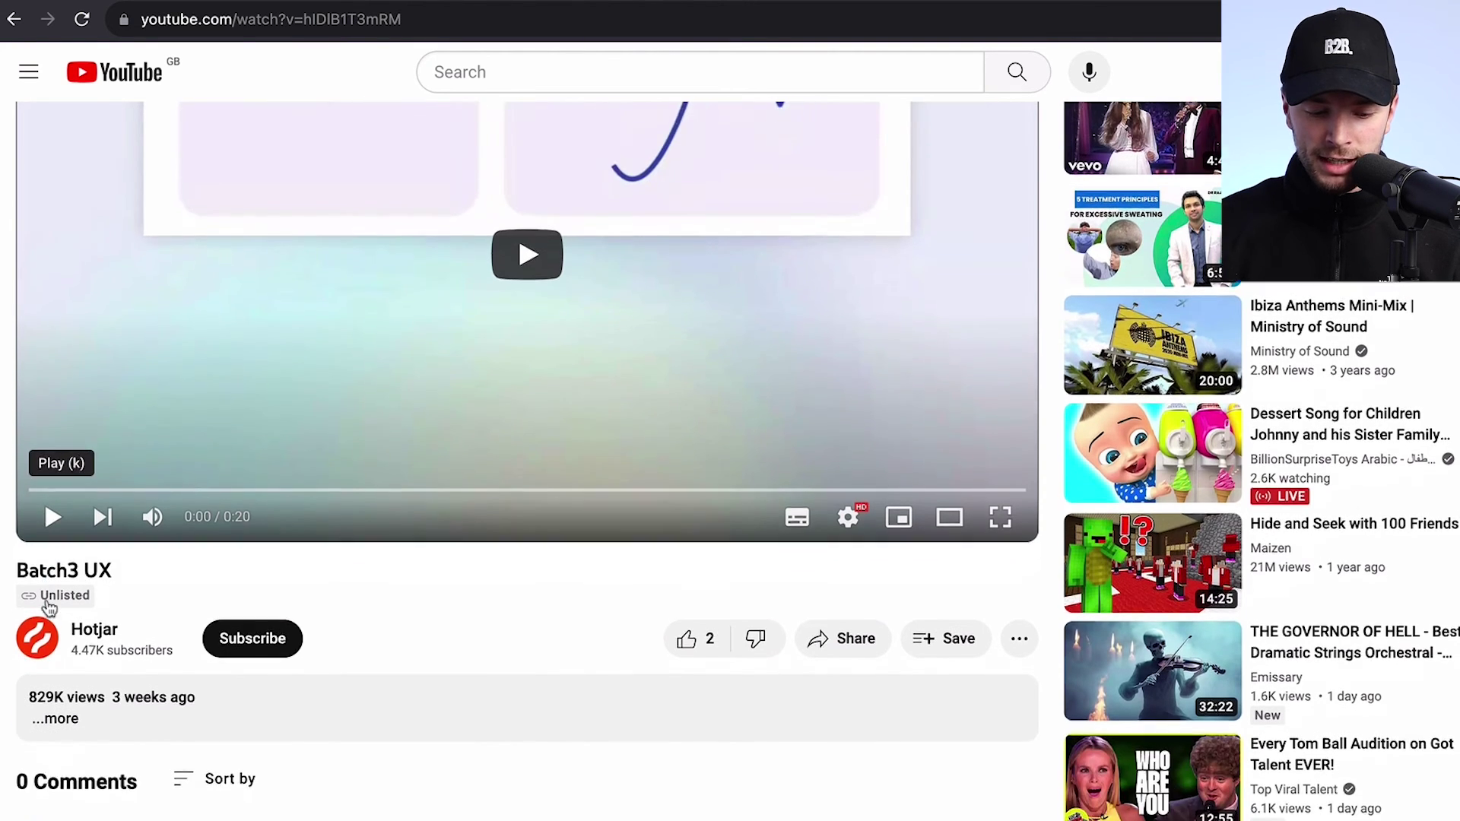
scroll(114, 596, "down", 1)
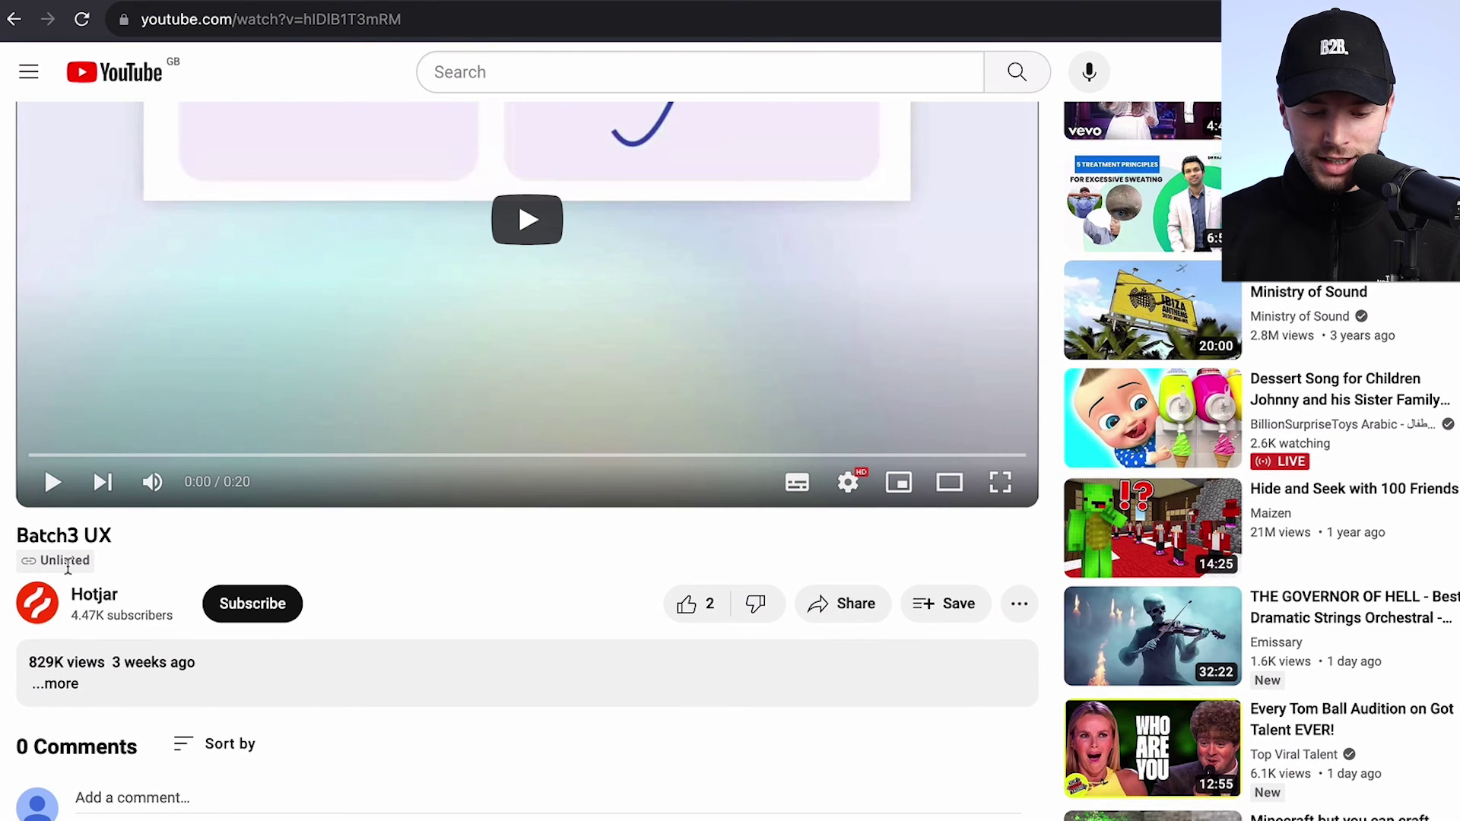
scroll(99, 556, "down", 1)
mouse_move(35, 641)
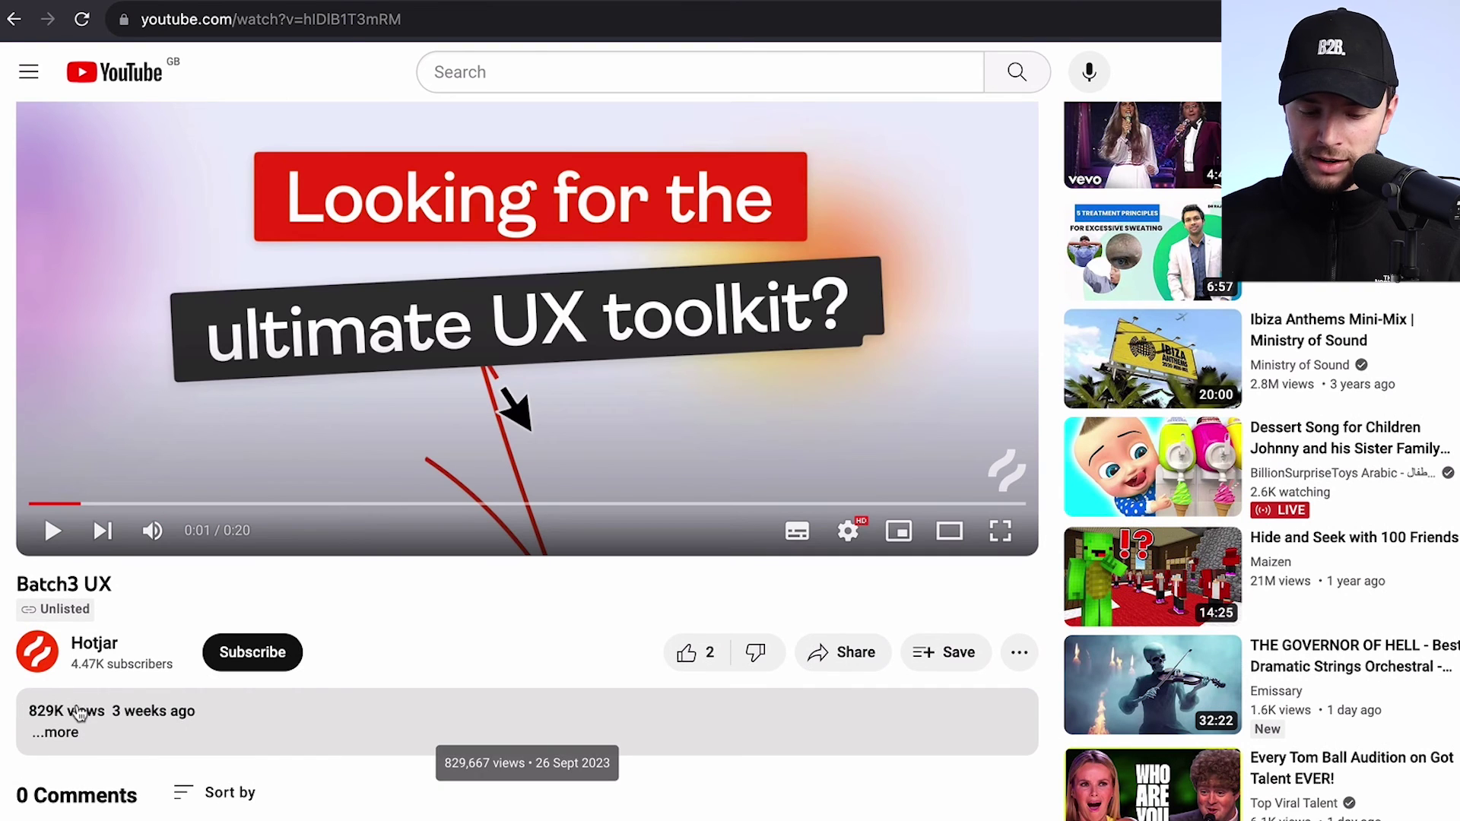
scroll(283, 603, "down", 1)
scroll(227, 490, "up", 5)
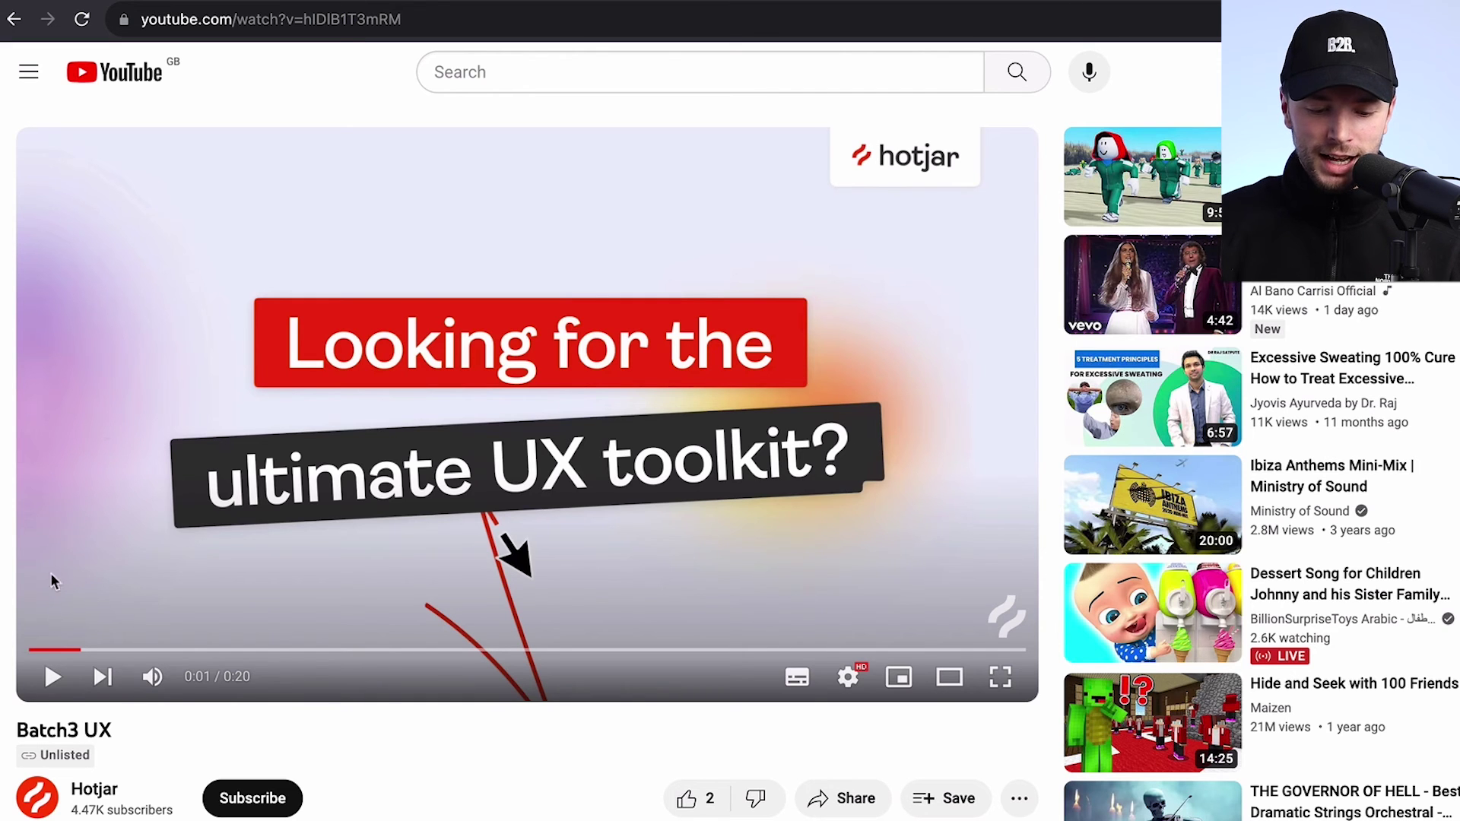
- Open the Hotjar channel's videos and sort them by Popular
left_click(96, 789)
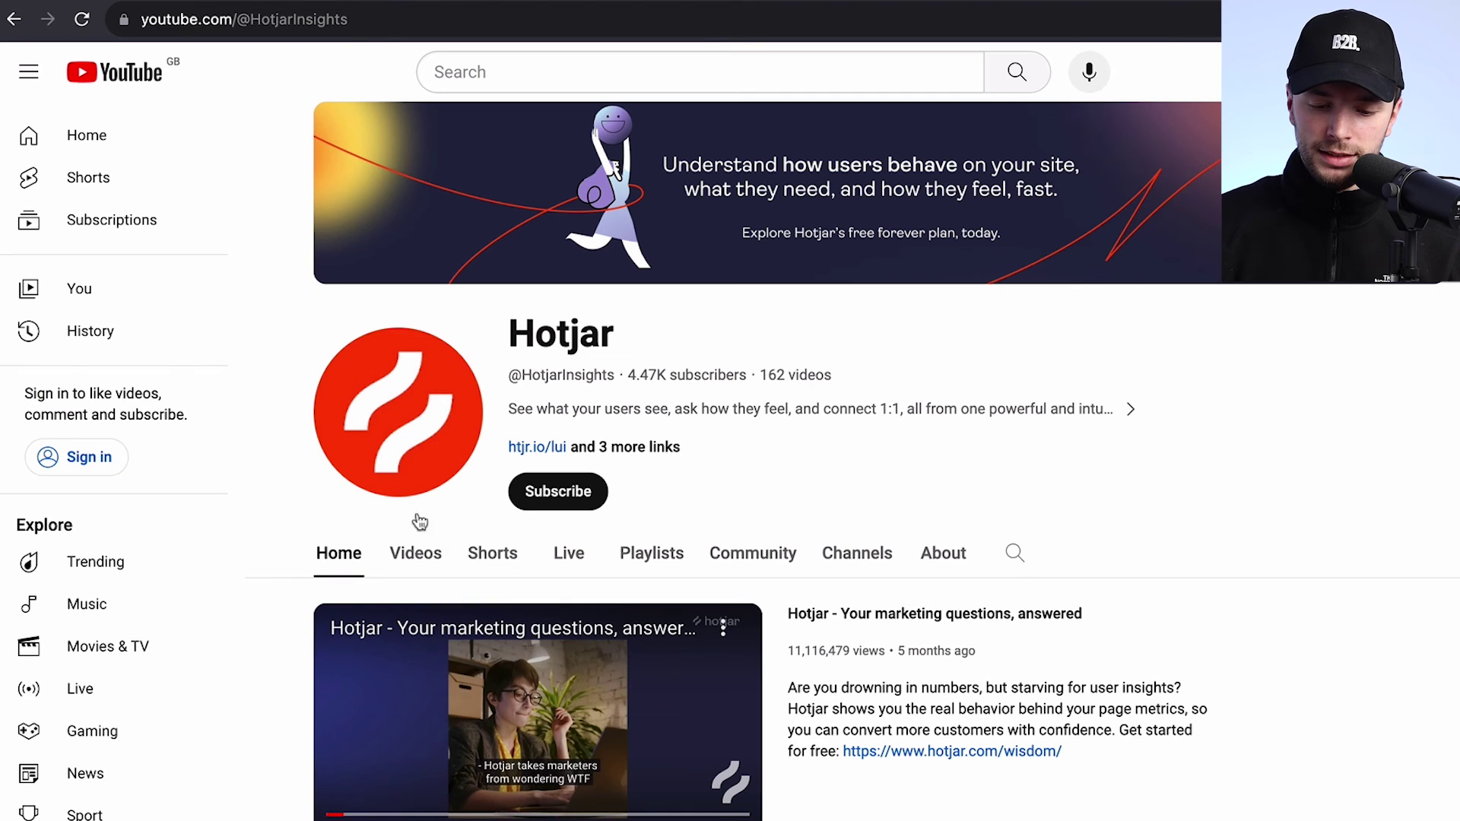
scroll(419, 514, "down", 1)
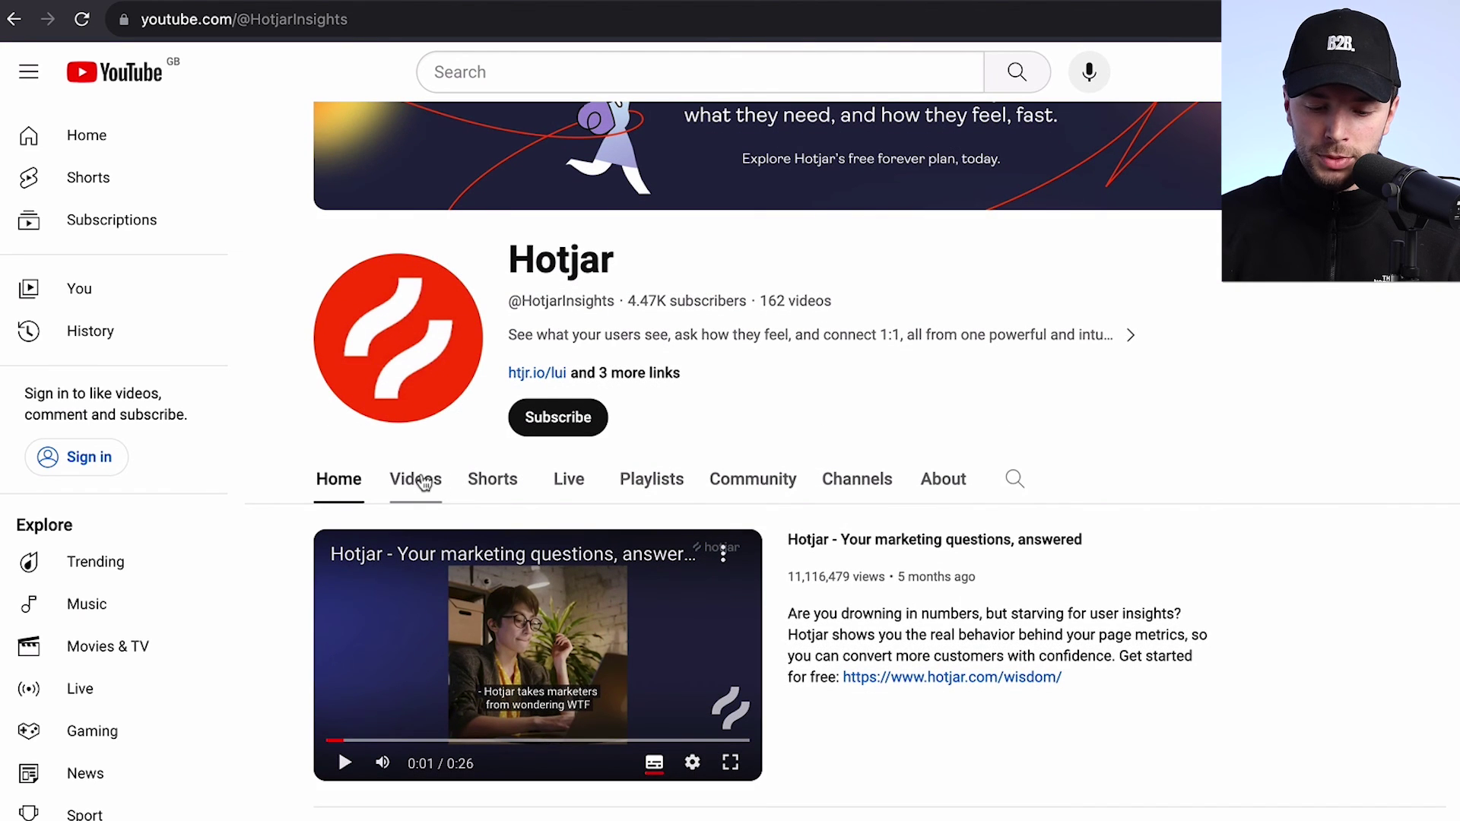
left_click(424, 481)
scroll(307, 402, "down", 3)
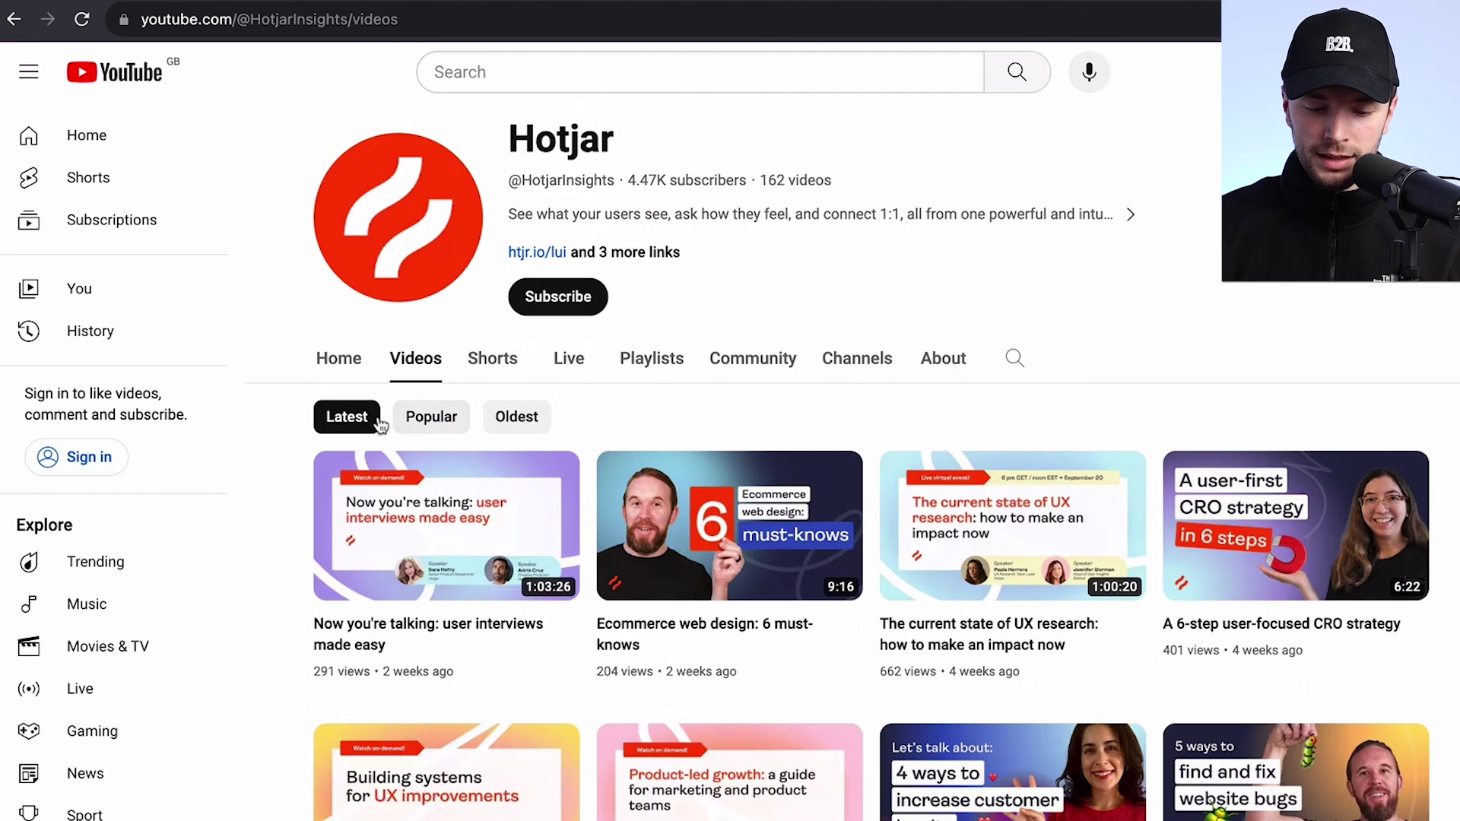
left_click(433, 418)
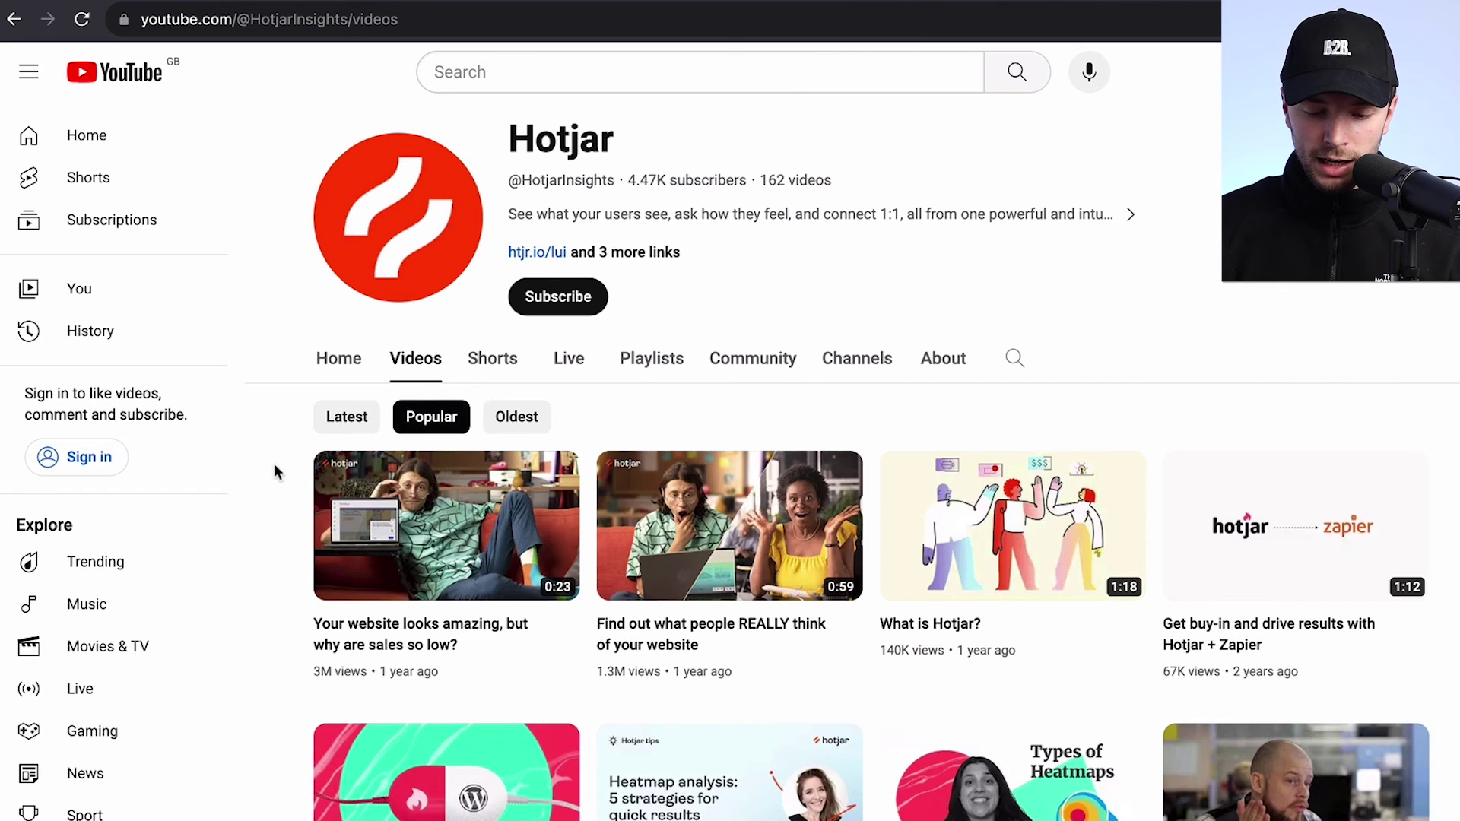
- Open Hotjar's popular video "Your website looks amazing, but why are sales so low?", pause it and check its exact views and upload date
scroll(275, 475, "down", 1)
scroll(266, 544, "down", 1)
mouse_move(571, 485)
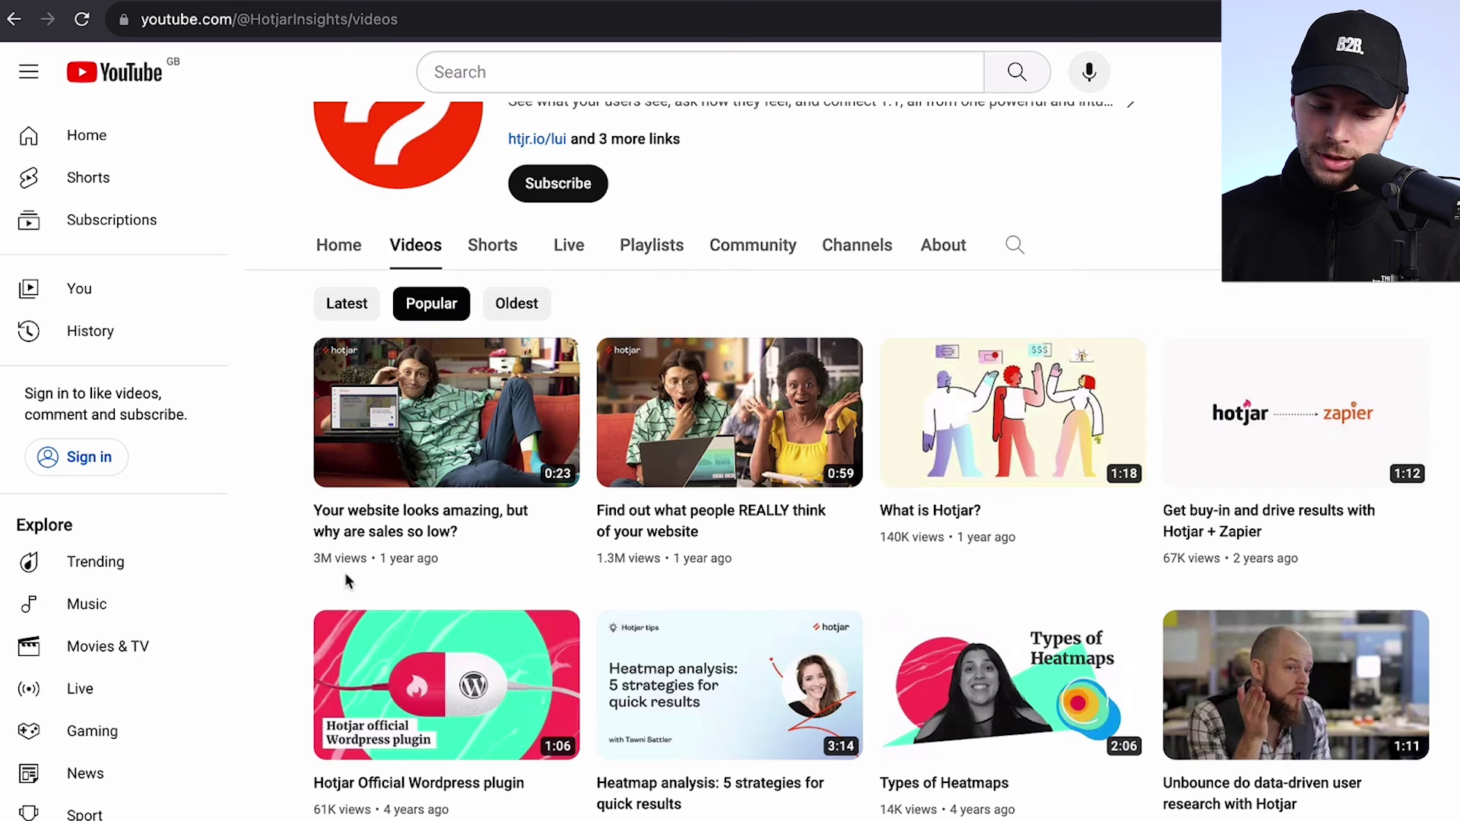
mouse_move(413, 439)
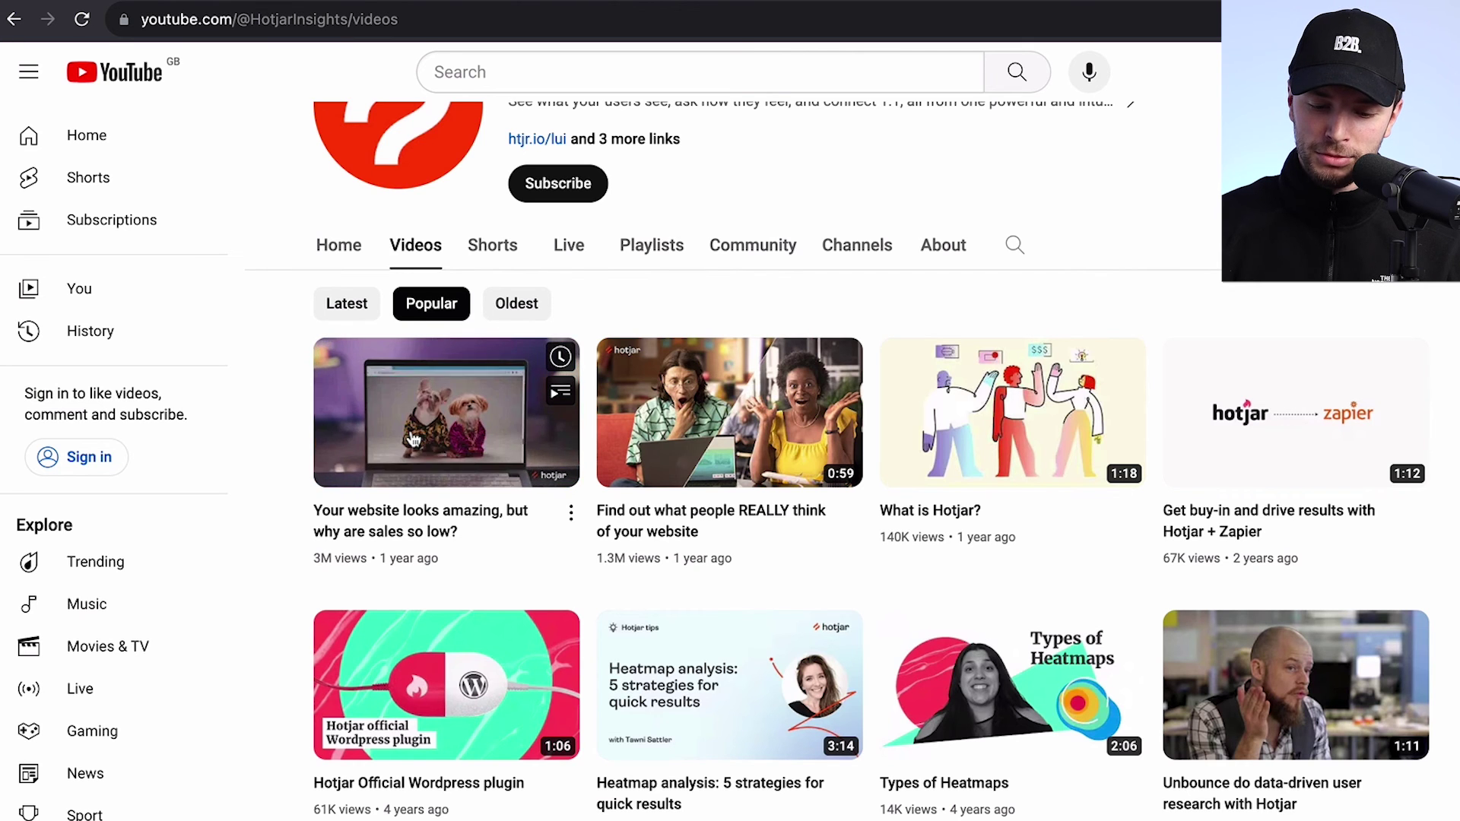
mouse_move(646, 532)
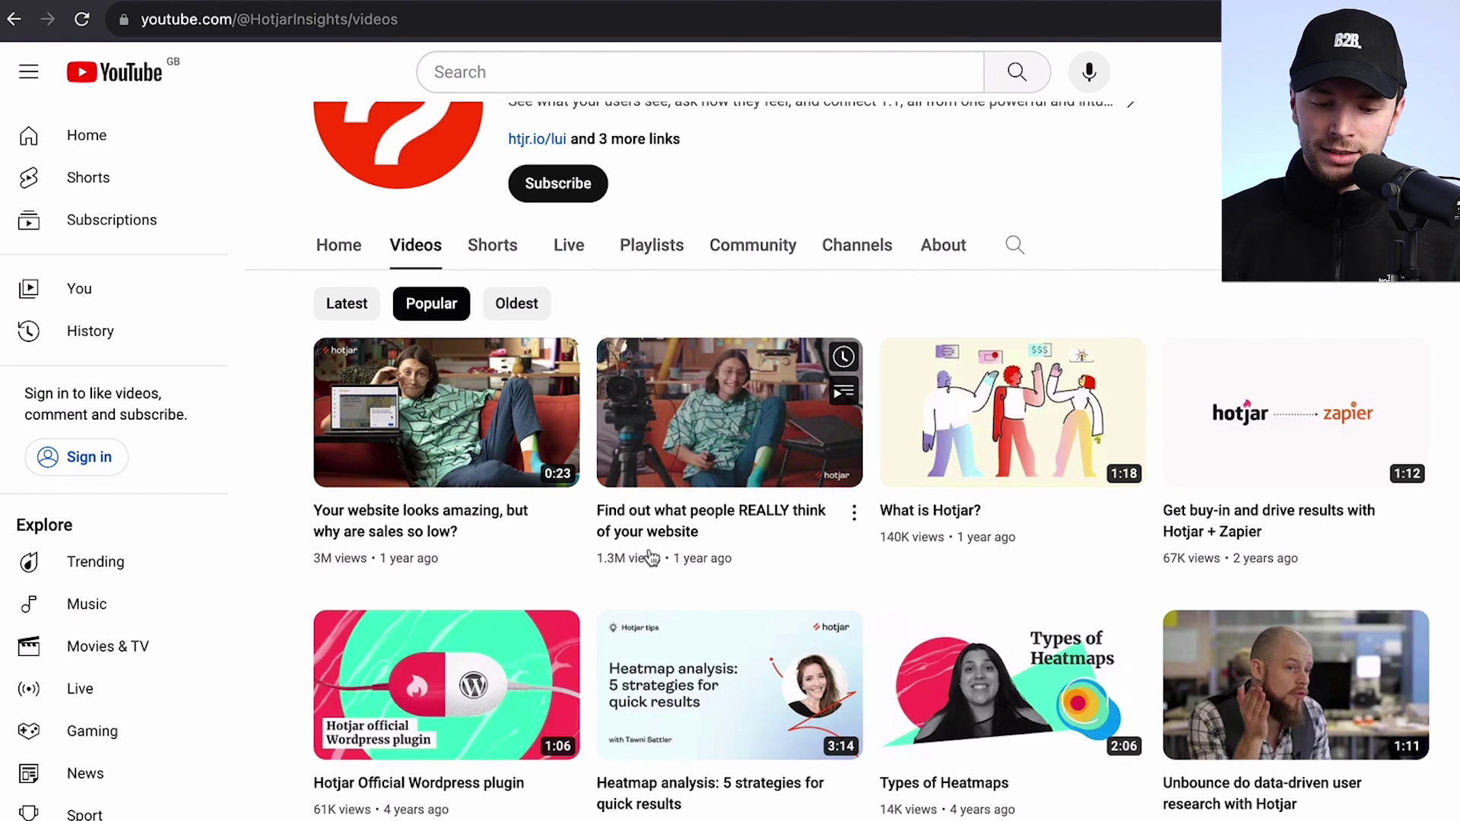
mouse_move(435, 464)
left_click(432, 397)
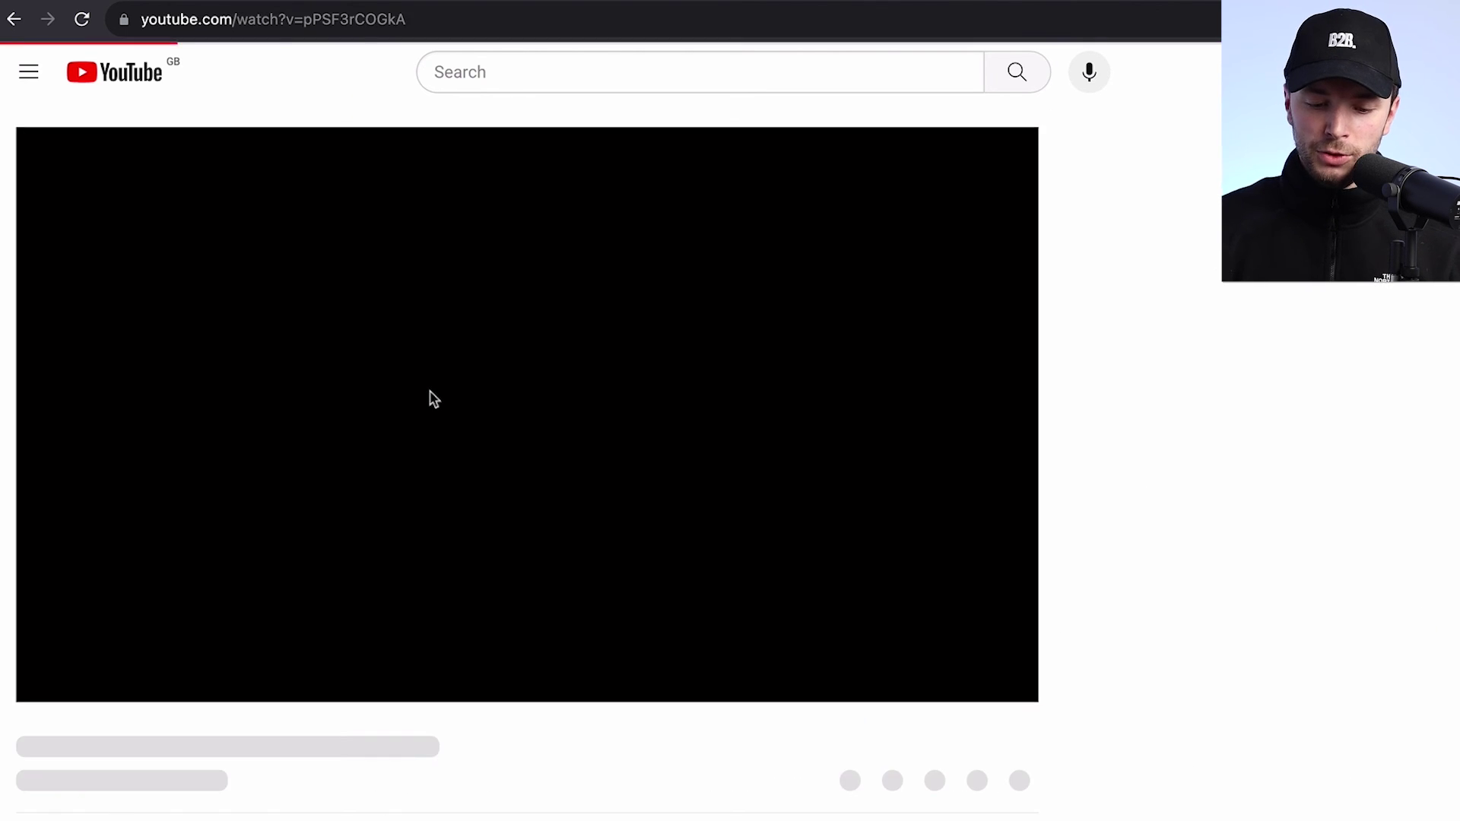
left_click(53, 676)
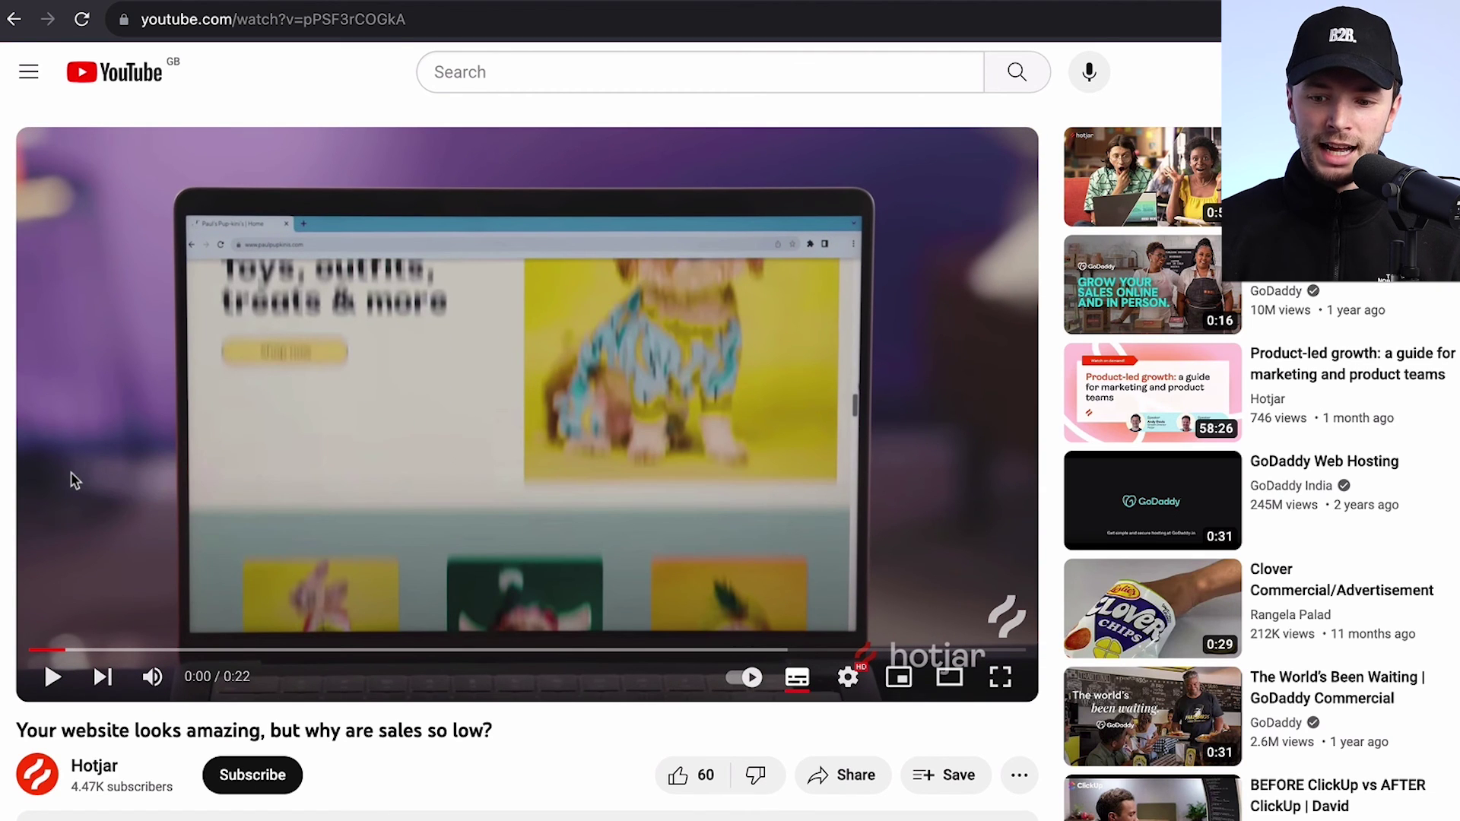
scroll(80, 441, "down", 4)
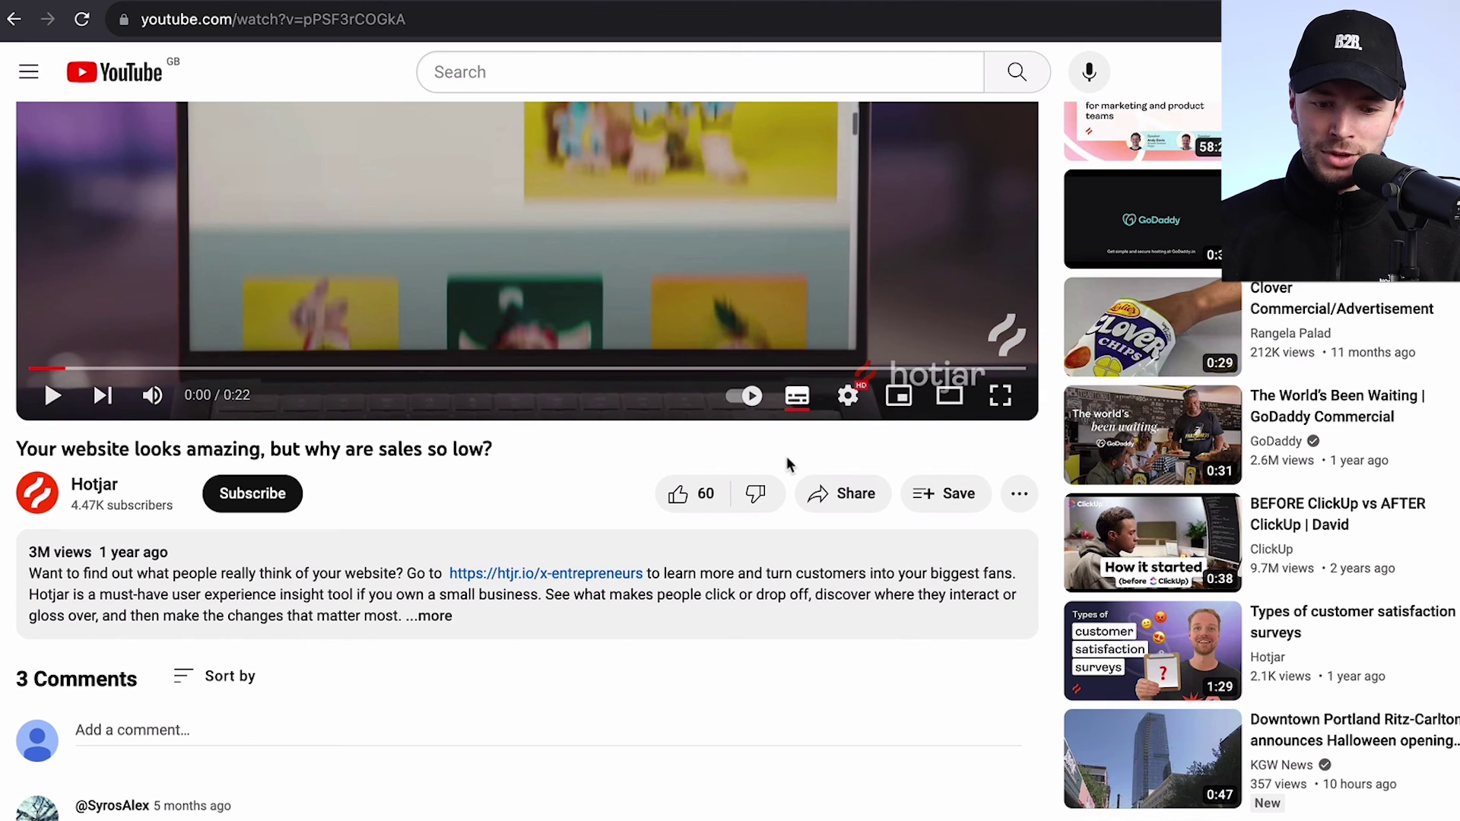
mouse_move(57, 561)
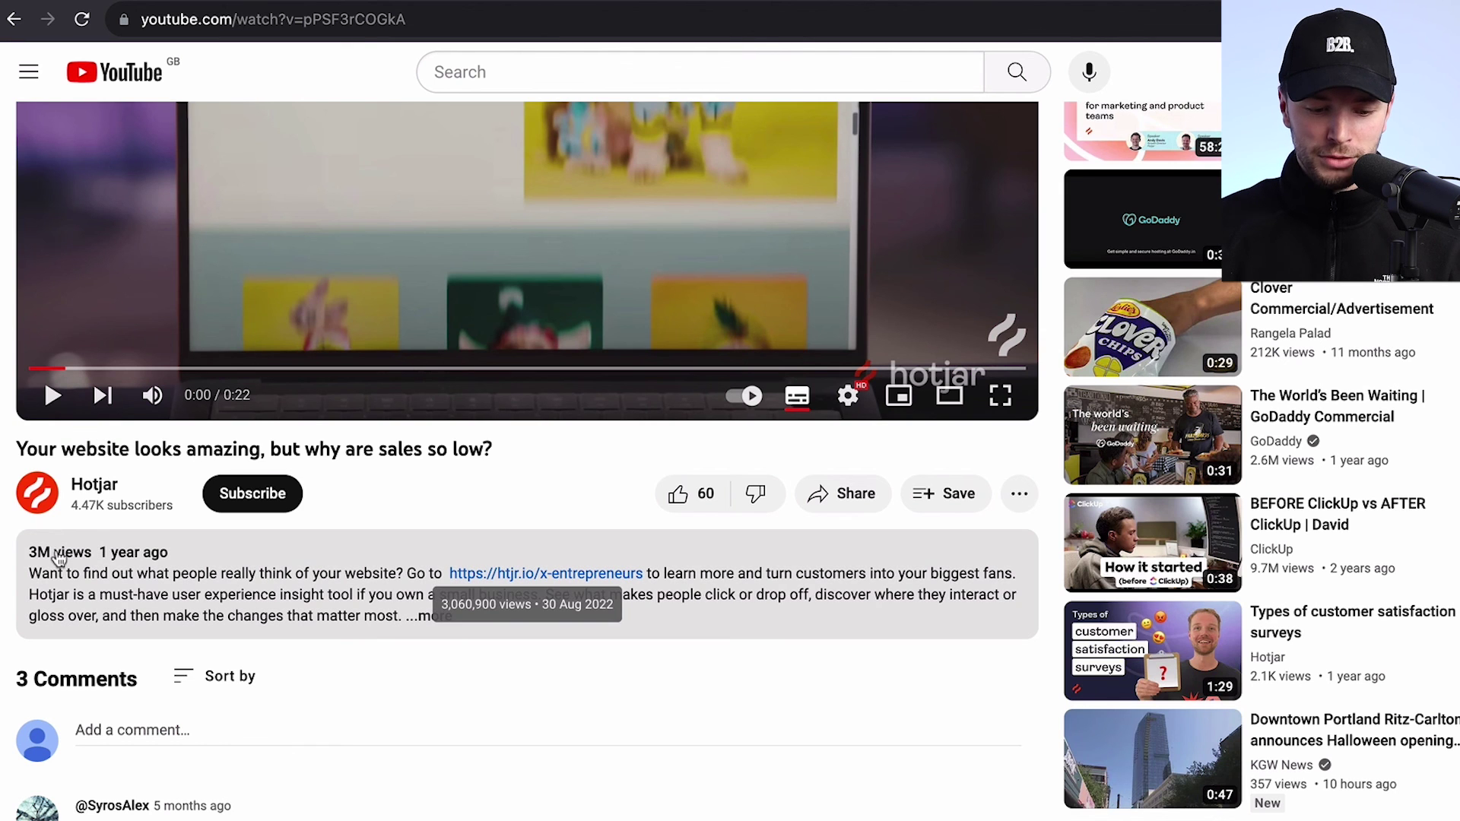